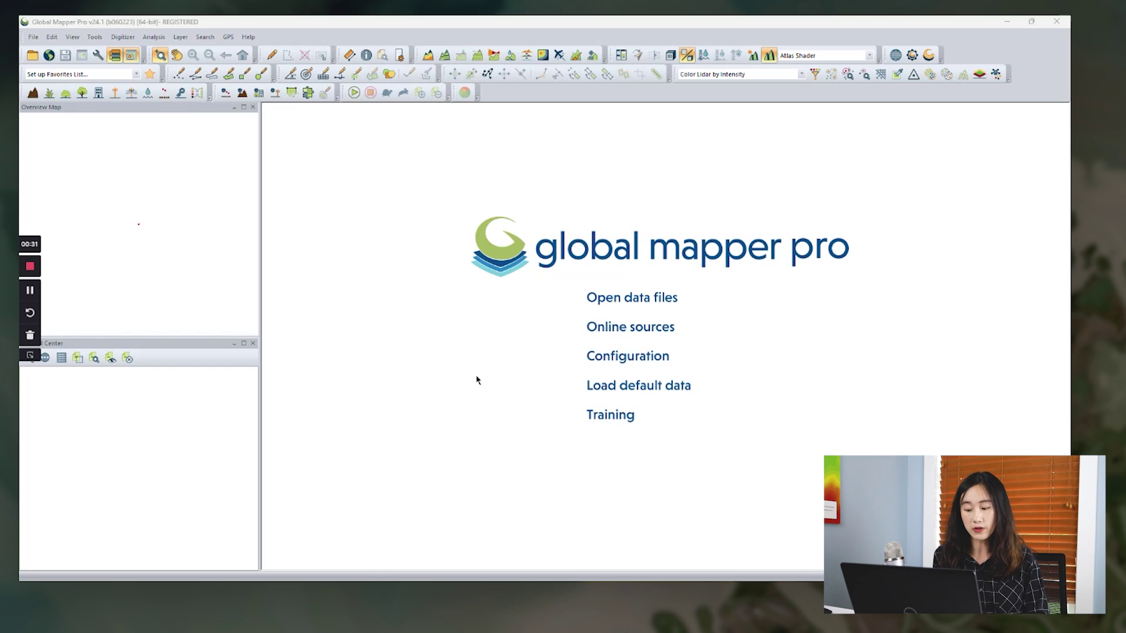
# Browse the LIDAR group in the online imagery/topo/terrain sources, then switch to the Mount Washington workspace
pyautogui.click(625, 328)
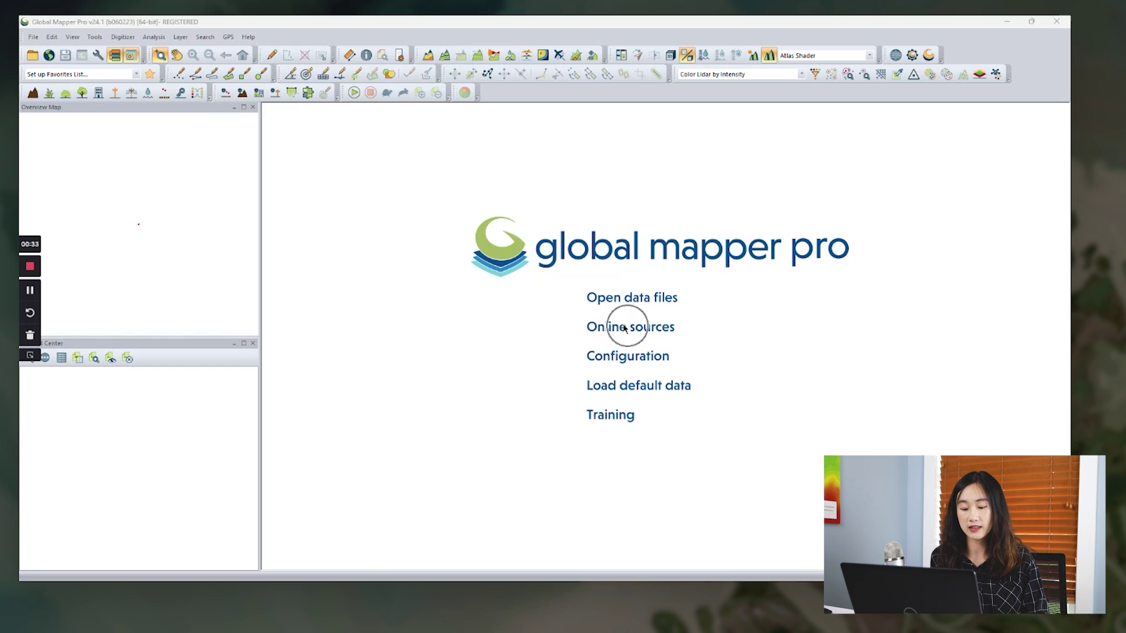
pyautogui.click(34, 36)
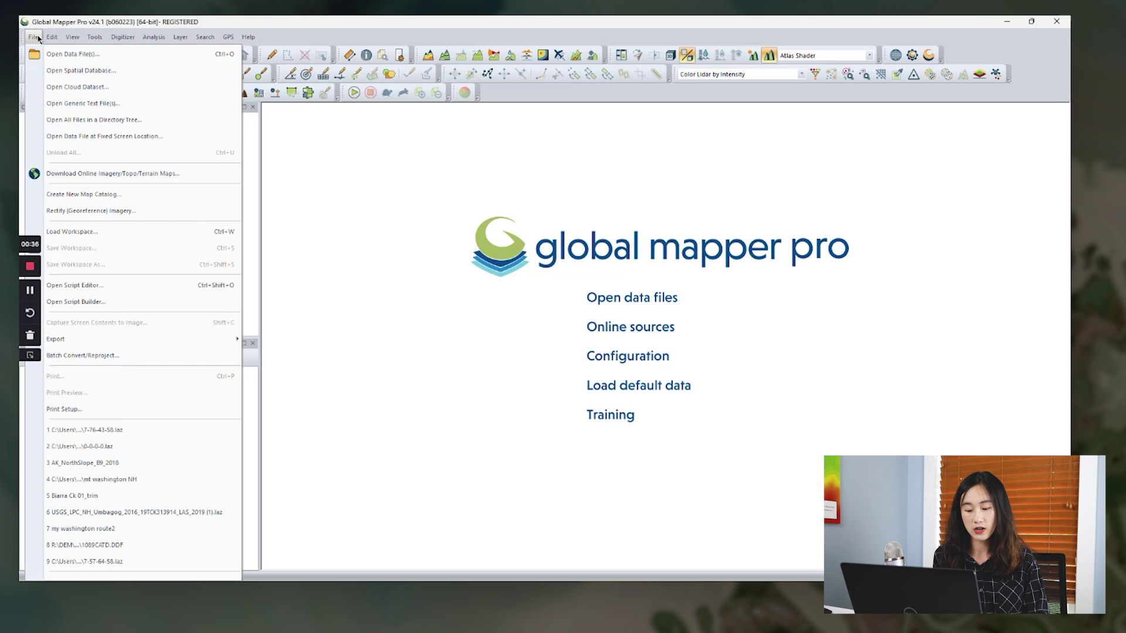
pyautogui.click(53, 176)
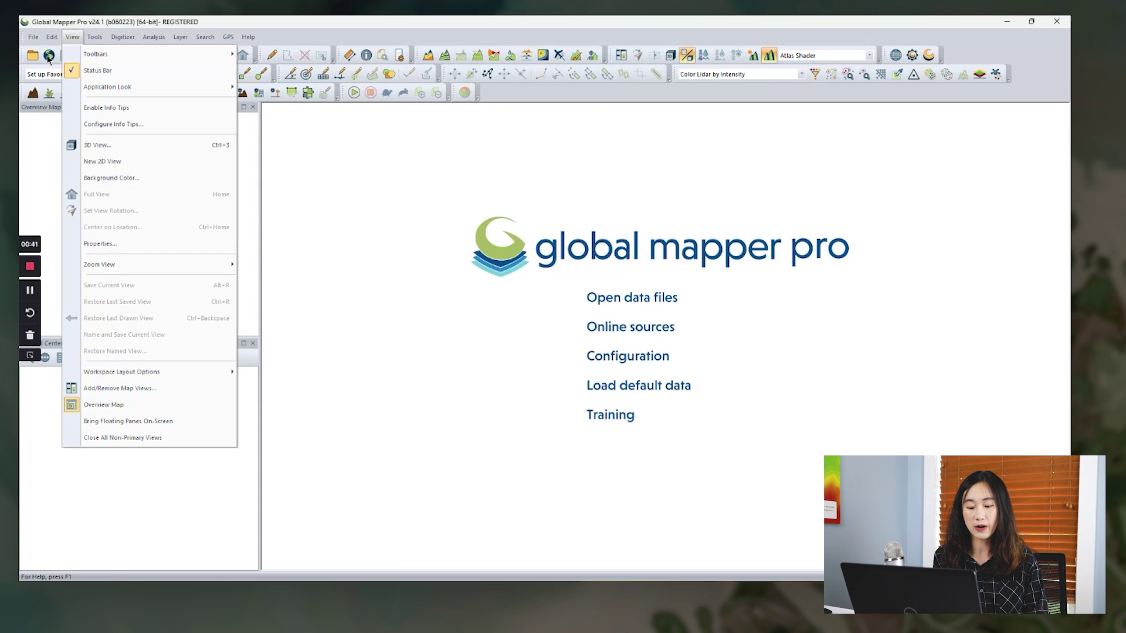
pyautogui.click(49, 56)
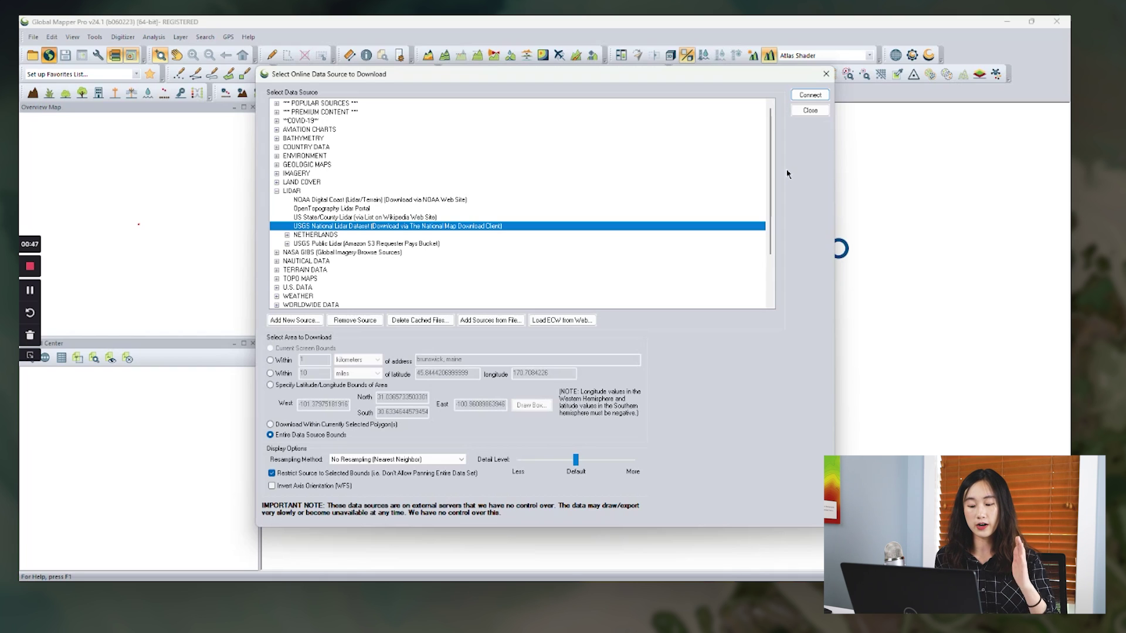
pyautogui.moveTo(771, 111); pyautogui.dragTo(763, 157)
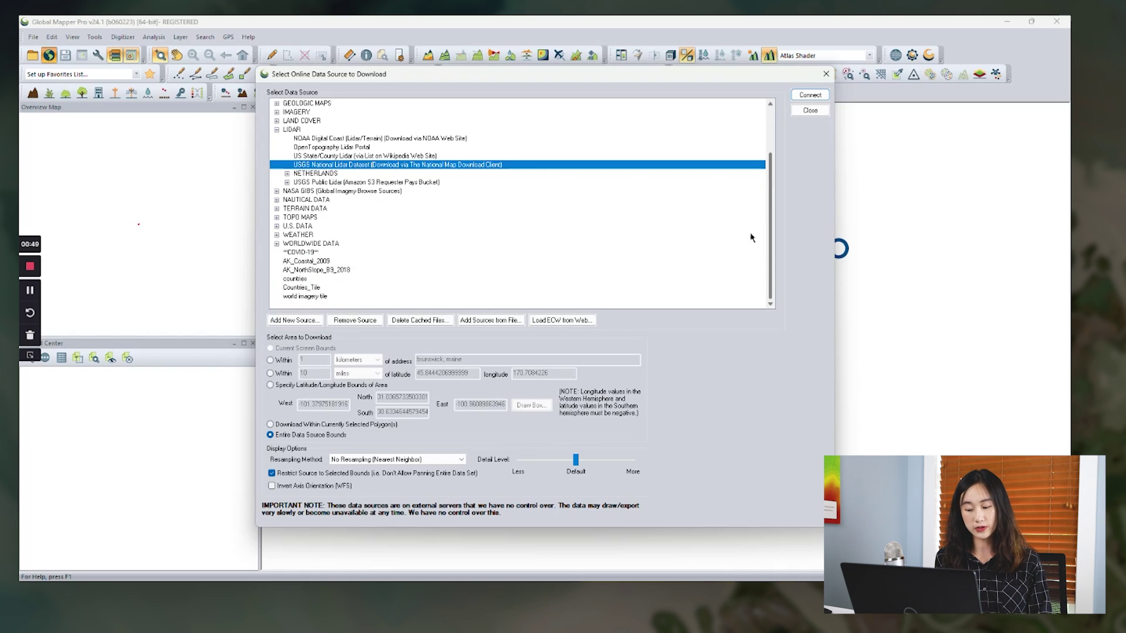
pyautogui.scroll(3, 751, 238)
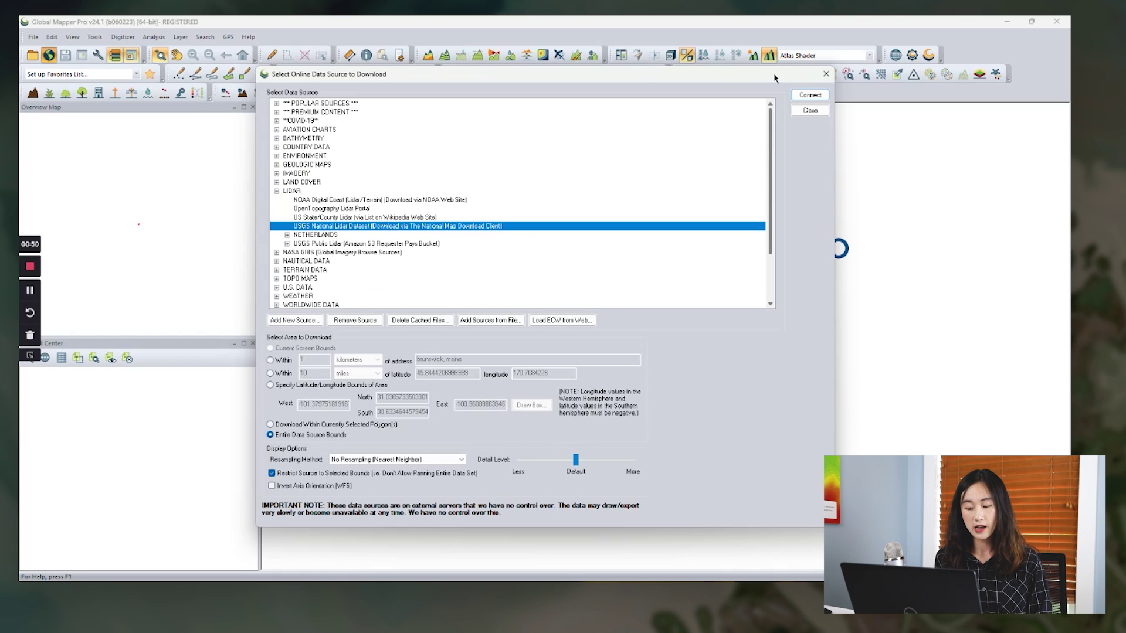
pyautogui.click(277, 192)
pyautogui.click(276, 193)
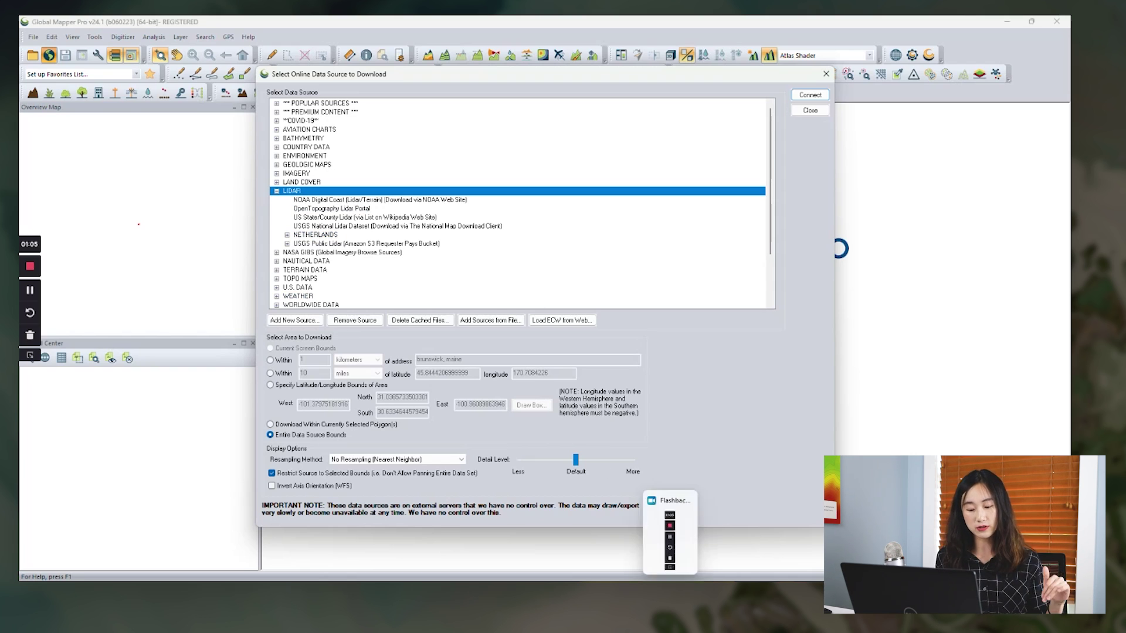
pyautogui.click(623, 564)
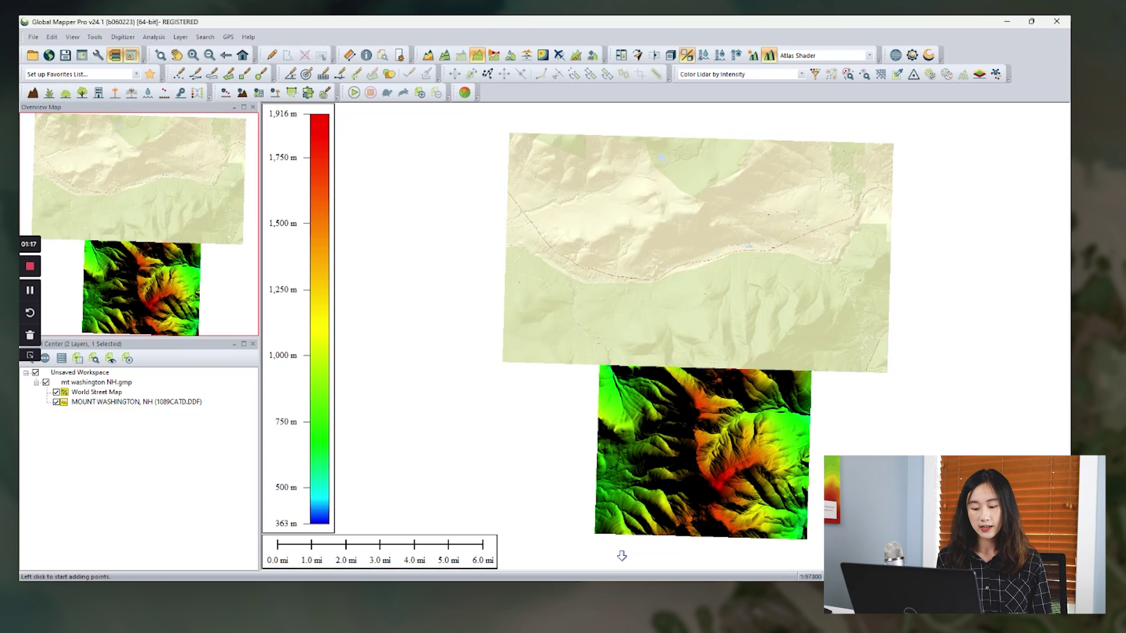
# Choose USGS National Lidar Dataset with Current Screen Bounds and connect to its download site
pyautogui.click(48, 55)
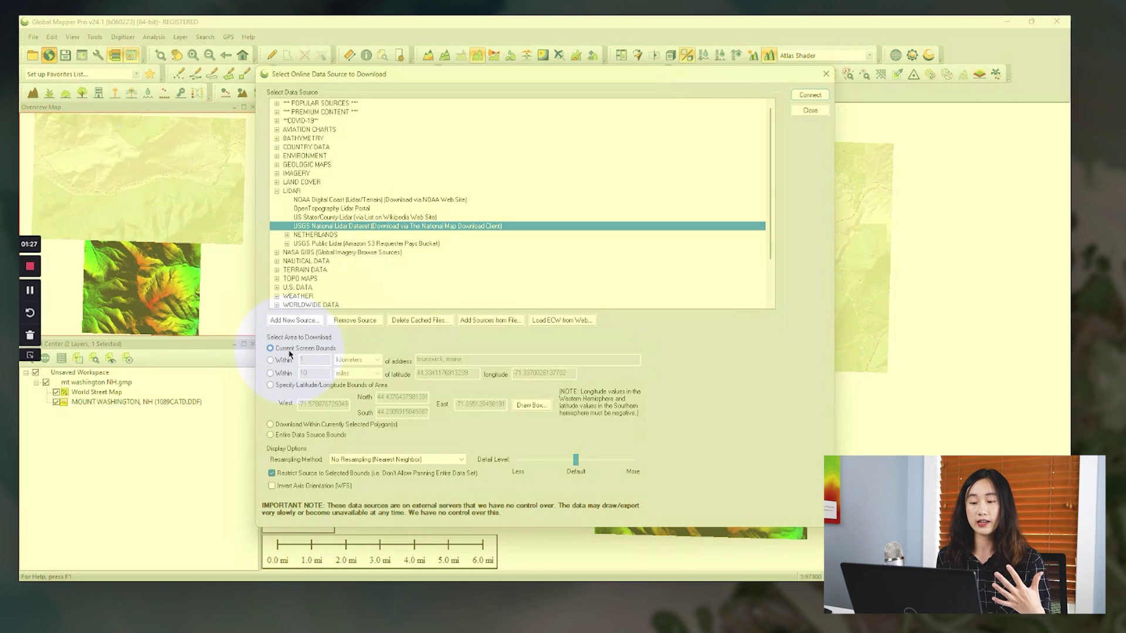
pyautogui.click(290, 350)
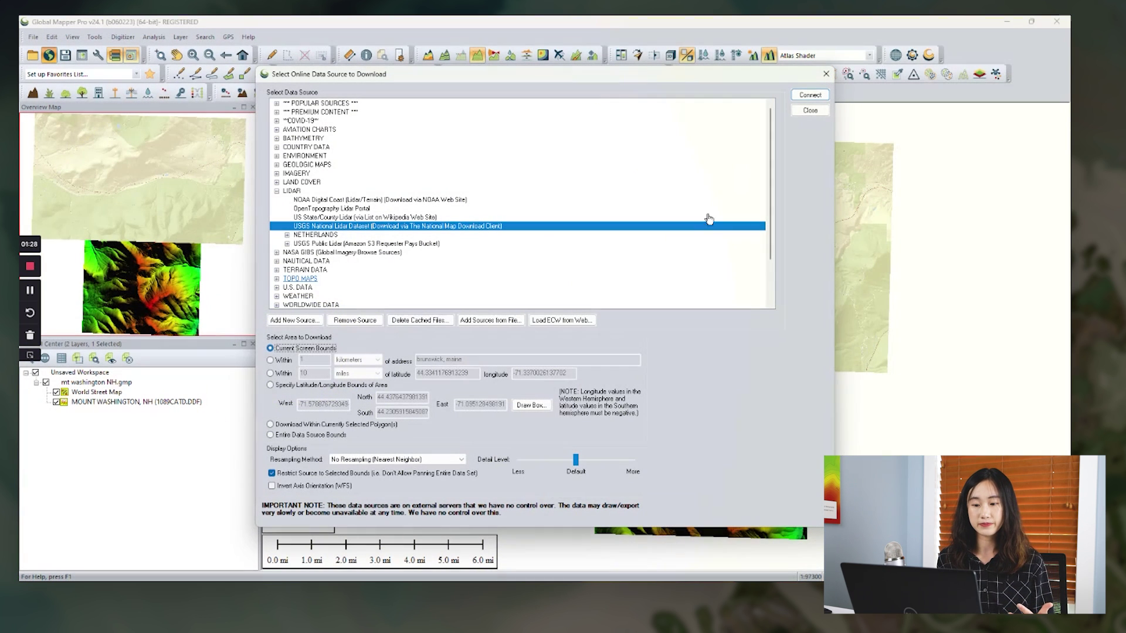
pyautogui.click(806, 98)
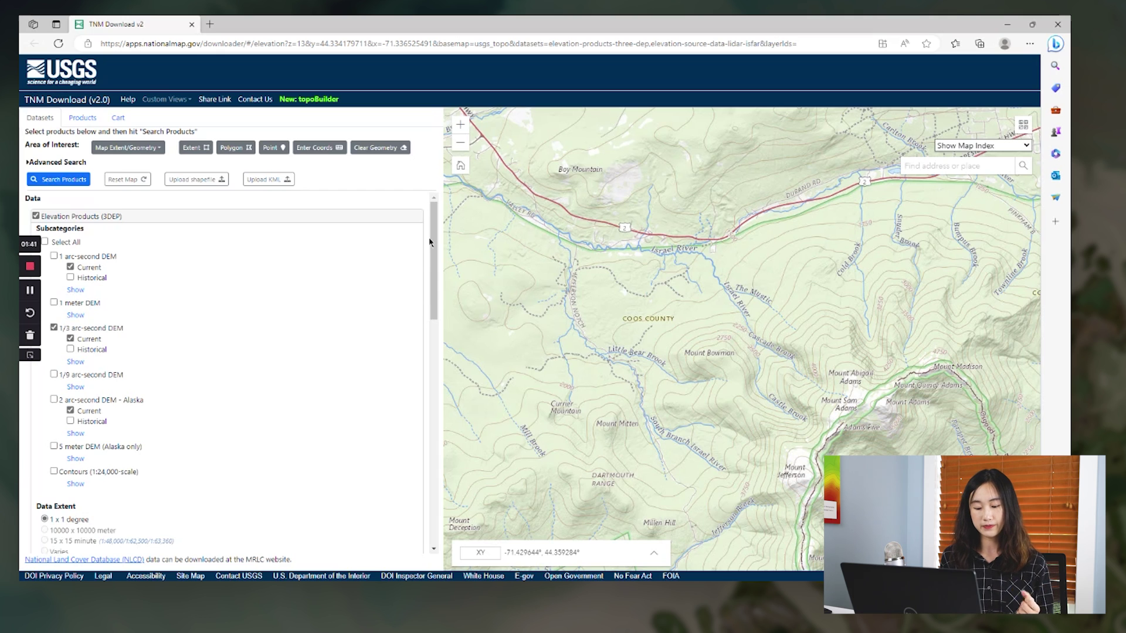
# Search TNM for Lidar Point Cloud products in LAS,LAZ format and download the first Umbagog 2016 LAZ tile
pyautogui.click(37, 216)
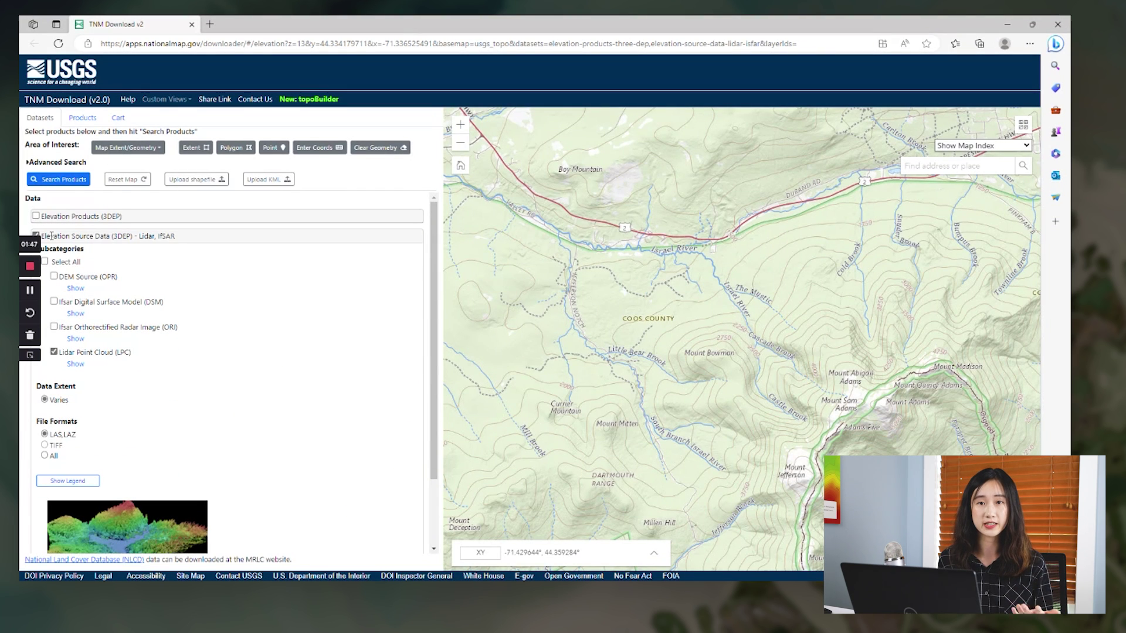
pyautogui.moveTo(51, 235); pyautogui.dragTo(156, 238)
pyautogui.scroll(-1, 99, 365)
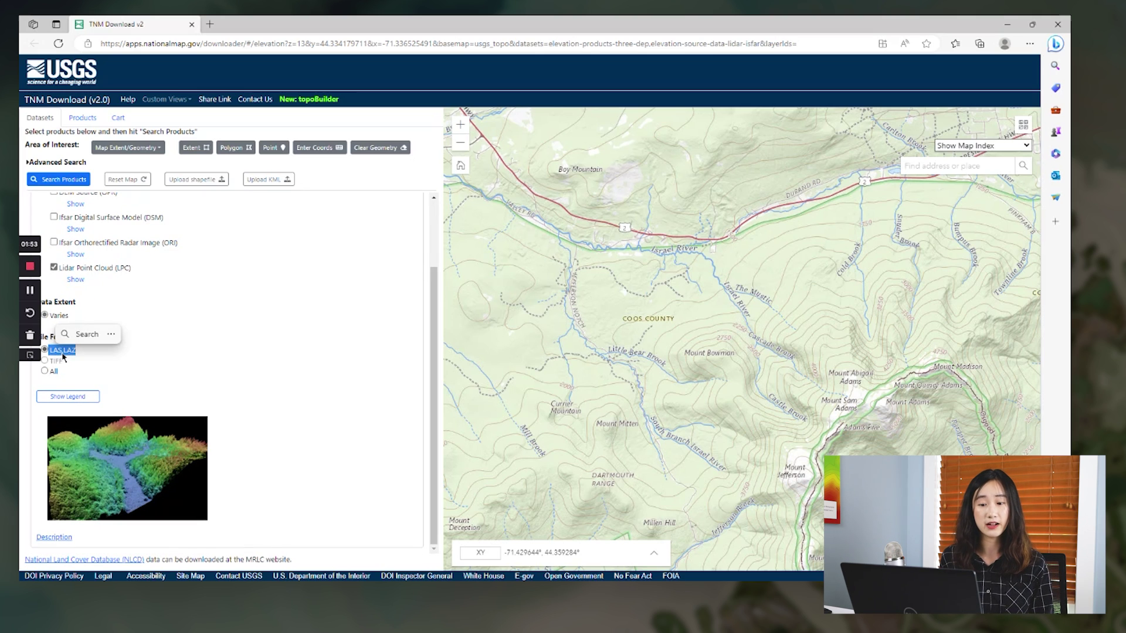
pyautogui.click(68, 362)
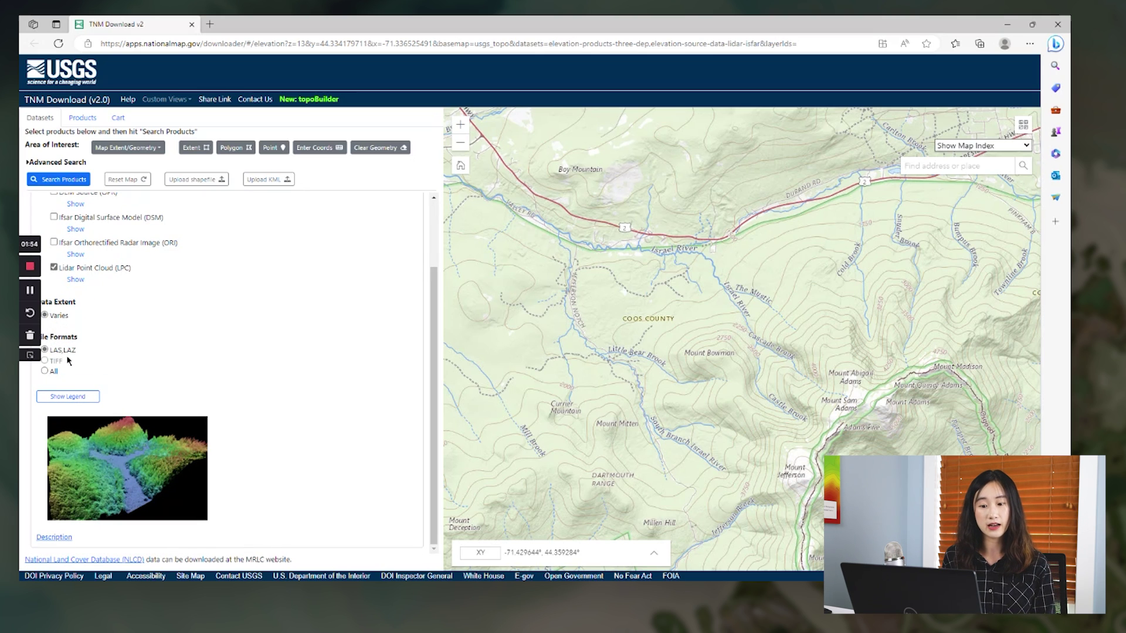
pyautogui.click(62, 180)
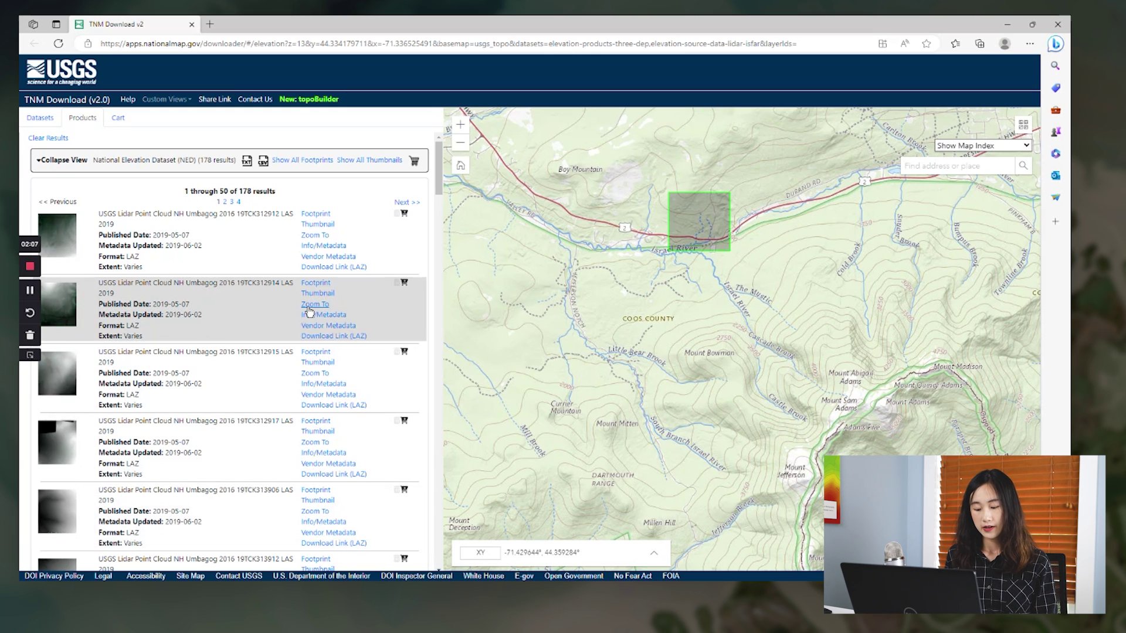
pyautogui.click(334, 268)
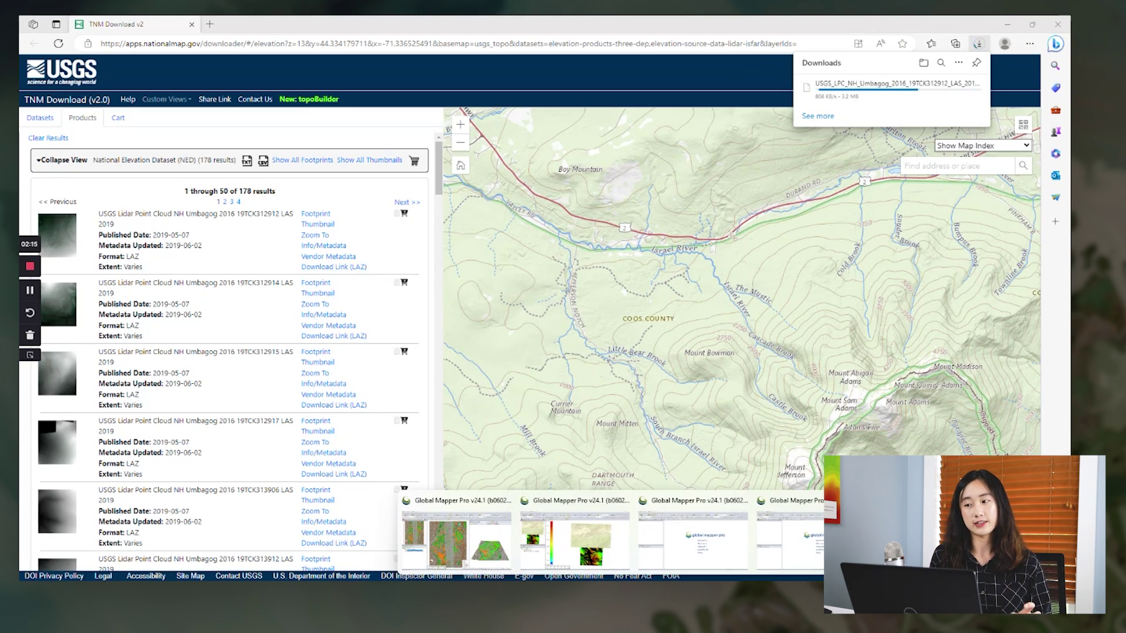
pyautogui.click(613, 562)
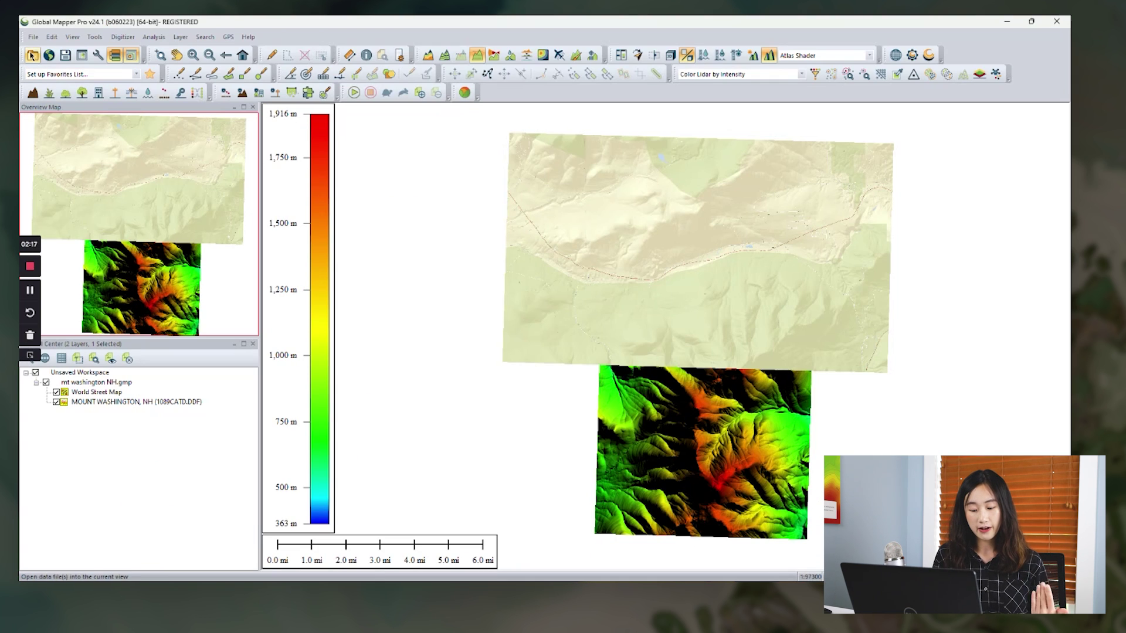
# Load the downloaded USGS_LPC Umbagog LAZ file and move World Street Map below MOUNT WASHINGTON
pyautogui.click(32, 55)
pyautogui.click(581, 367)
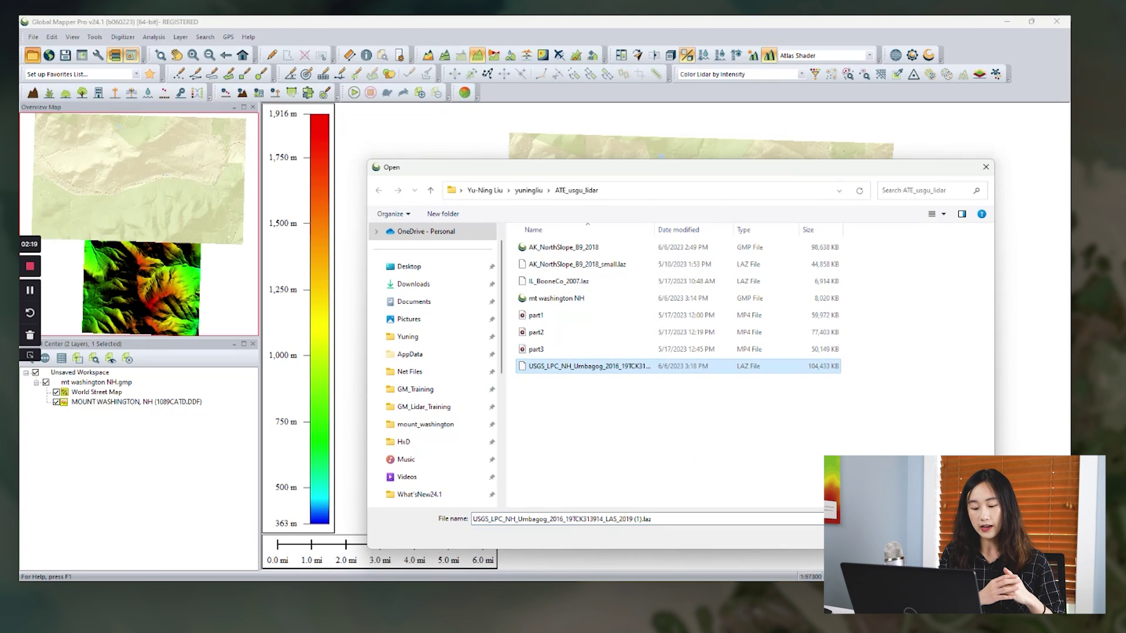
pyautogui.press('Return')
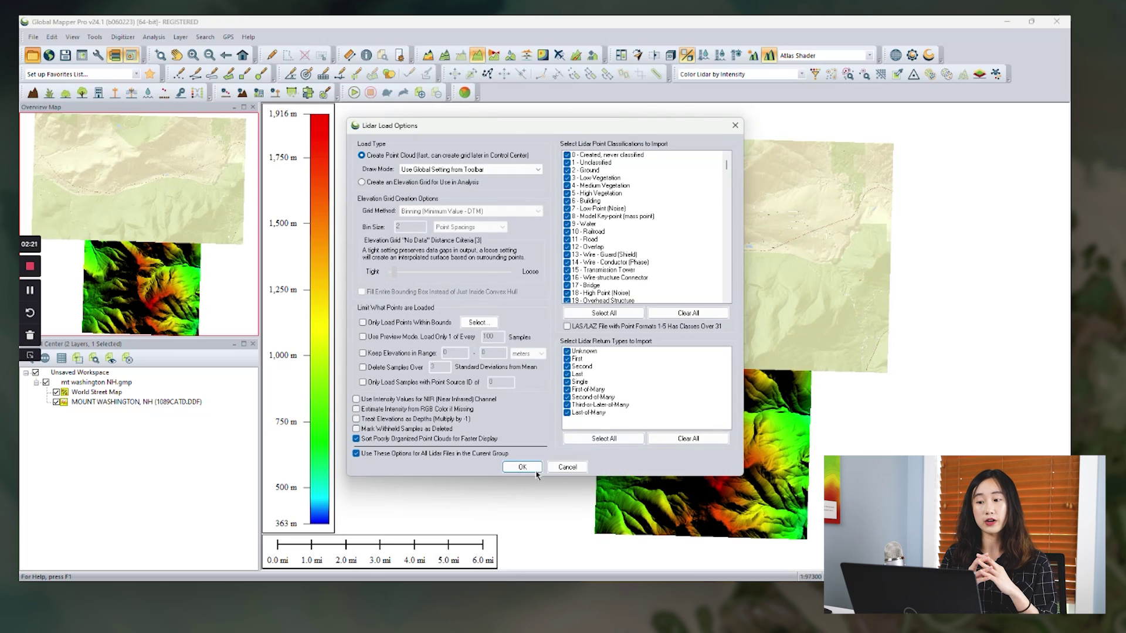
pyautogui.click(535, 470)
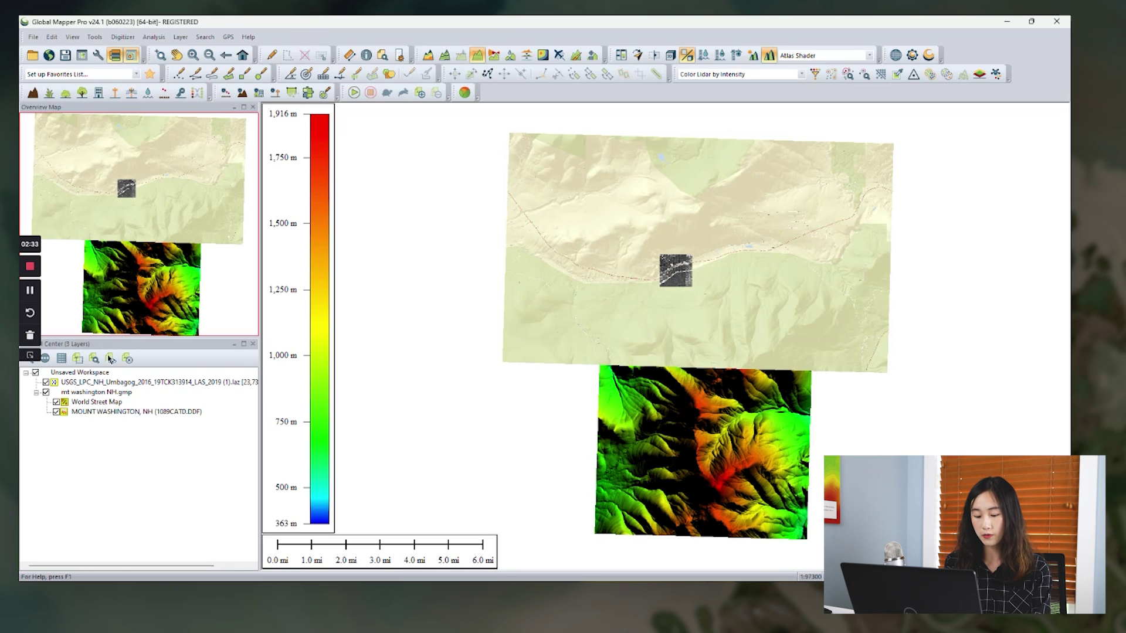
pyautogui.moveTo(97, 402); pyautogui.dragTo(96, 415)
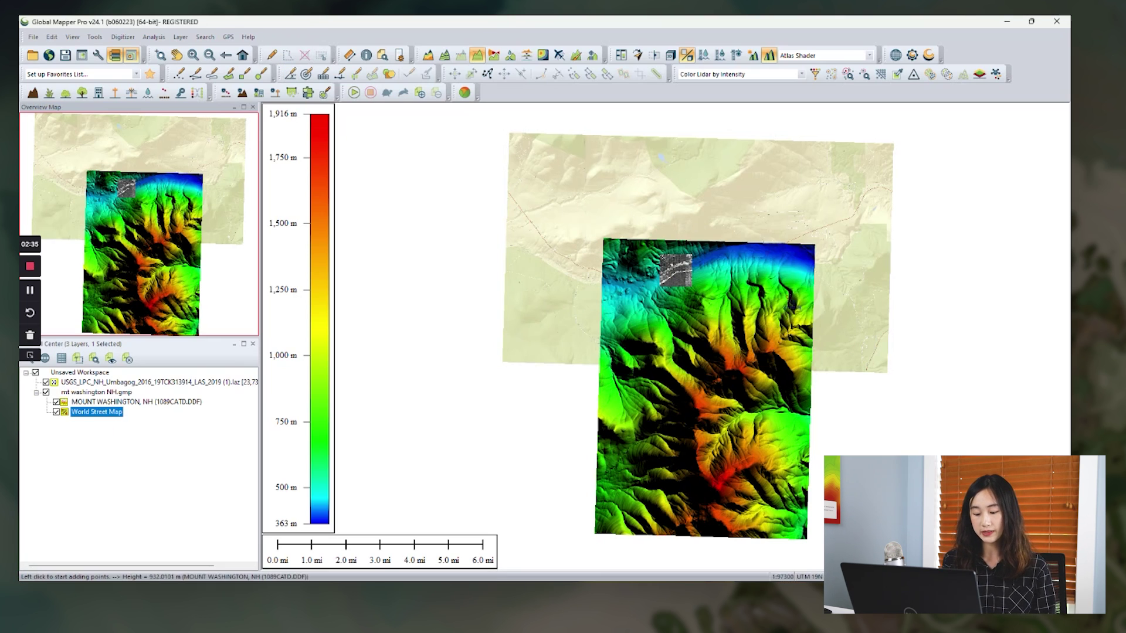
# Zoom to the Umbagog LAZ layer and colour the lidar by RGB/elevation, classification, then intensity
pyautogui.rightClick(119, 381)
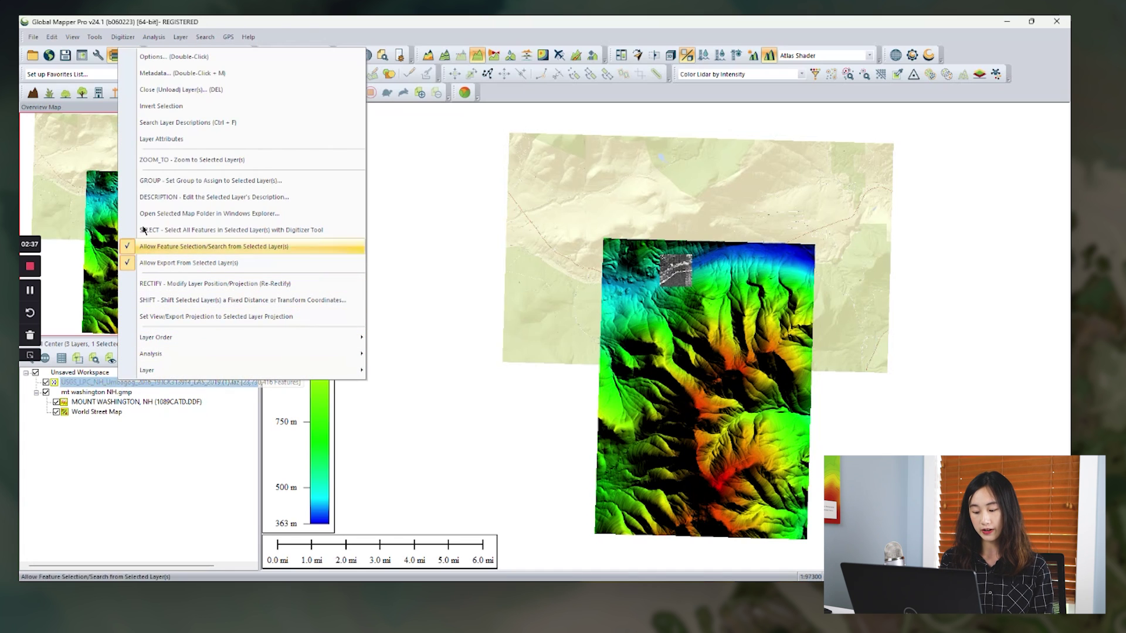
pyautogui.click(147, 160)
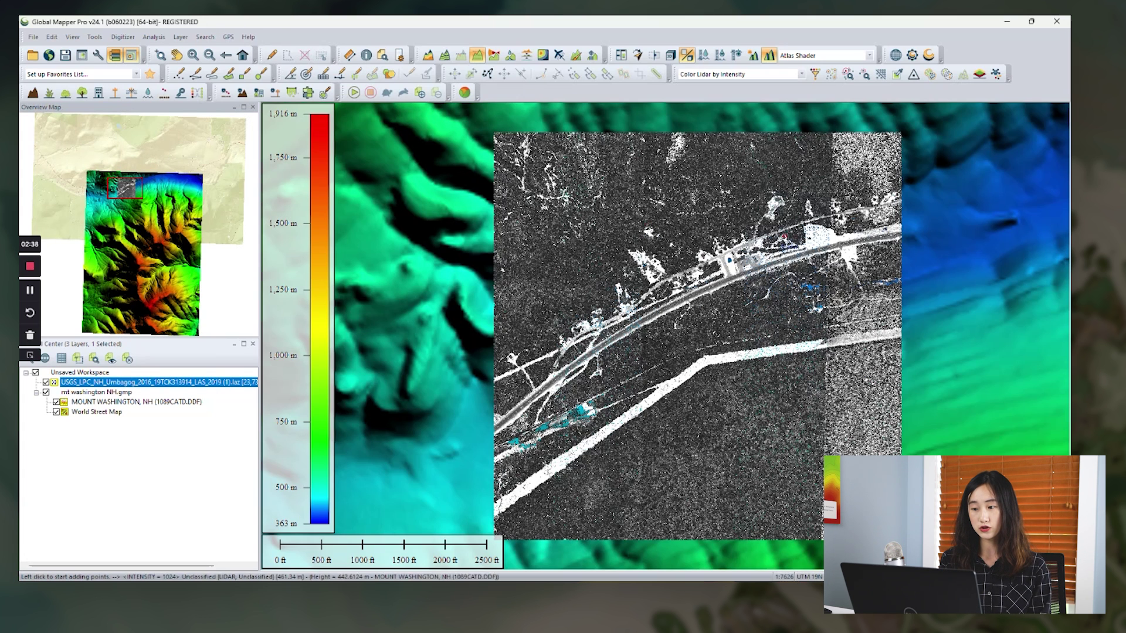
pyautogui.click(745, 75)
pyautogui.click(747, 85)
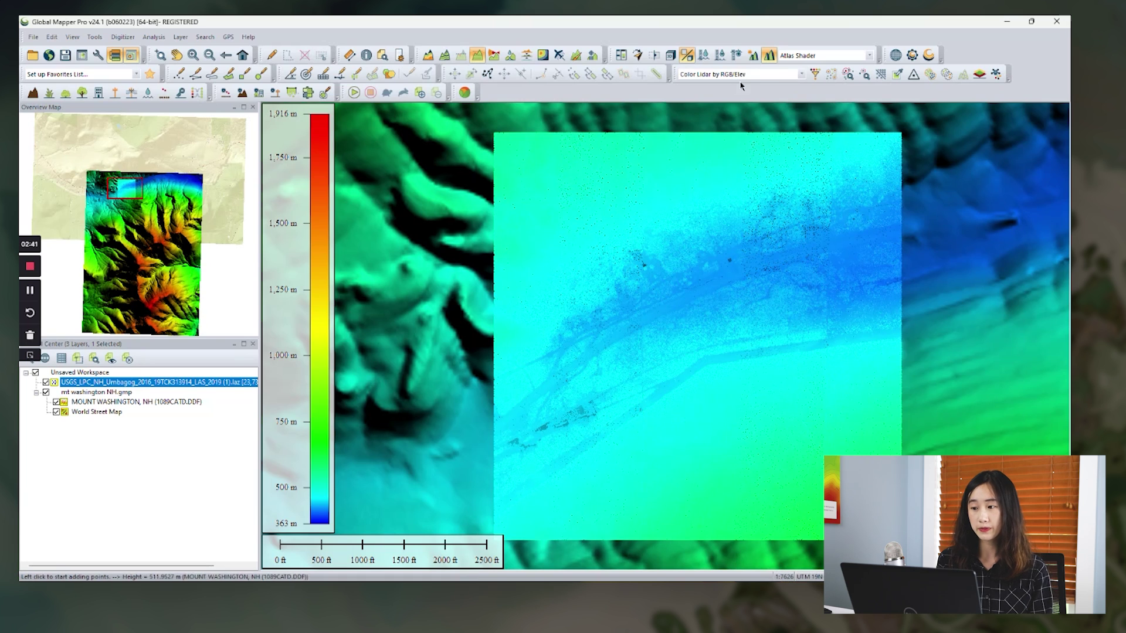
pyautogui.click(742, 75)
pyautogui.click(740, 106)
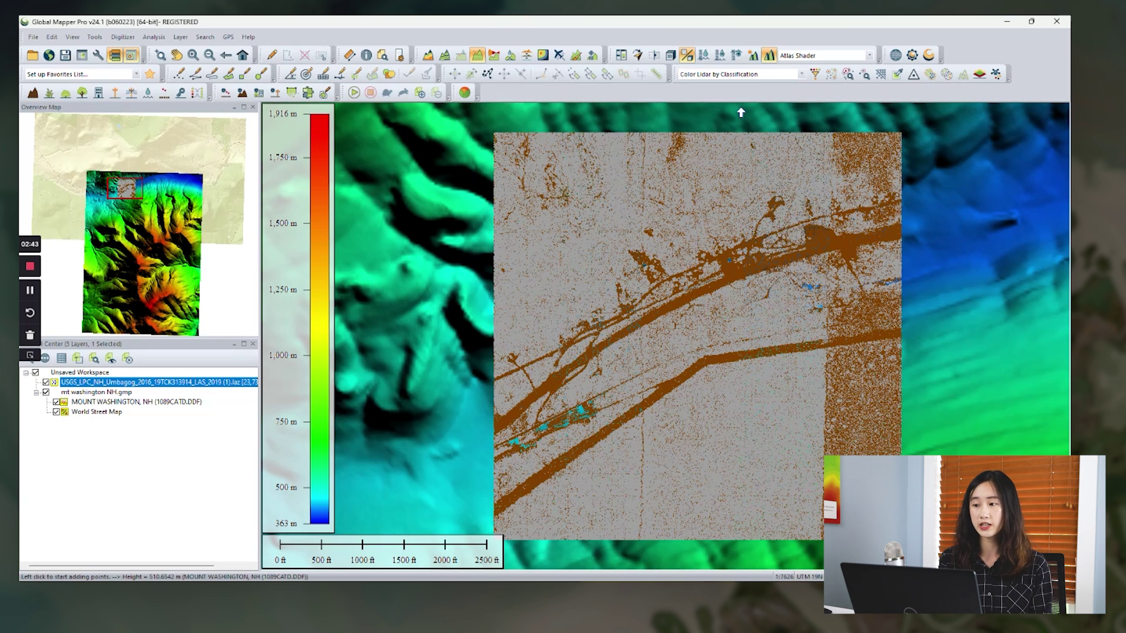
pyautogui.click(743, 75)
pyautogui.click(740, 100)
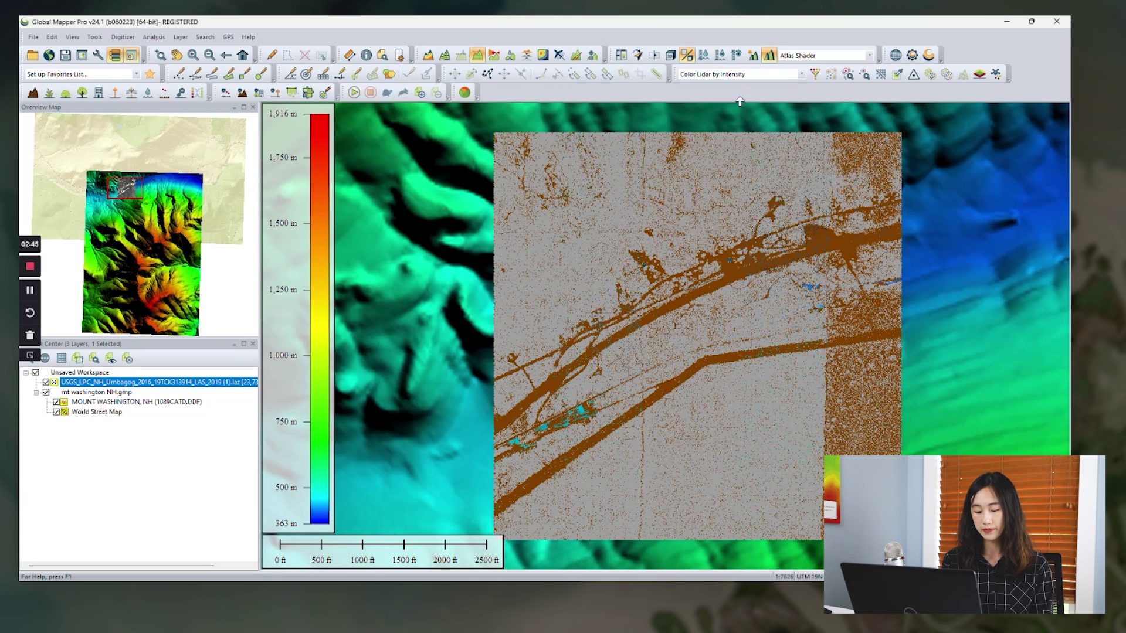
# Draw a path profile line across the roads to show its elevation profile
pyautogui.click(493, 55)
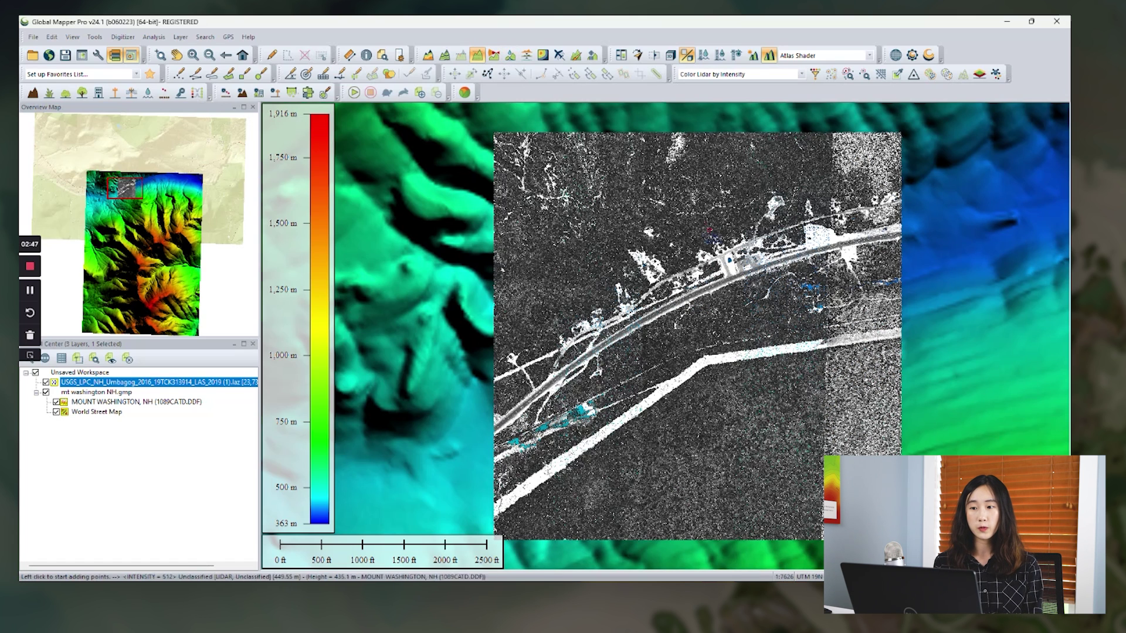
pyautogui.click(695, 213)
pyautogui.rightClick(769, 330)
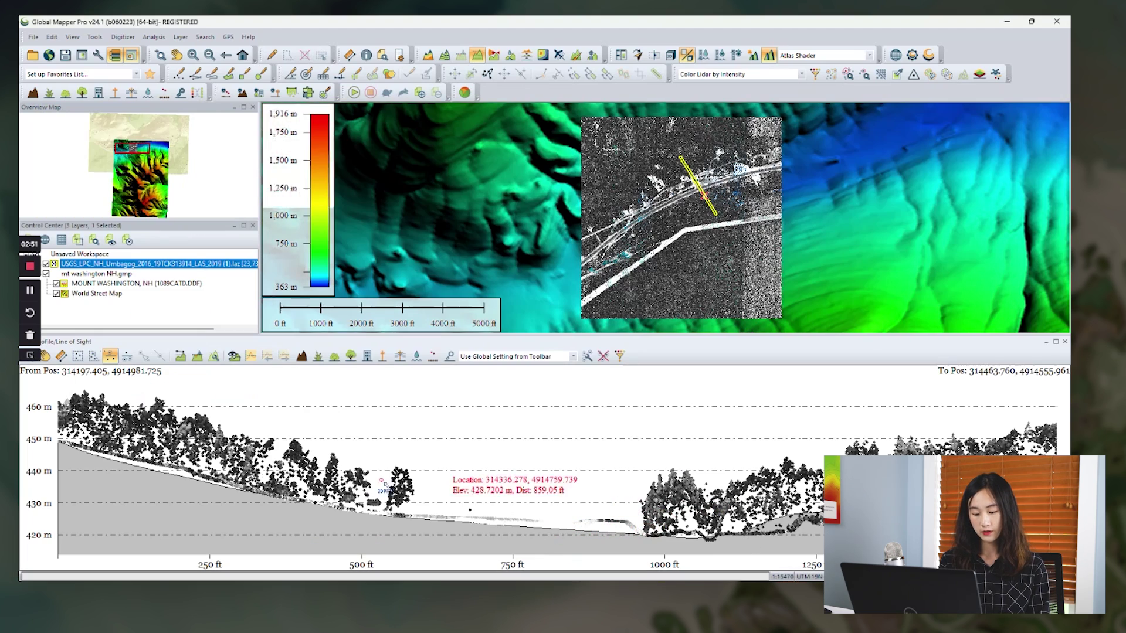
# Select the road-surface points with Select Lidar Above Line, then close the profile panel
pyautogui.scroll(2, 572, 526)
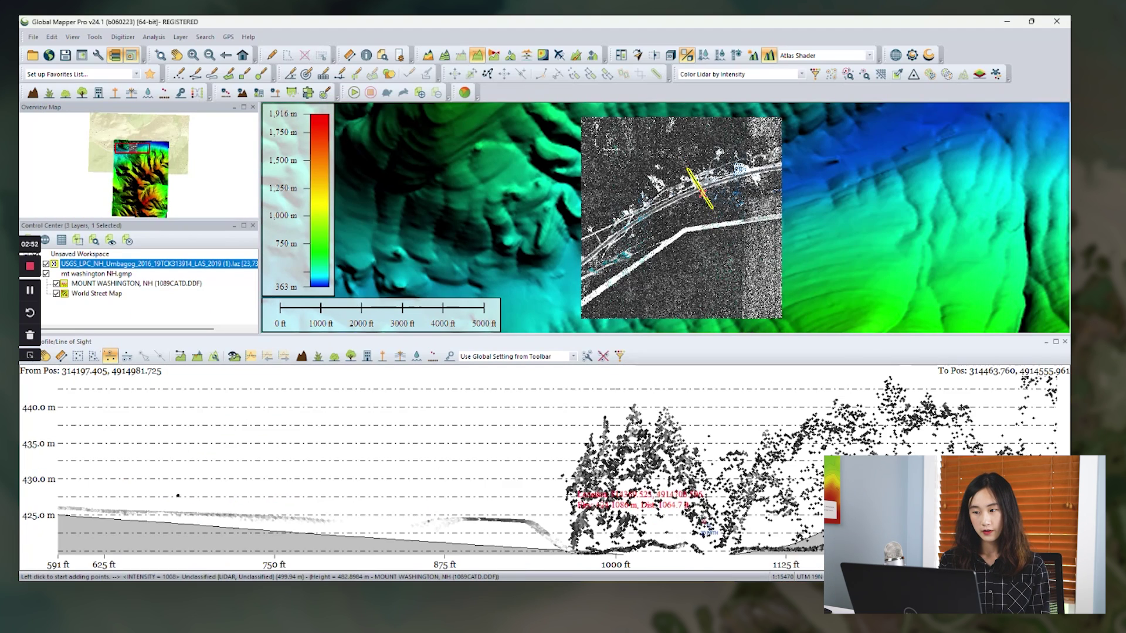
pyautogui.click(111, 356)
pyautogui.moveTo(543, 521); pyautogui.dragTo(589, 521)
pyautogui.scroll(5, 556, 526)
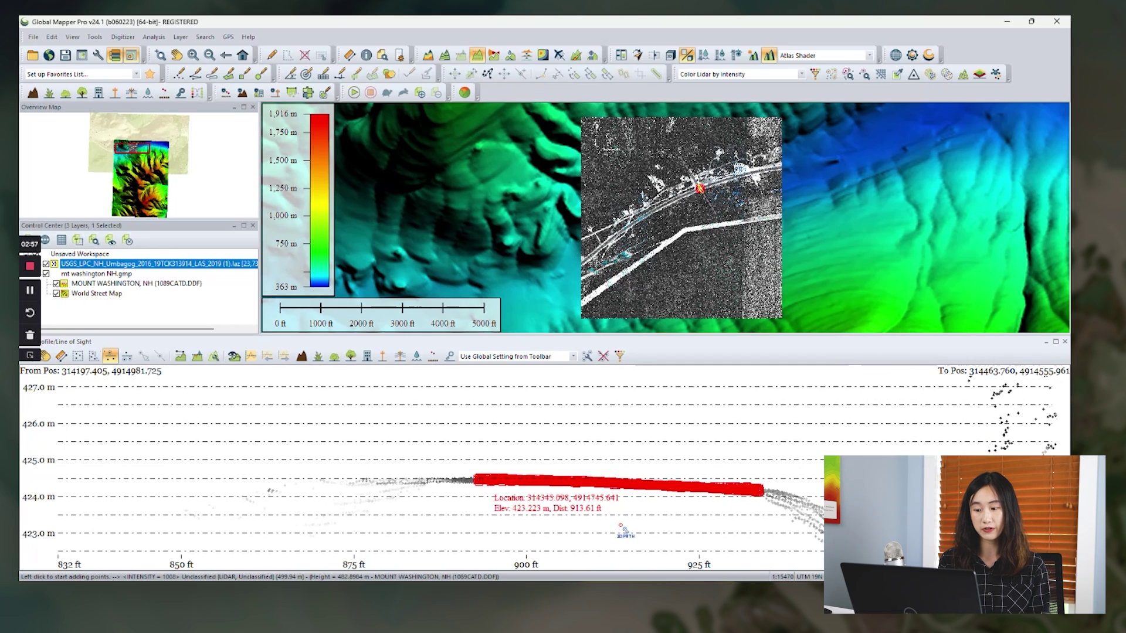
pyautogui.click(1065, 342)
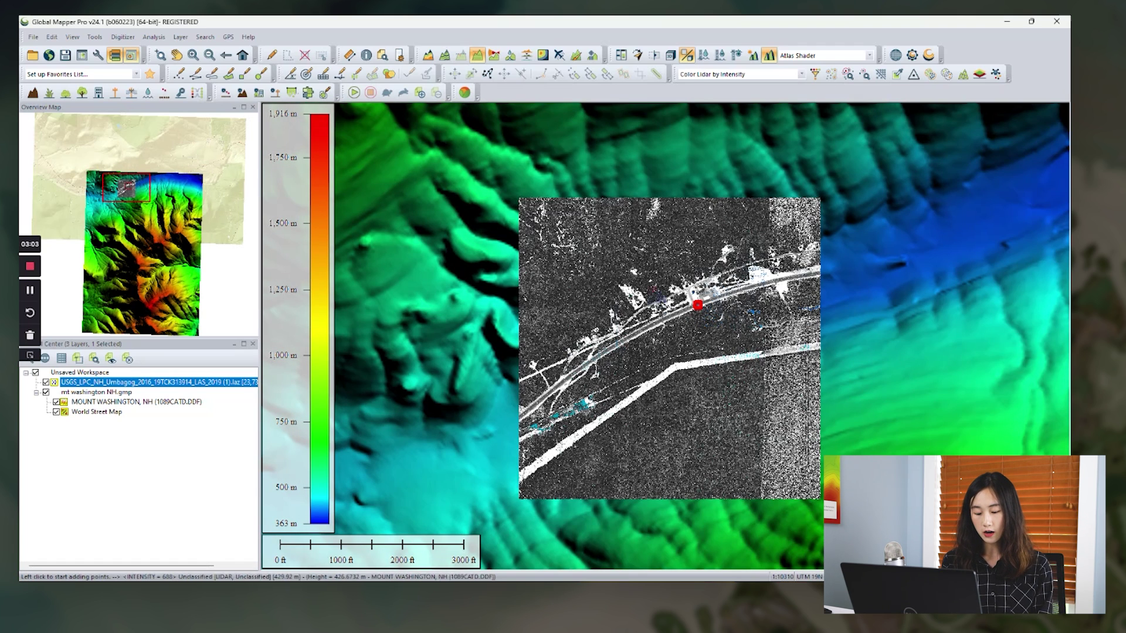
# Open the 3D Viewer, zoom into the valley, and dock it in the main window
pyautogui.click(670, 55)
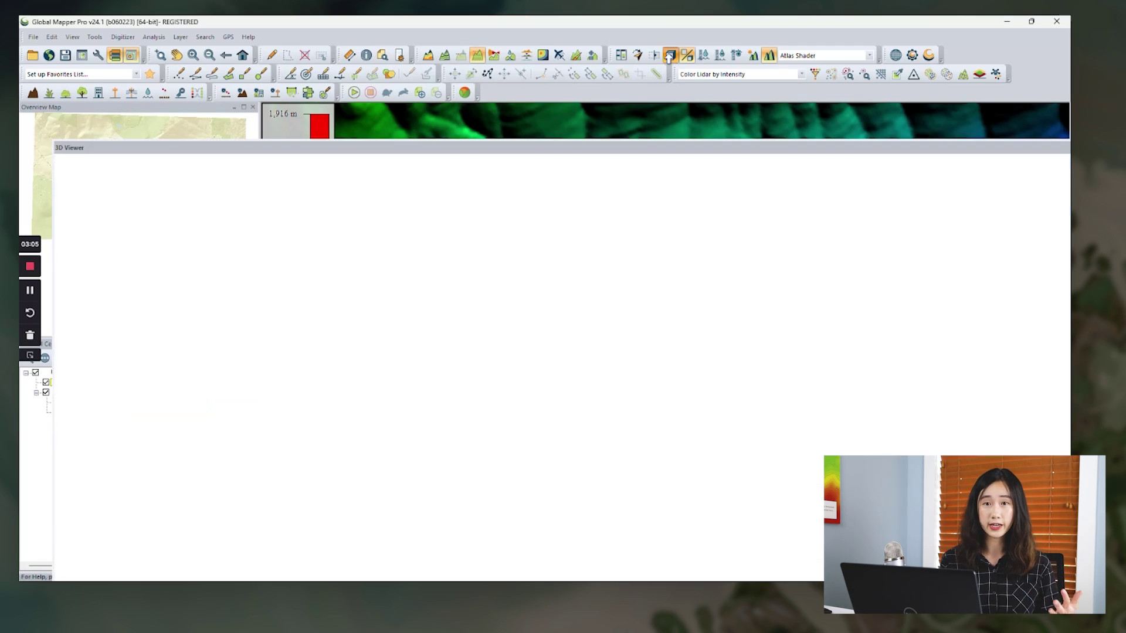
pyautogui.doubleClick(629, 146)
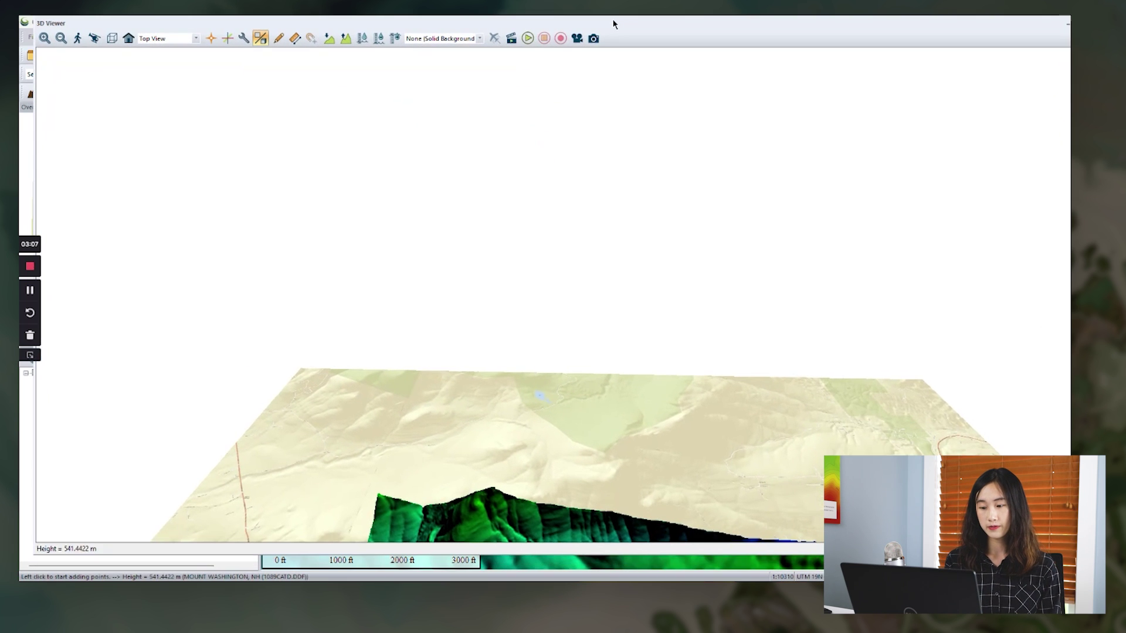
pyautogui.scroll(5, 598, 272)
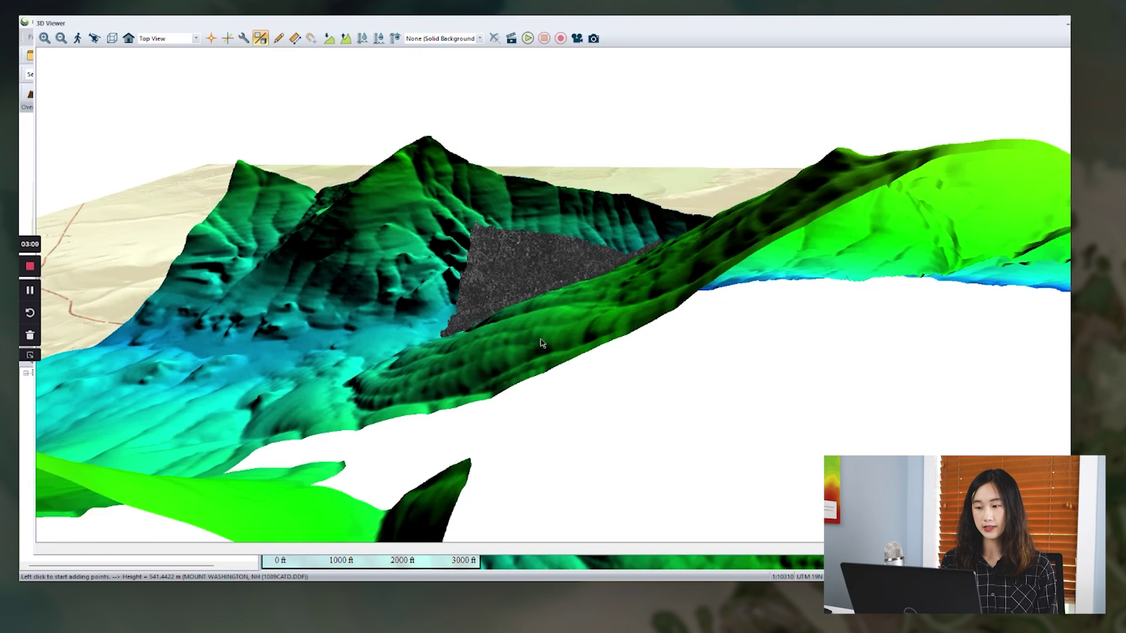
pyautogui.scroll(6, 698, 330)
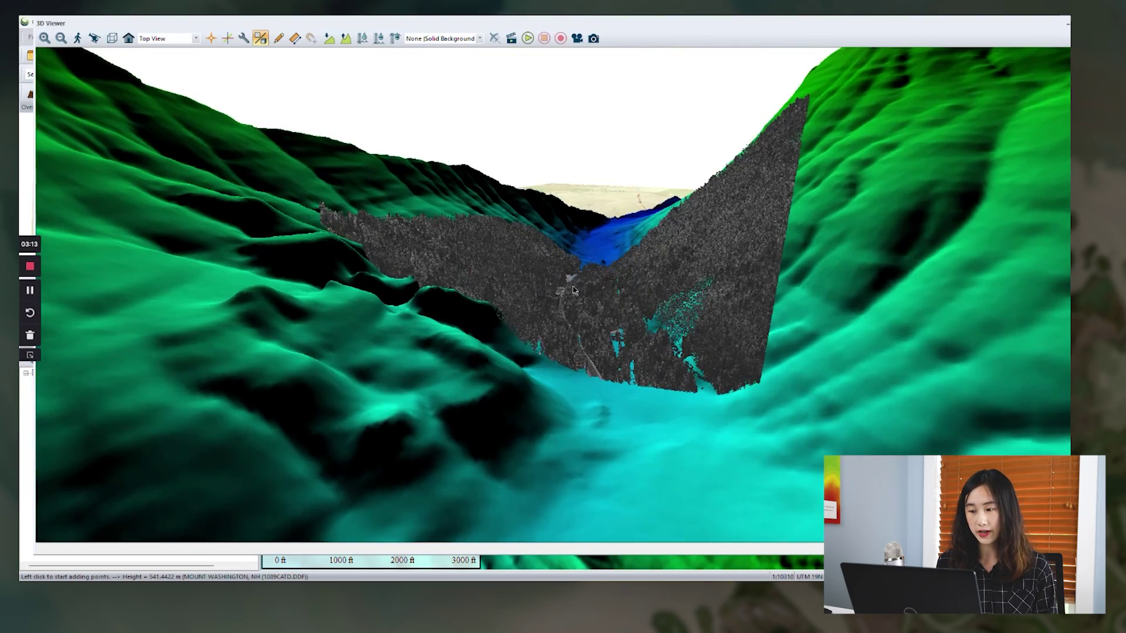
pyautogui.doubleClick(519, 24)
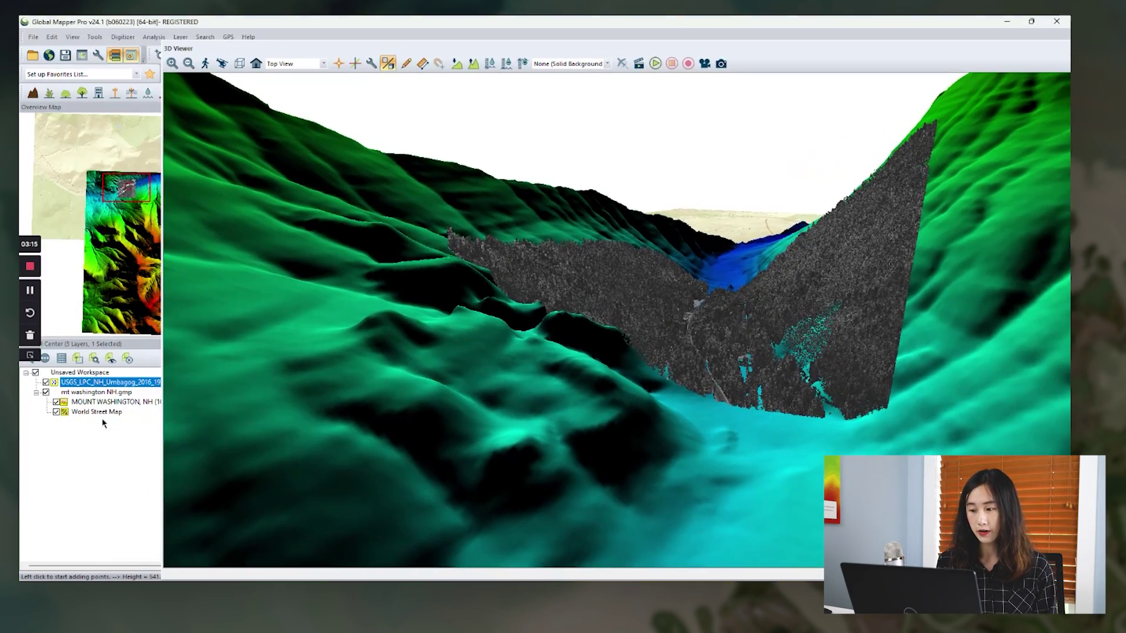
# Move World Street Map above MOUNT WASHINGTON, NH and tilt the 3D view down onto the point cloud
pyautogui.click(101, 412)
pyautogui.moveTo(104, 404); pyautogui.dragTo(104, 398)
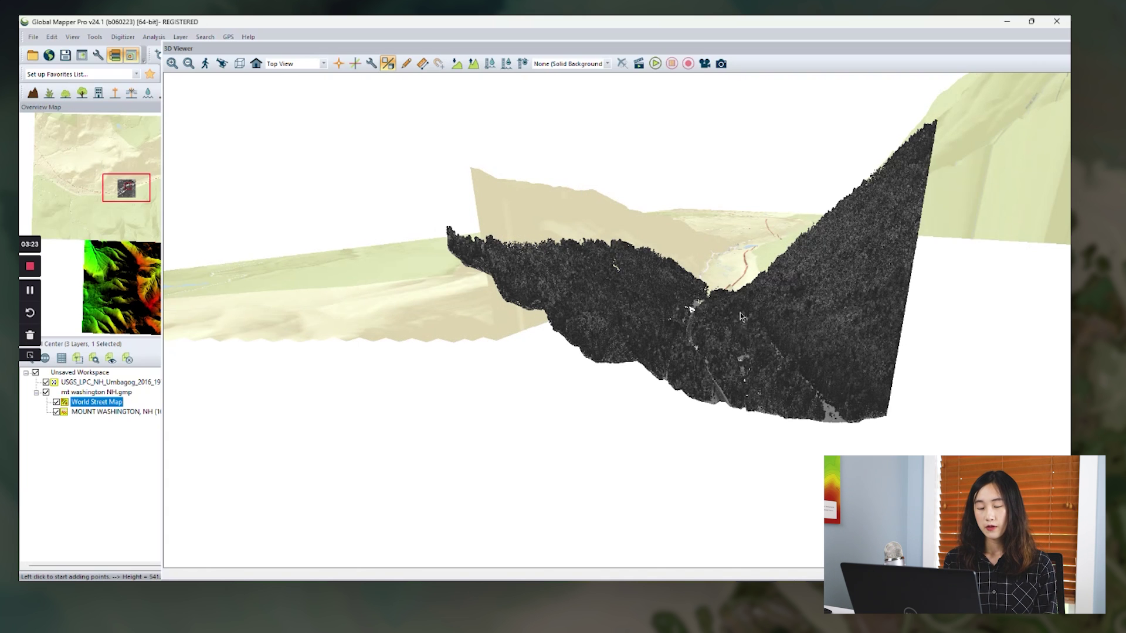
pyautogui.moveTo(610, 265); pyautogui.dragTo(698, 276)
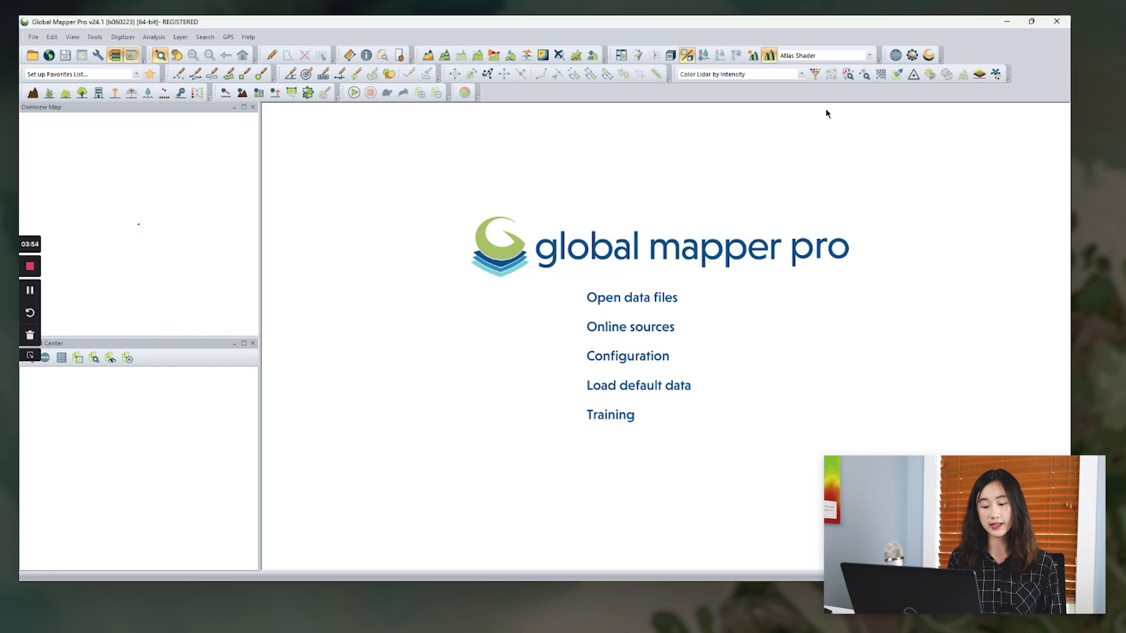
# Switch to the browser showing the USGS 'Lidar Data to the Cloud' article
pyautogui.hotkey('alt', 'Tab')
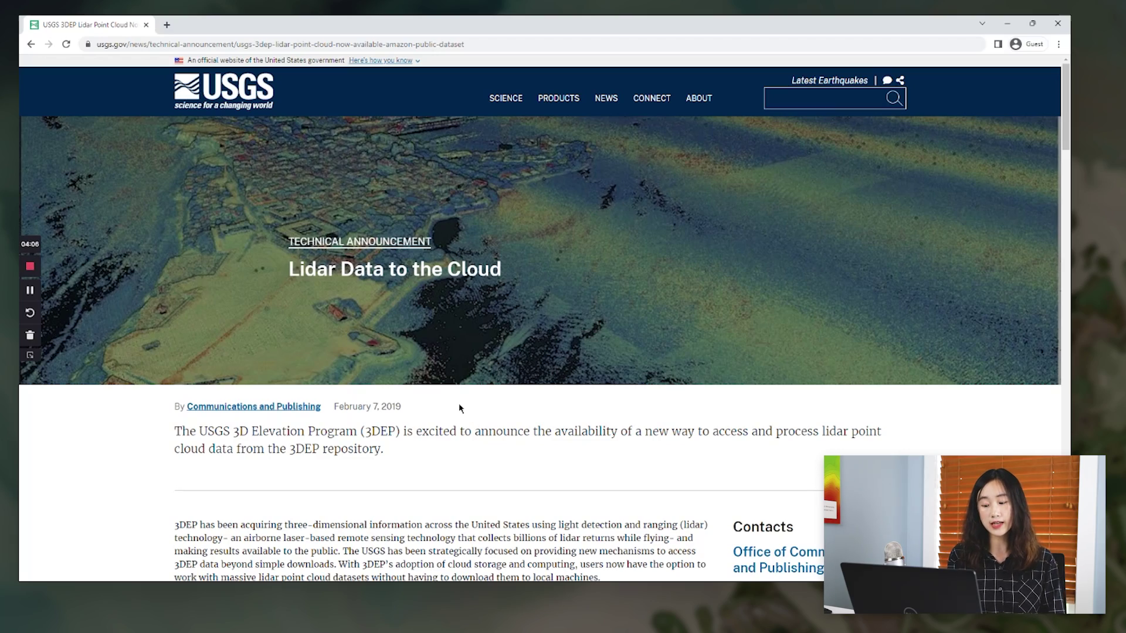
# Read the lidar bucket paragraph and open the registry.opendata.aws link in a new tab
pyautogui.scroll(-5, 632, 381)
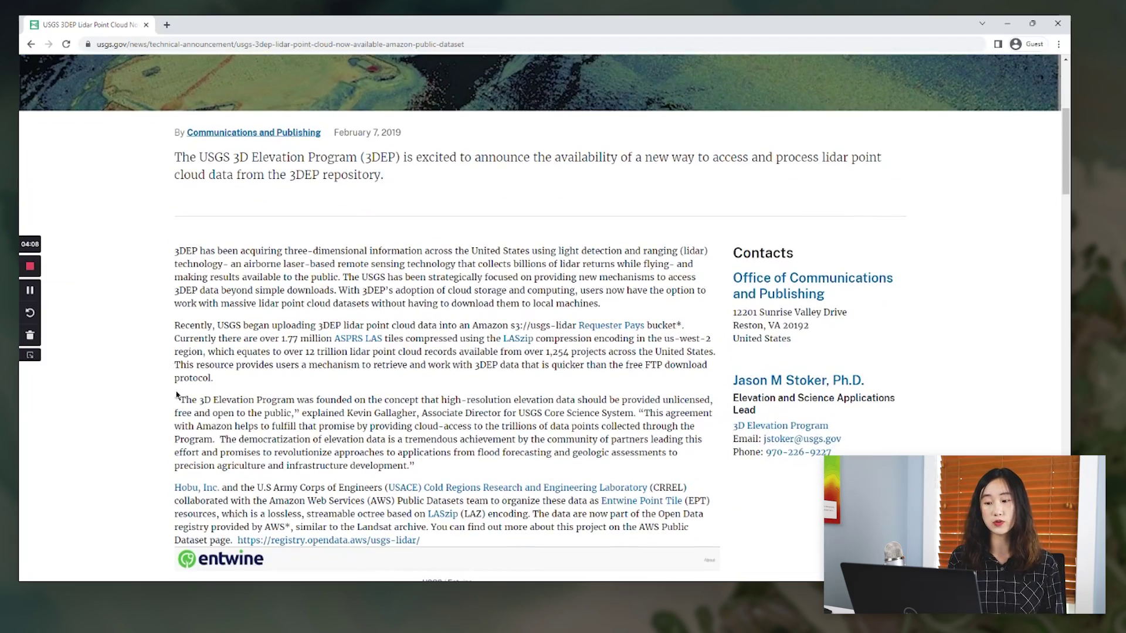
pyautogui.scroll(-3, 176, 396)
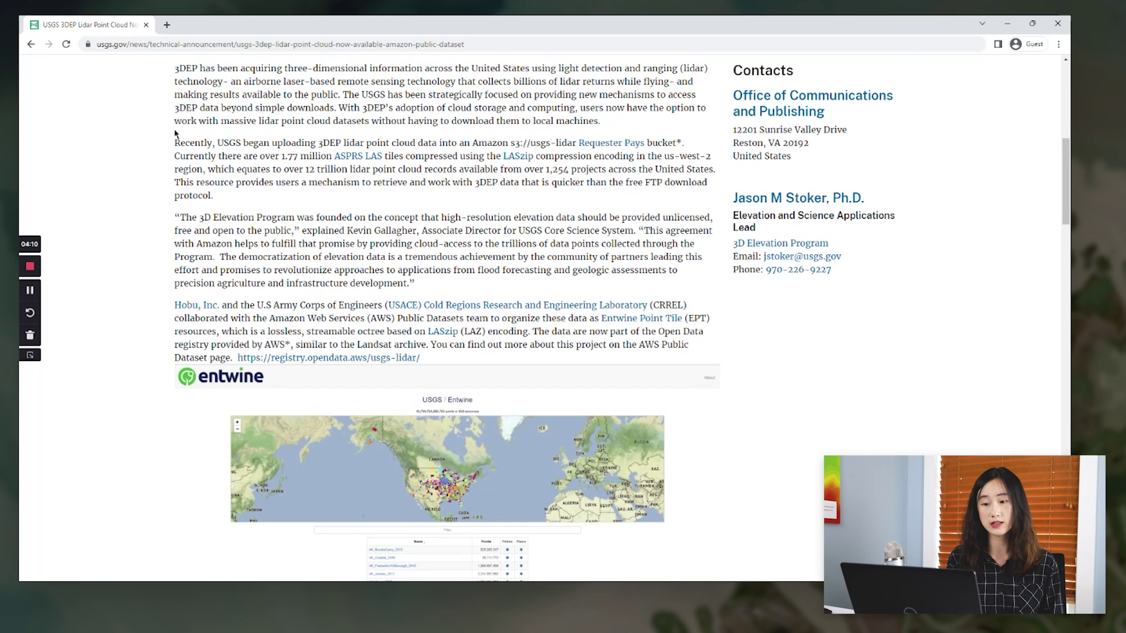
pyautogui.moveTo(217, 143); pyautogui.dragTo(244, 196)
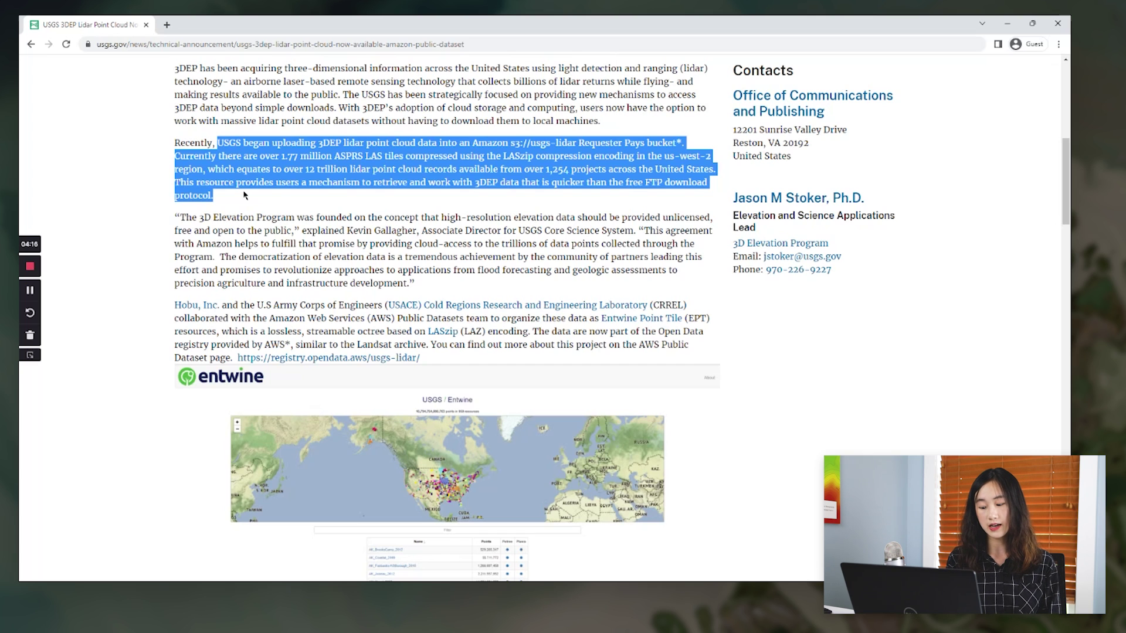
pyautogui.rightClick(304, 356)
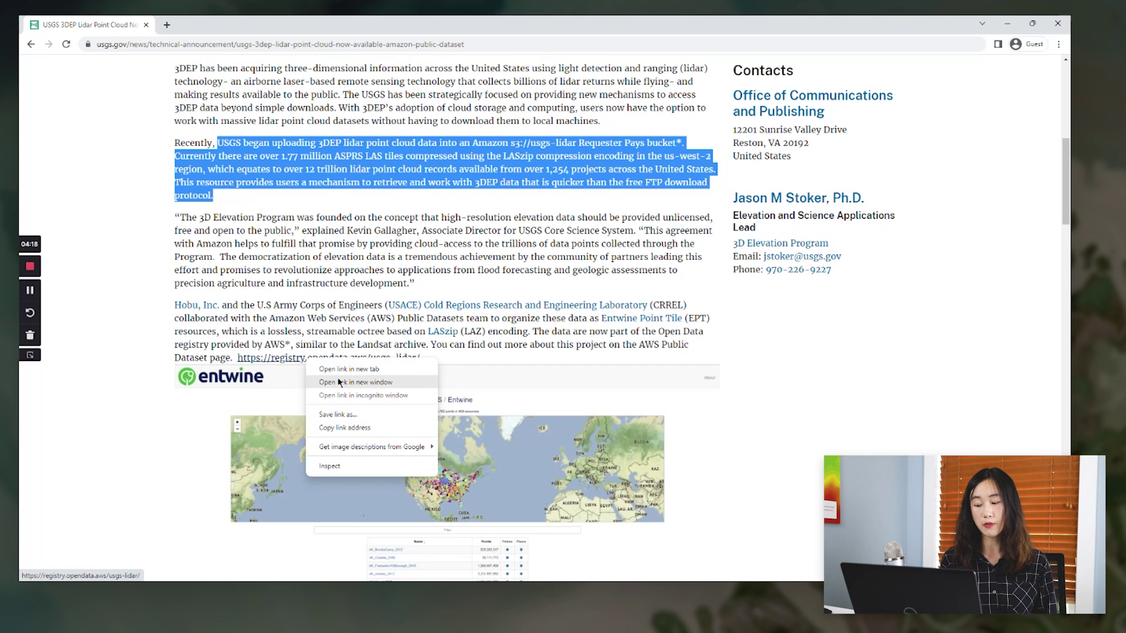
pyautogui.click(349, 373)
pyautogui.hotkey('ctrl', 'Tab')
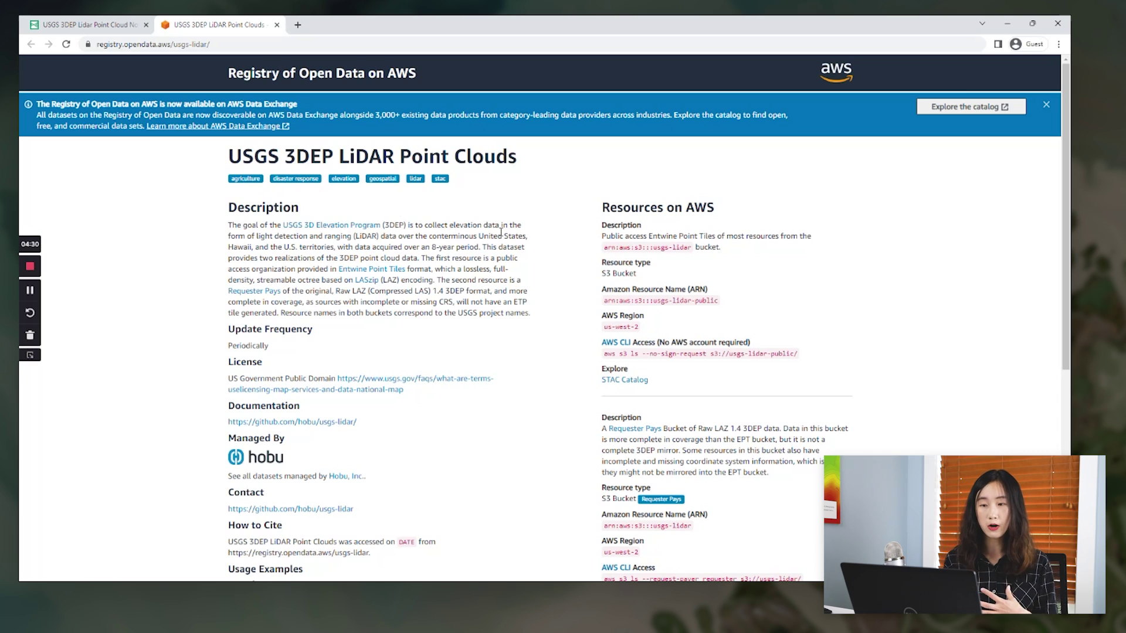
# Highlight the usgs-lidar-public bucket name and us-west-2 region on the registry page
pyautogui.moveTo(633, 289); pyautogui.dragTo(719, 302)
pyautogui.click(658, 300)
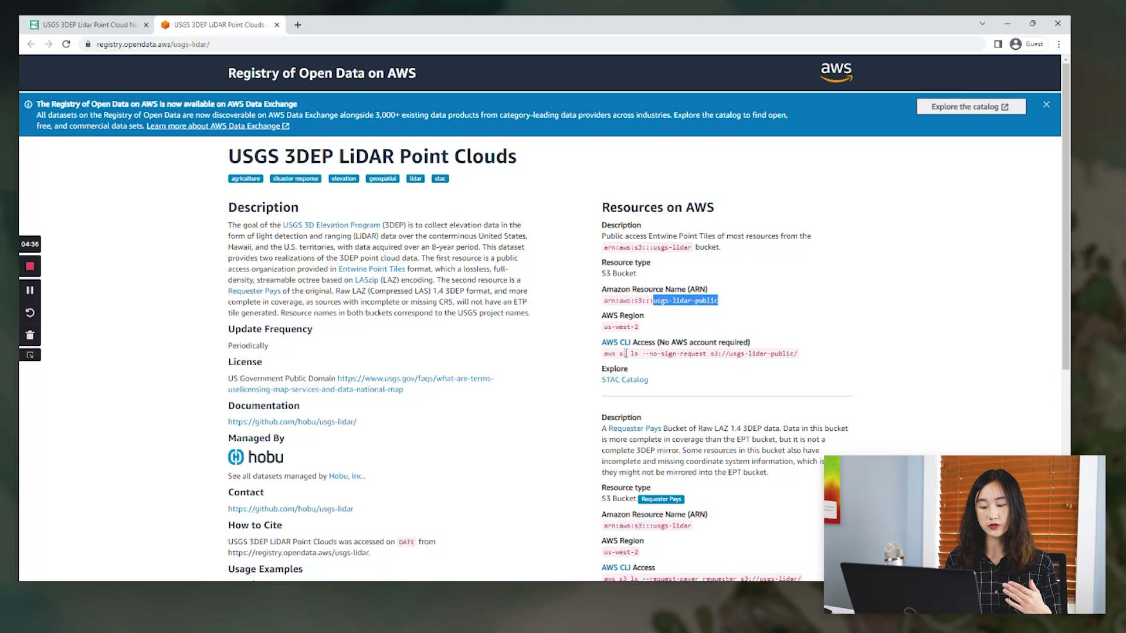
pyautogui.moveTo(605, 326); pyautogui.dragTo(653, 329)
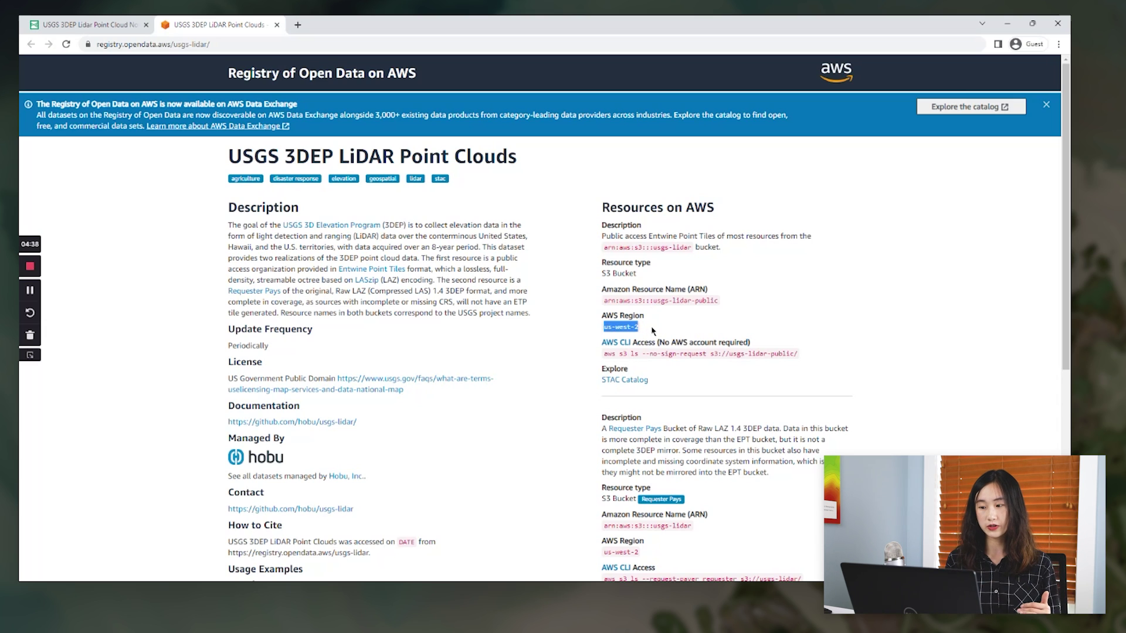
pyautogui.click(655, 329)
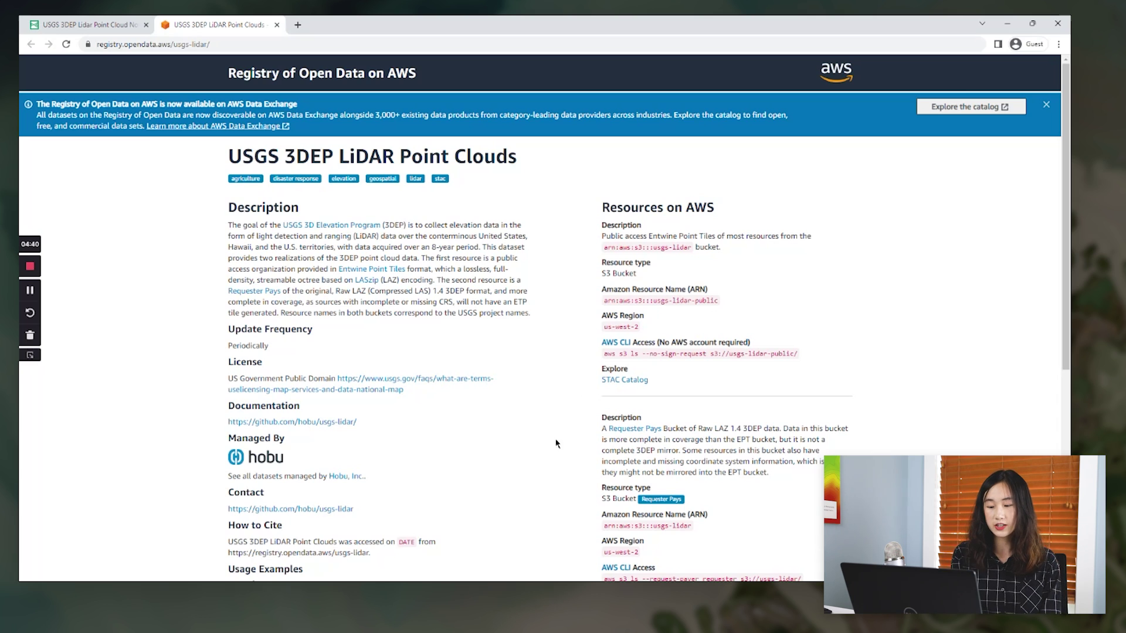
# Start Open Cloud Dataset from the File menu, begin a new cloud connection, then cancel it
pyautogui.moveTo(613, 581)
pyautogui.click(695, 553)
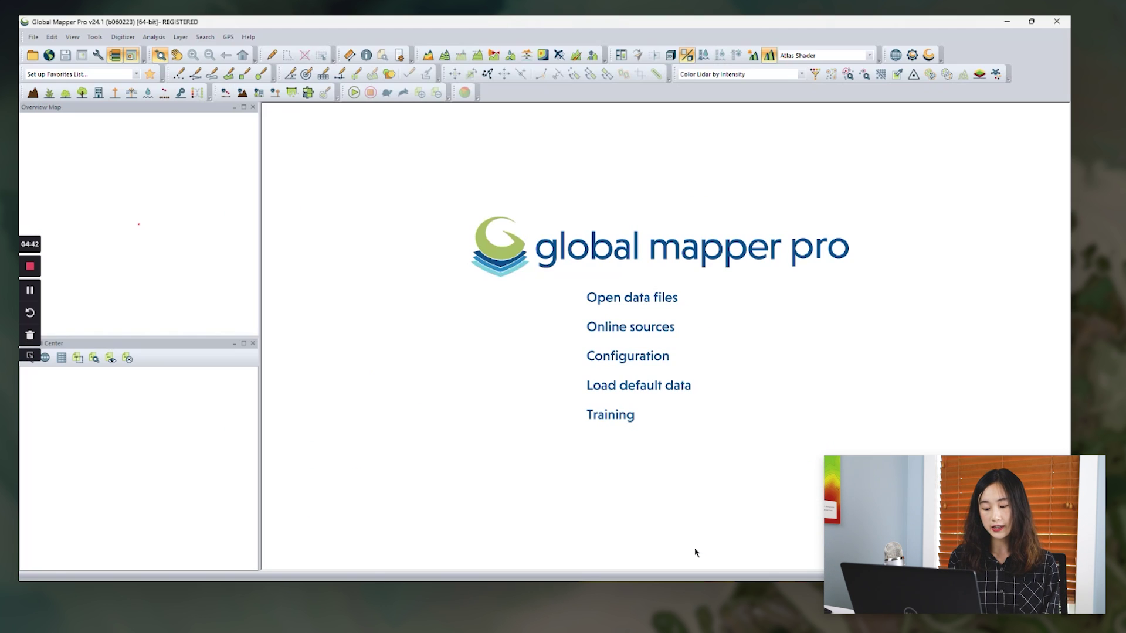
pyautogui.click(34, 36)
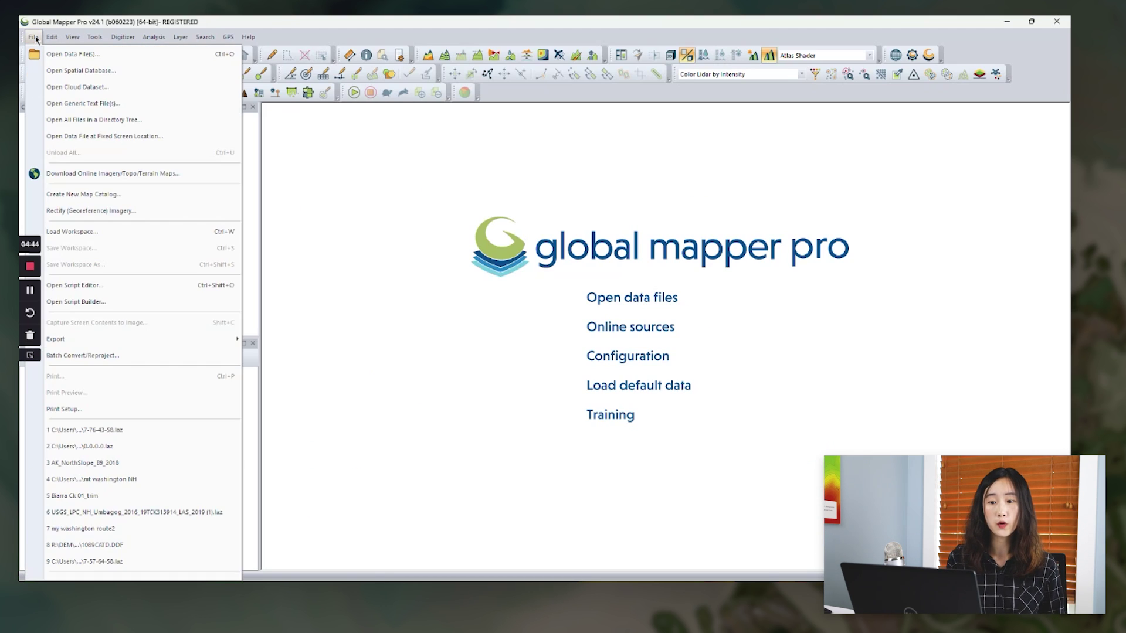
pyautogui.click(53, 88)
pyautogui.click(626, 277)
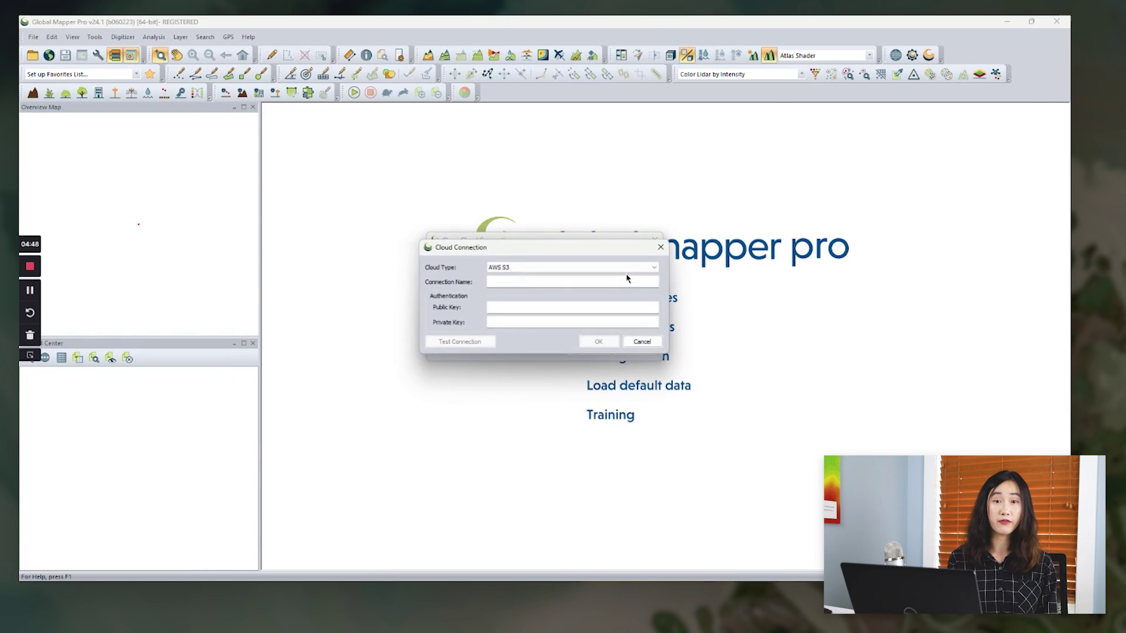
pyautogui.click(492, 307)
pyautogui.click(493, 323)
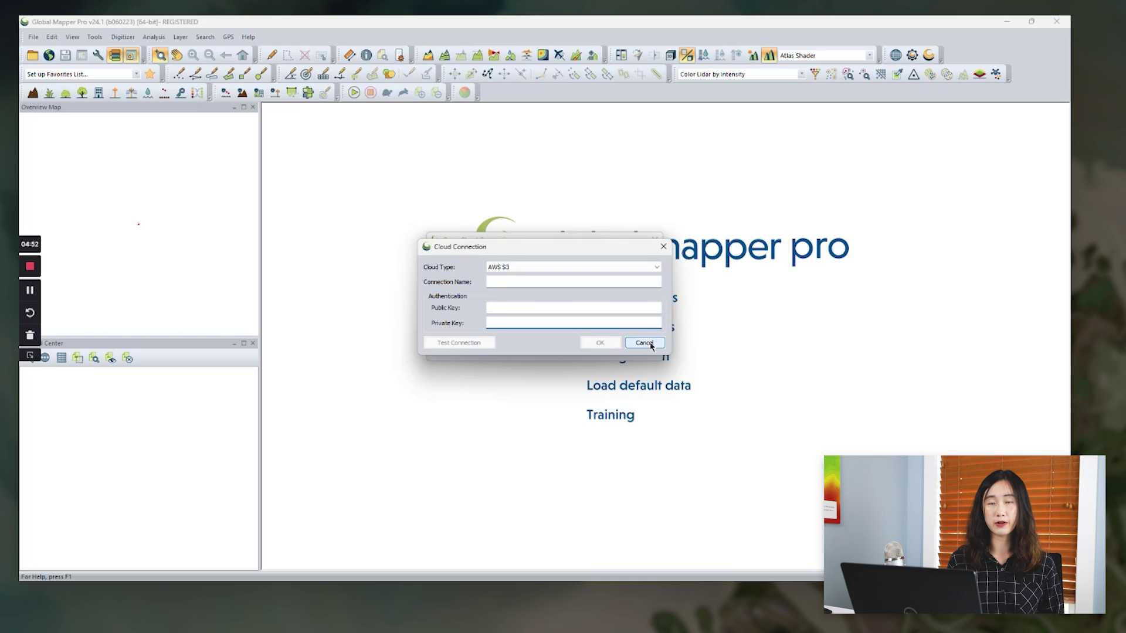
pyautogui.click(645, 343)
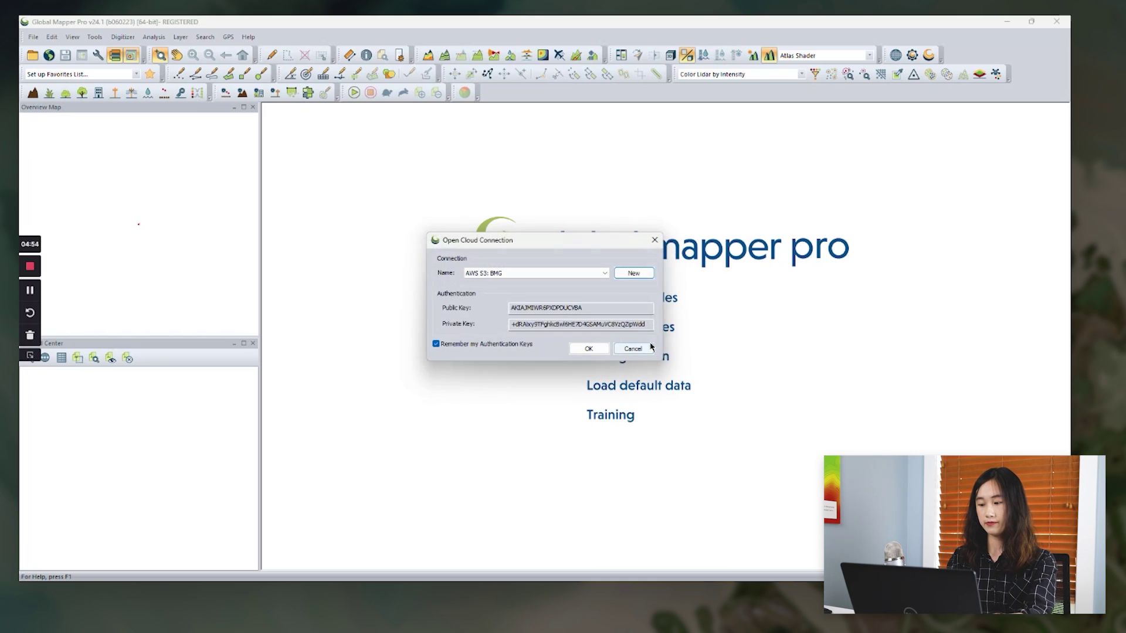
# Browse datasets on the saved AWS S3 connection and begin adding an external folder
pyautogui.click(604, 348)
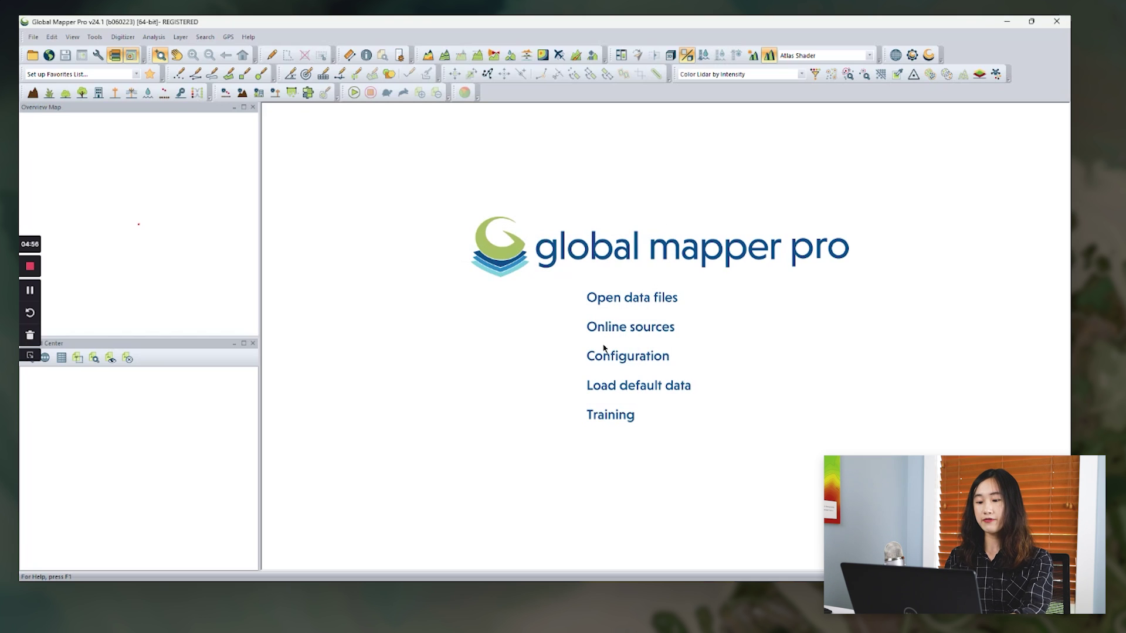
pyautogui.click(603, 330)
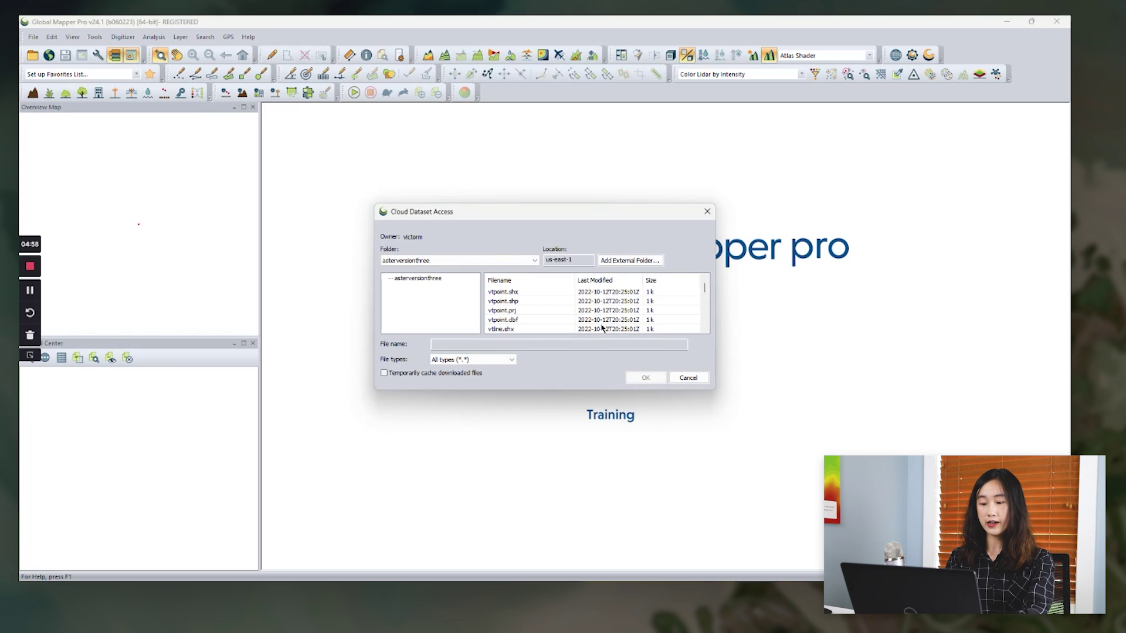
pyautogui.click(610, 263)
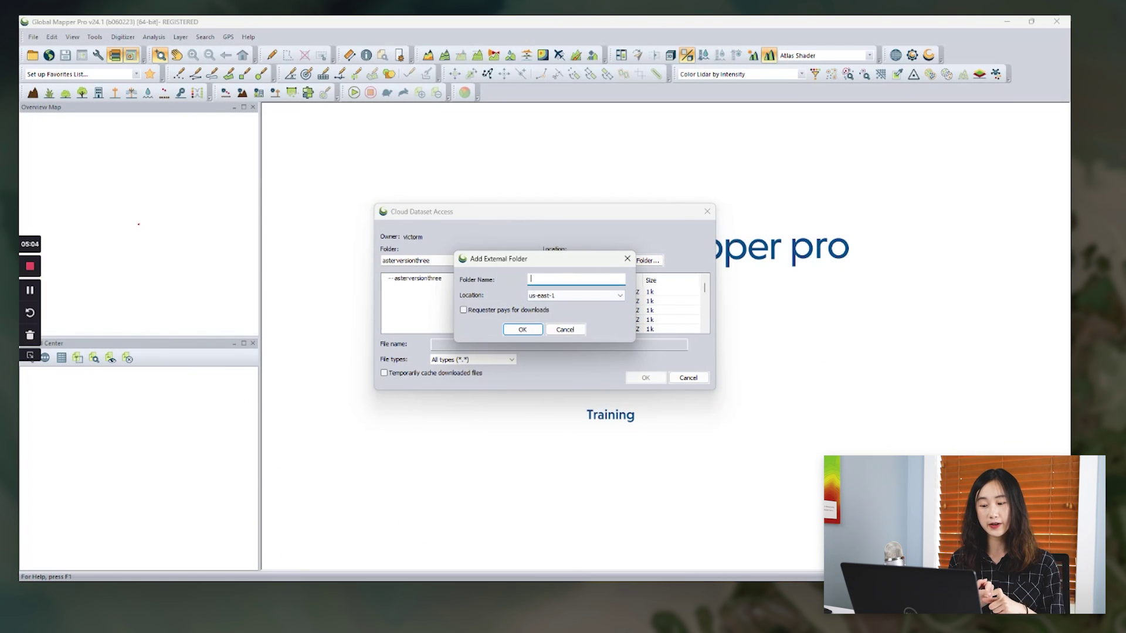
# Add the usgs-lidar-public bucket, copied from the AWS registry page, as an external folder in region us-west-2
pyautogui.hotkey('alt', 'Tab')
pyautogui.moveTo(654, 300); pyautogui.dragTo(718, 301)
pyautogui.hotkey('ctrl', 'c')
pyautogui.click(1008, 23)
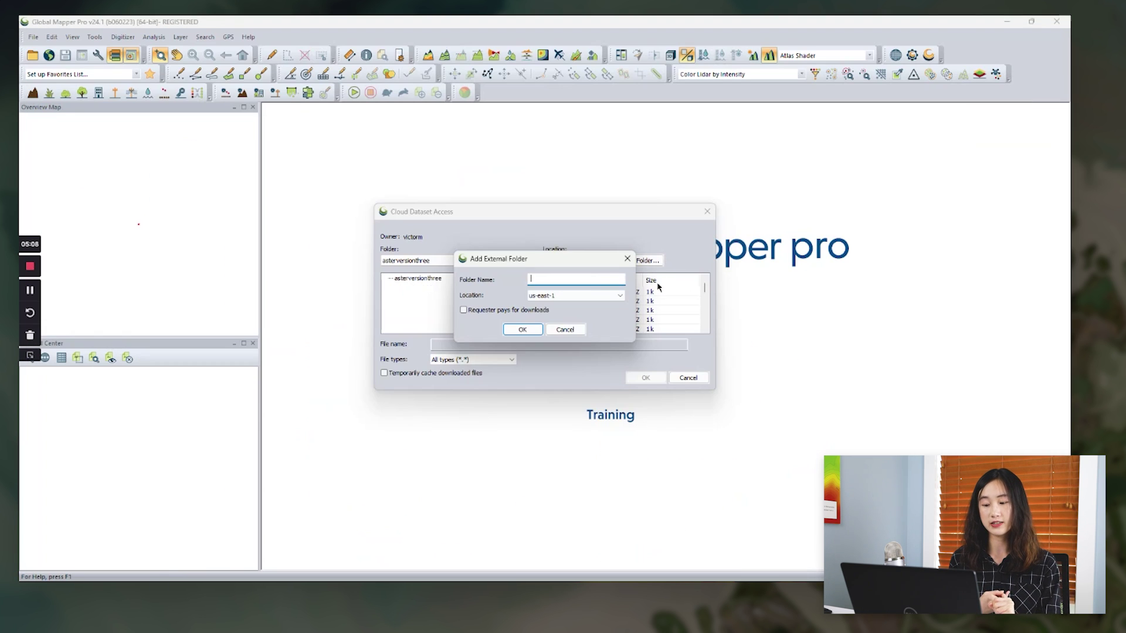
pyautogui.hotkey('ctrl', 'v')
pyautogui.click(586, 296)
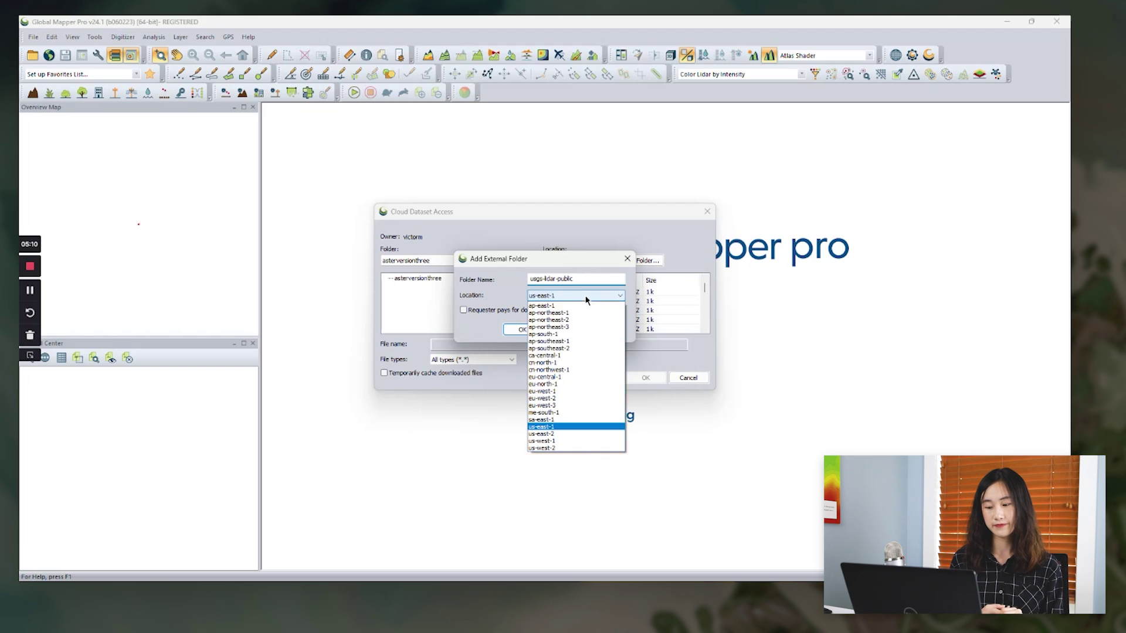
pyautogui.click(546, 448)
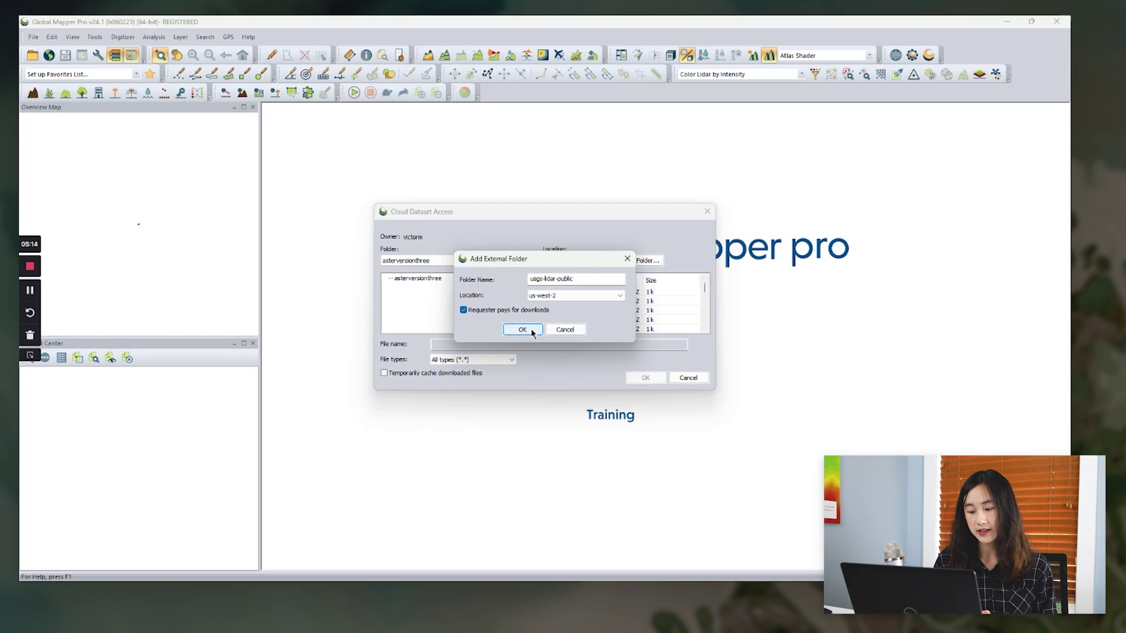
pyautogui.click(523, 330)
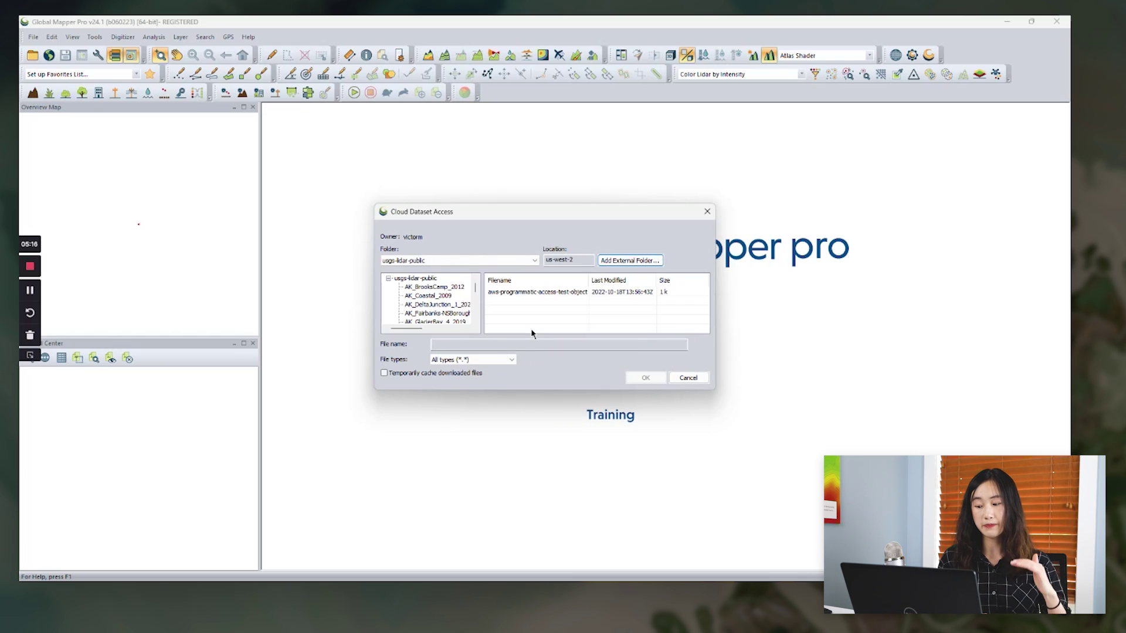
pyautogui.moveTo(538, 390); pyautogui.dragTo(538, 563)
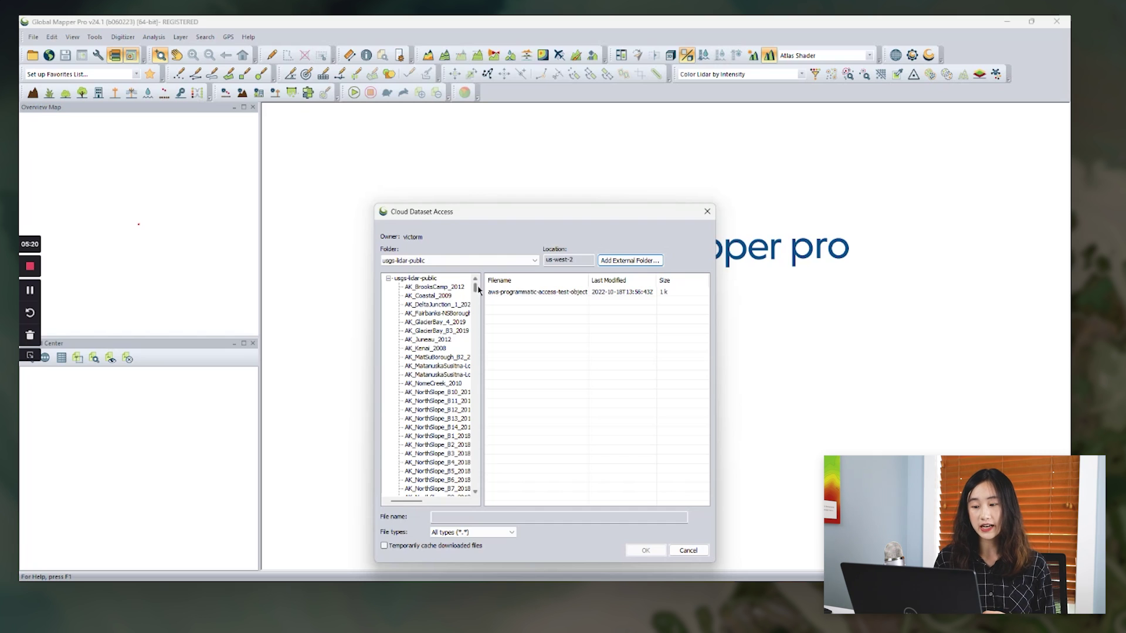
# Scroll through the AK_NorthSlope_B9_2018 ept-data .laz tiles, then cancel without loading anything
pyautogui.scroll(-20, 466, 317)
pyautogui.scroll(15, 466, 320)
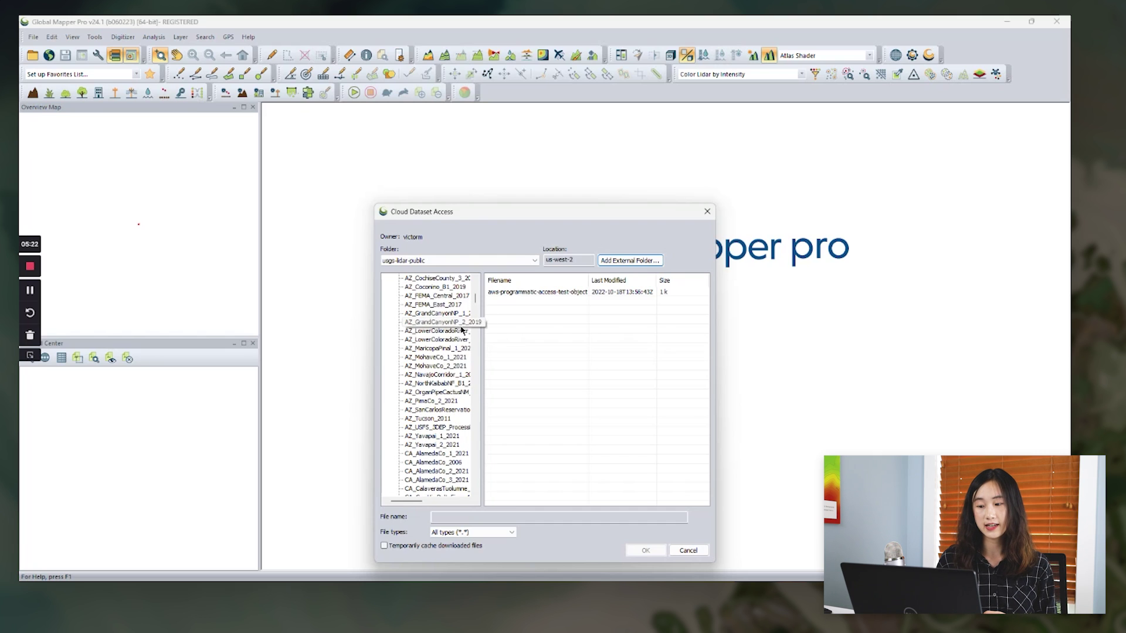
pyautogui.scroll(10, 453, 326)
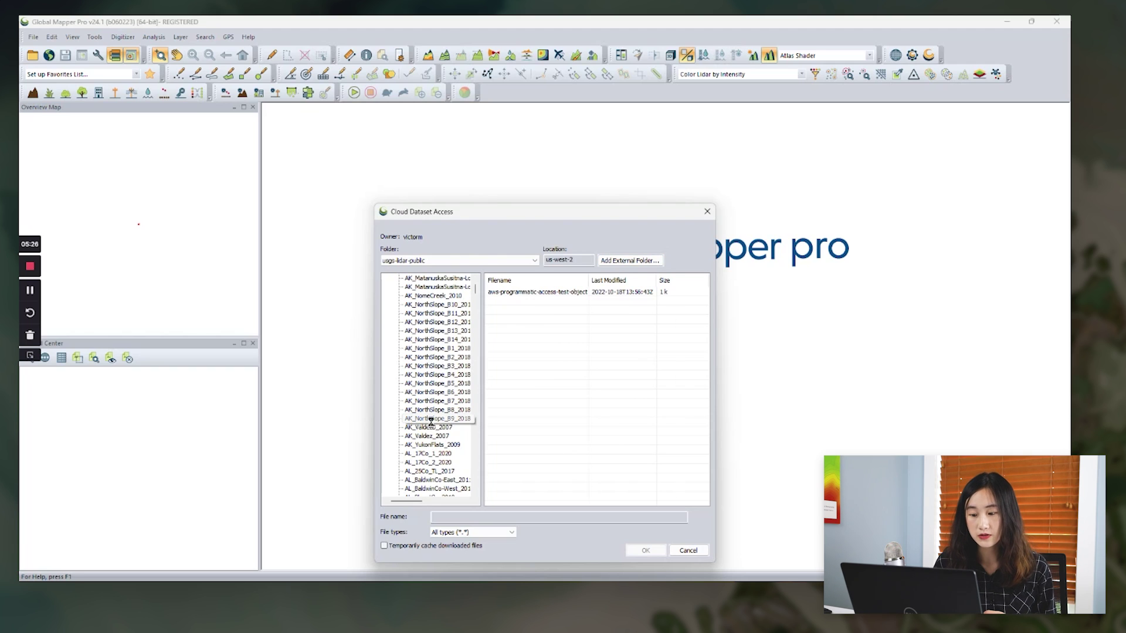
pyautogui.doubleClick(432, 420)
pyautogui.click(425, 463)
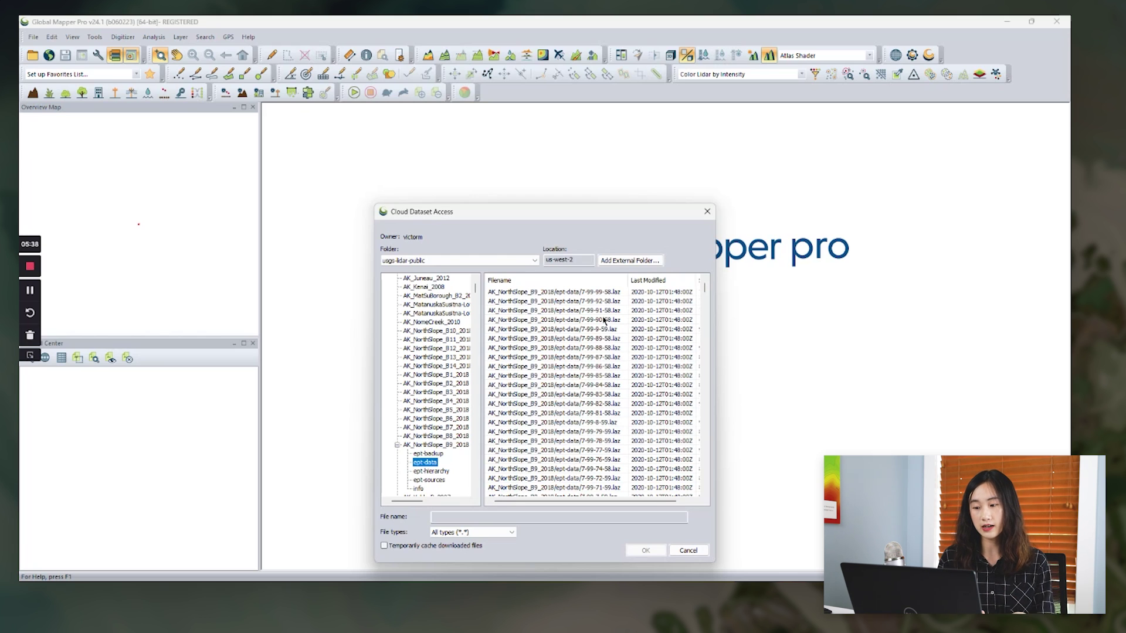
pyautogui.moveTo(705, 287); pyautogui.dragTo(687, 399)
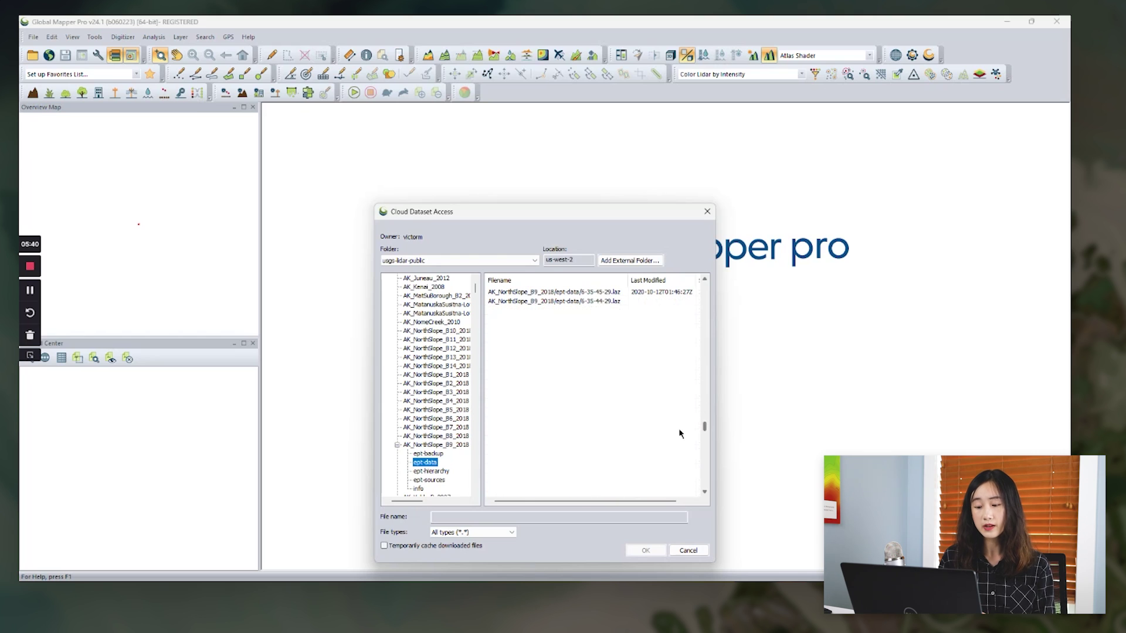
pyautogui.click(688, 550)
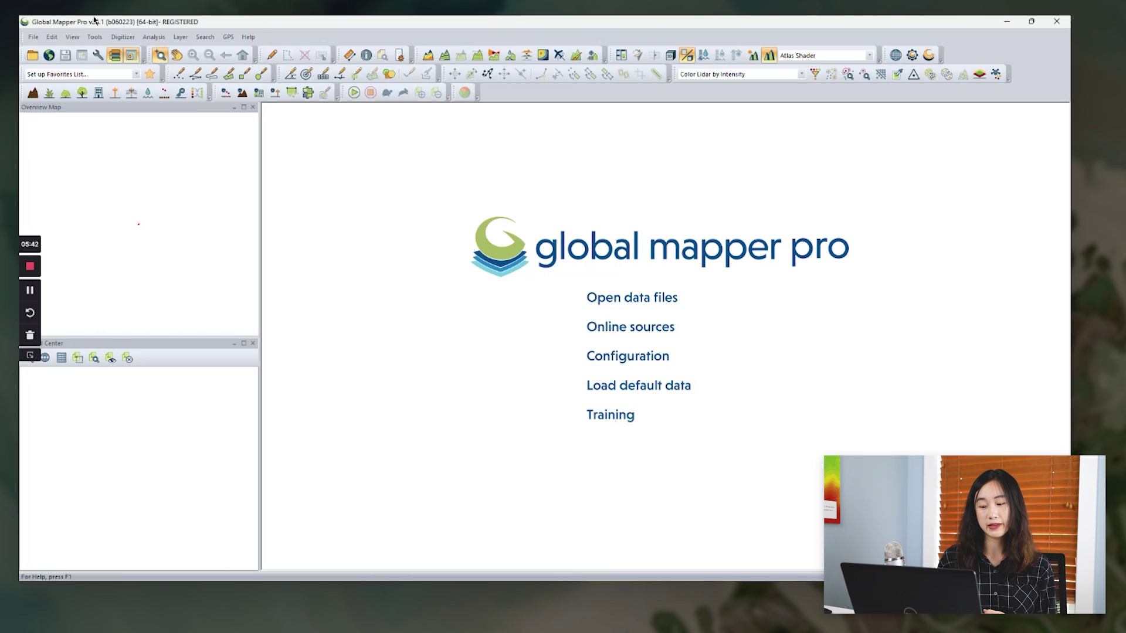
# Load AK_NorthSlope_B9_2018 from the USGS Public Lidar requester-pays source using the saved AWS keys
pyautogui.click(48, 55)
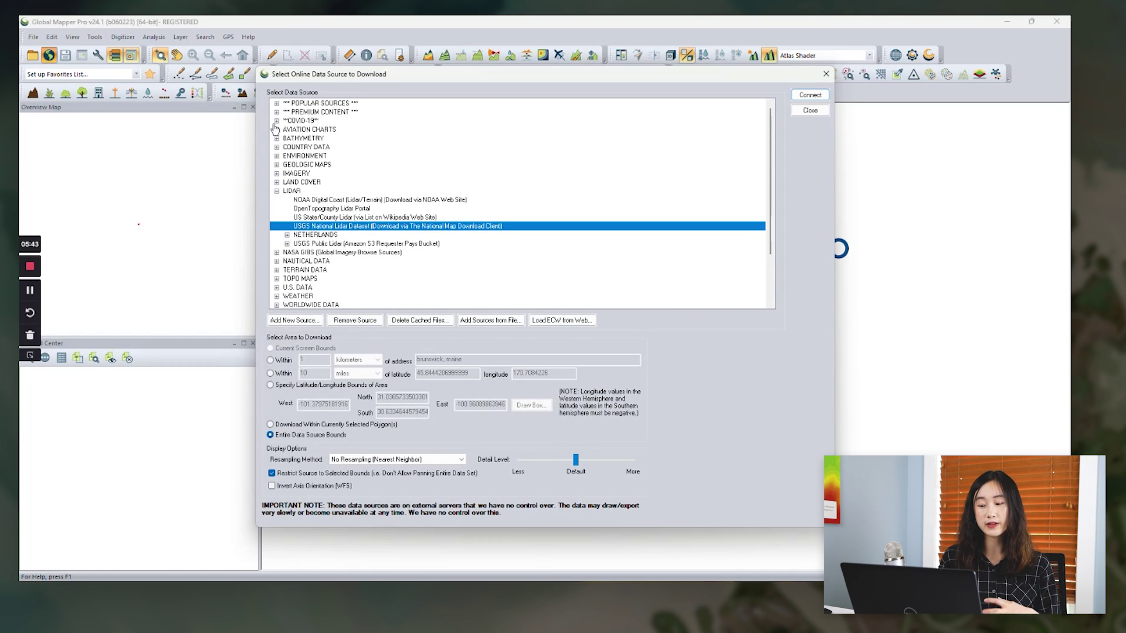
pyautogui.click(306, 244)
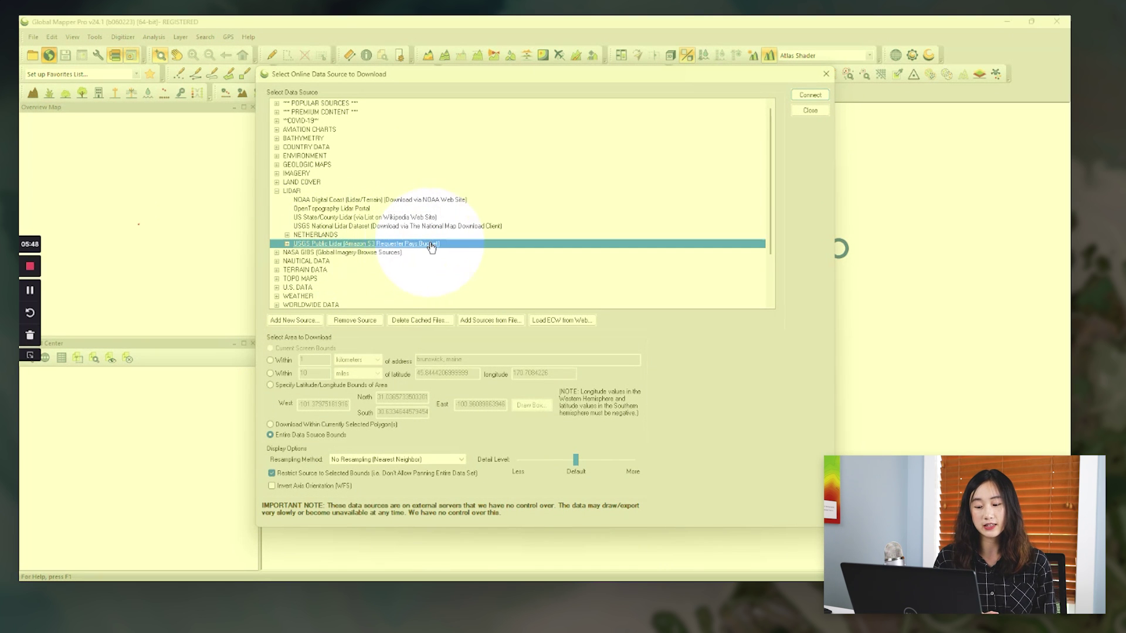
pyautogui.click(287, 244)
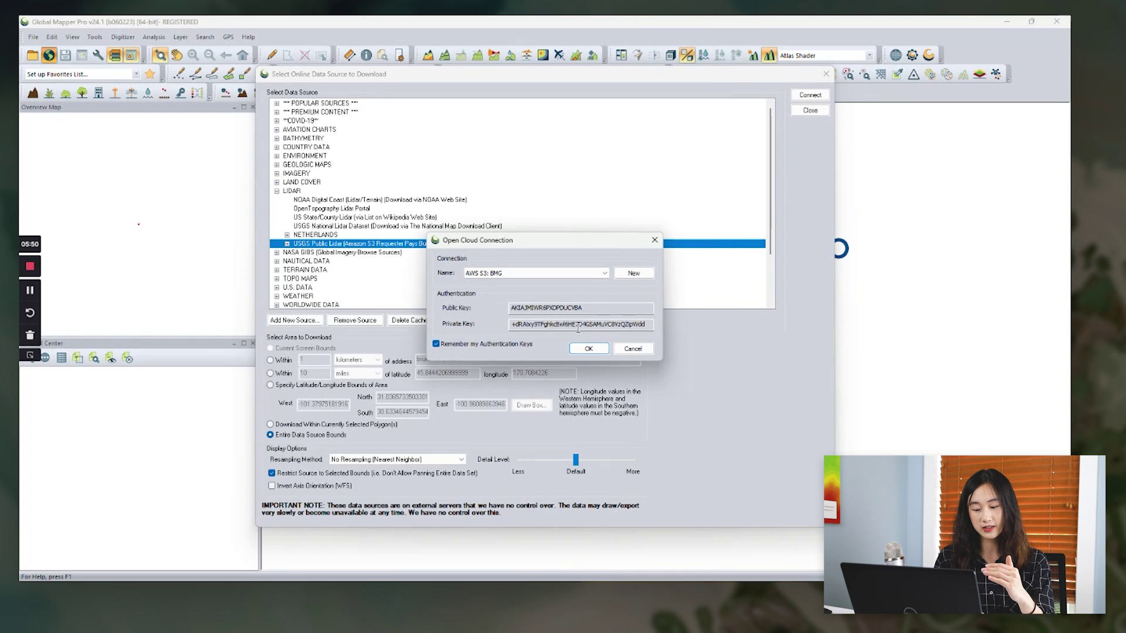
pyautogui.click(589, 348)
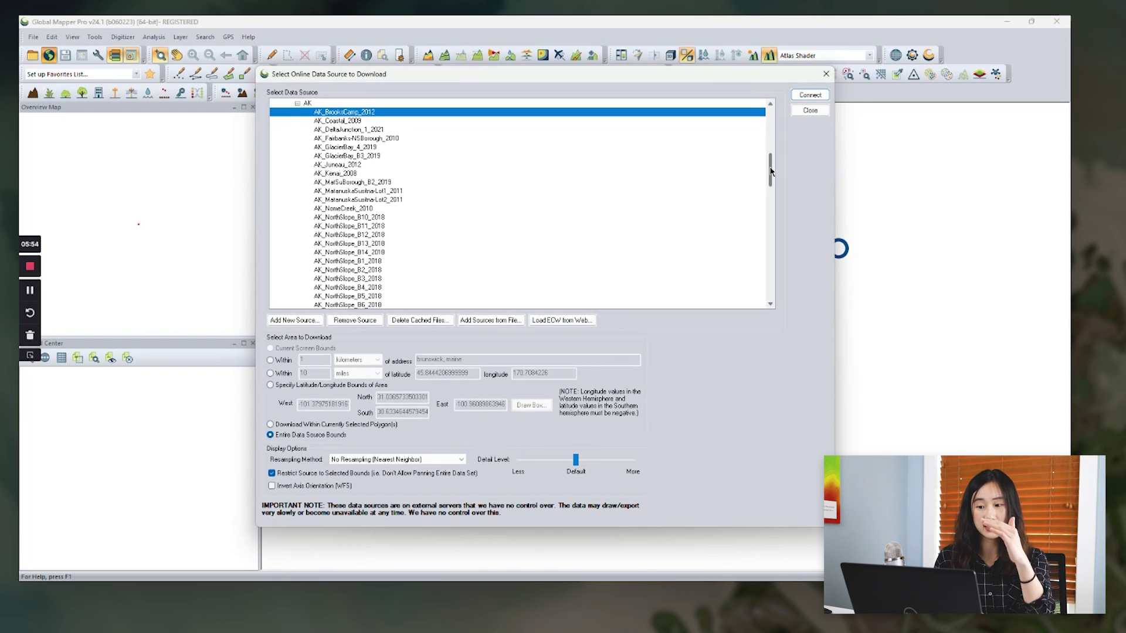
pyautogui.moveTo(771, 171)
pyautogui.mouseDown()
pyautogui.moveTo(766, 276)
pyautogui.moveTo(771, 174)
pyautogui.mouseUp()
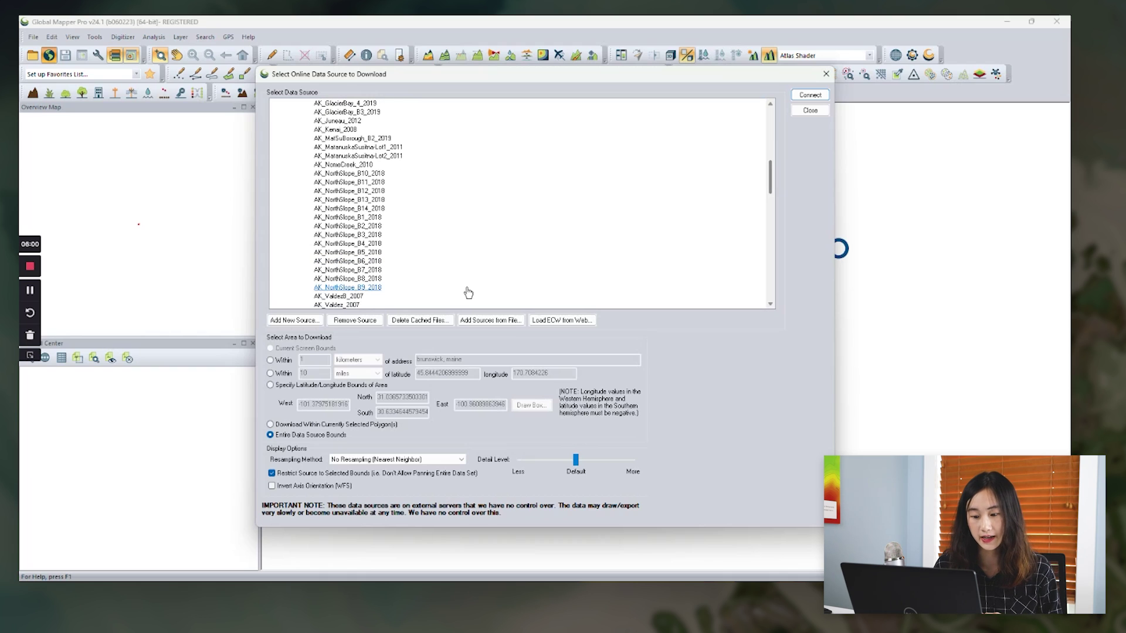
pyautogui.click(449, 287)
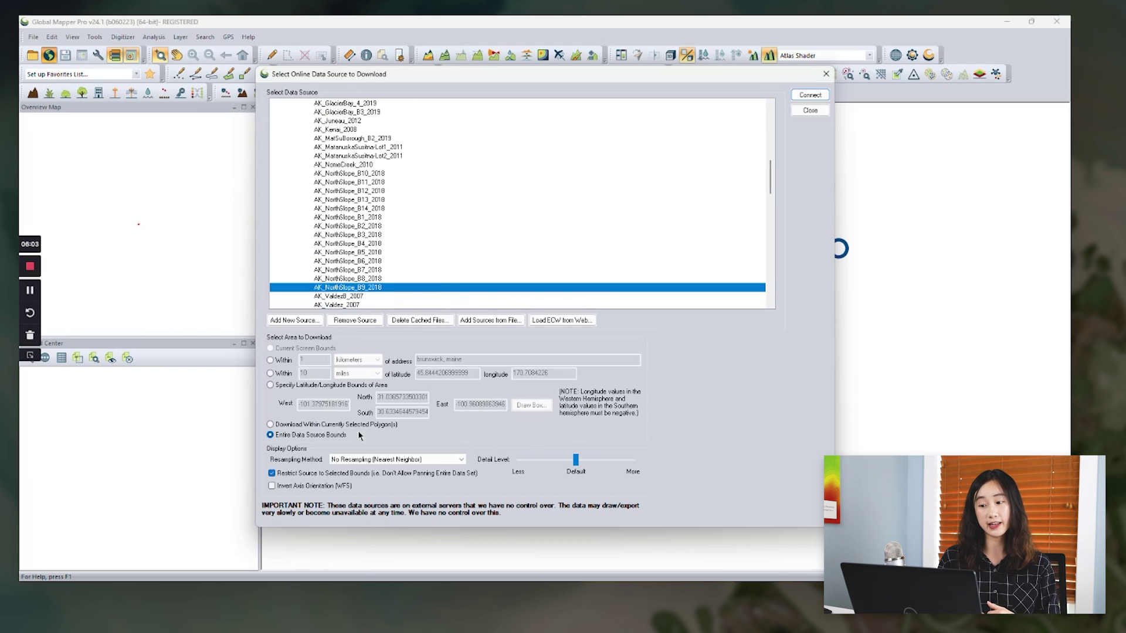
pyautogui.click(809, 95)
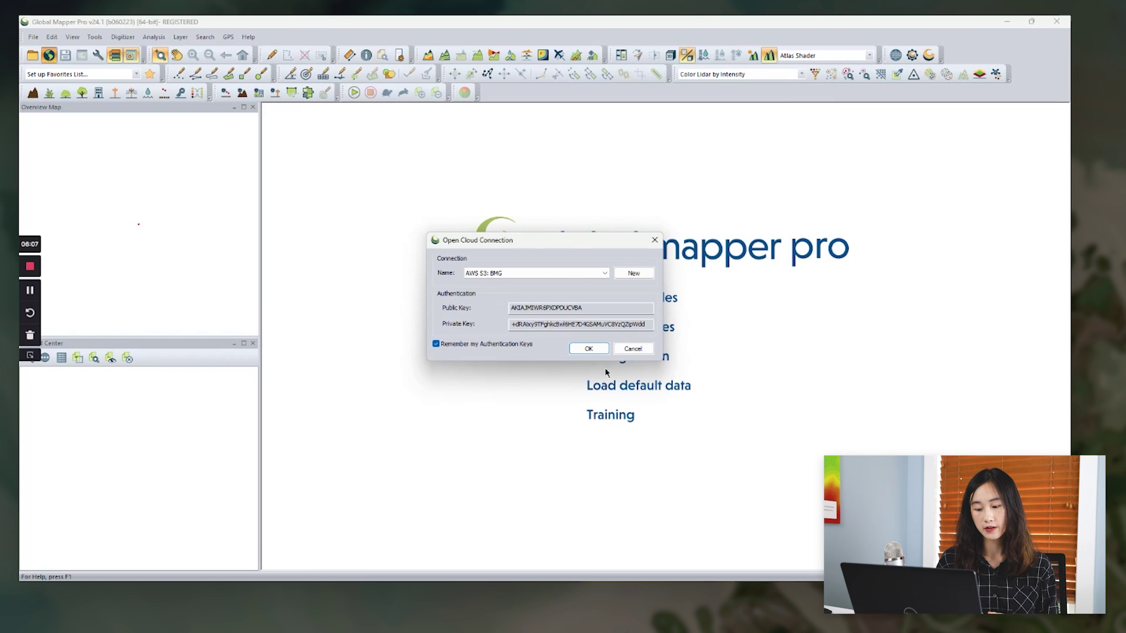
pyautogui.click(587, 348)
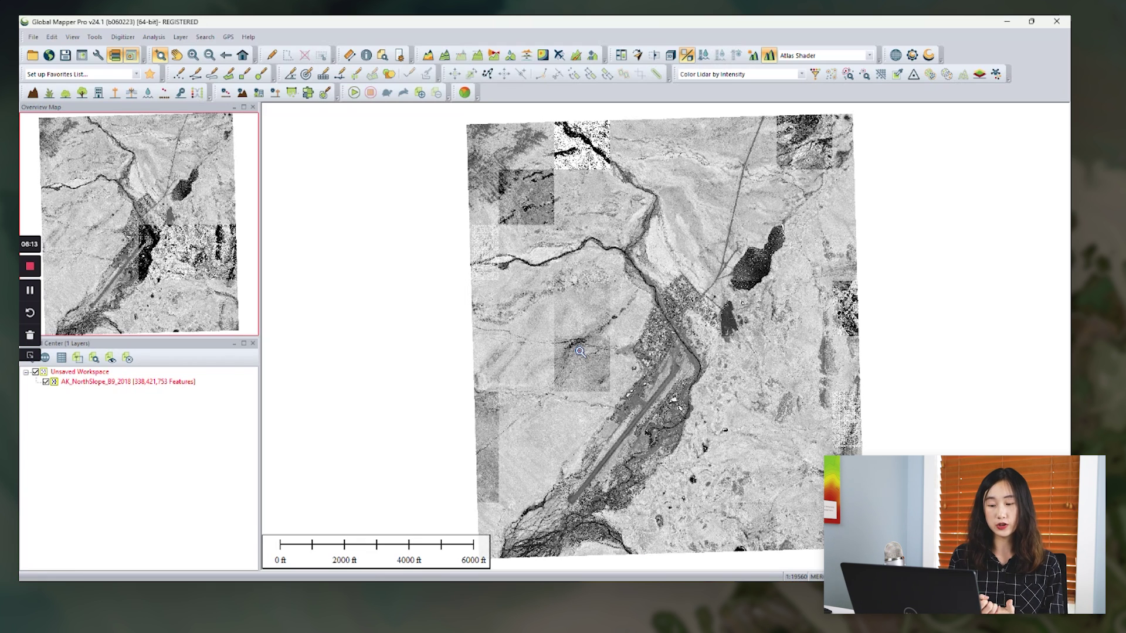
# Allow feature selection on the AK_NorthSlope_B9_2018 layer, then launch automatic noise classification from the Digitizer
pyautogui.rightClick(148, 385)
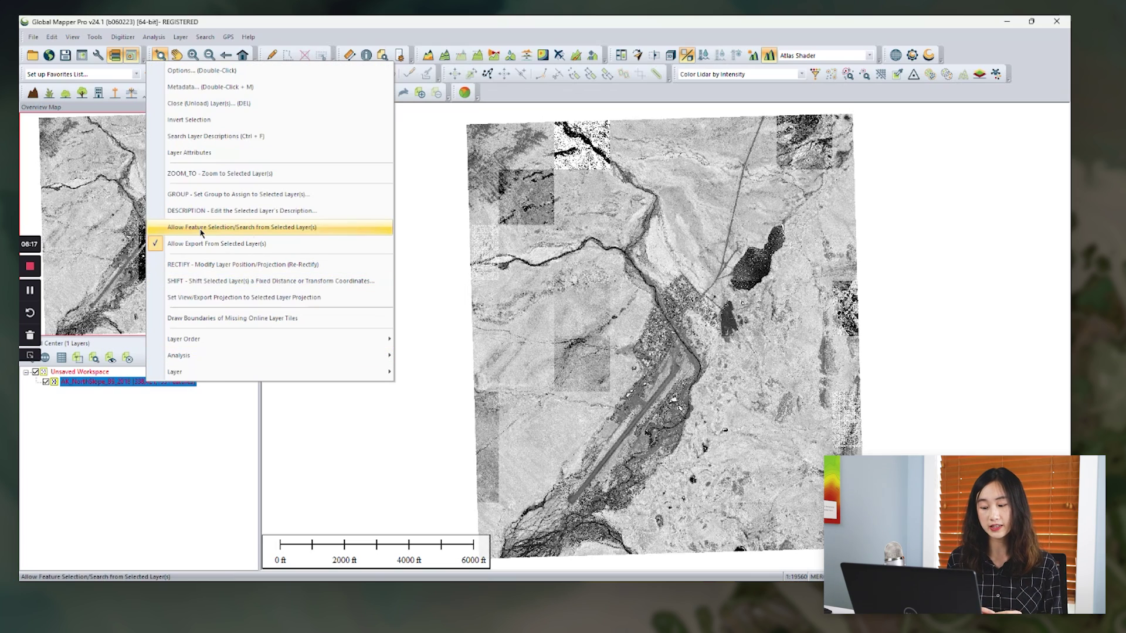
pyautogui.click(194, 231)
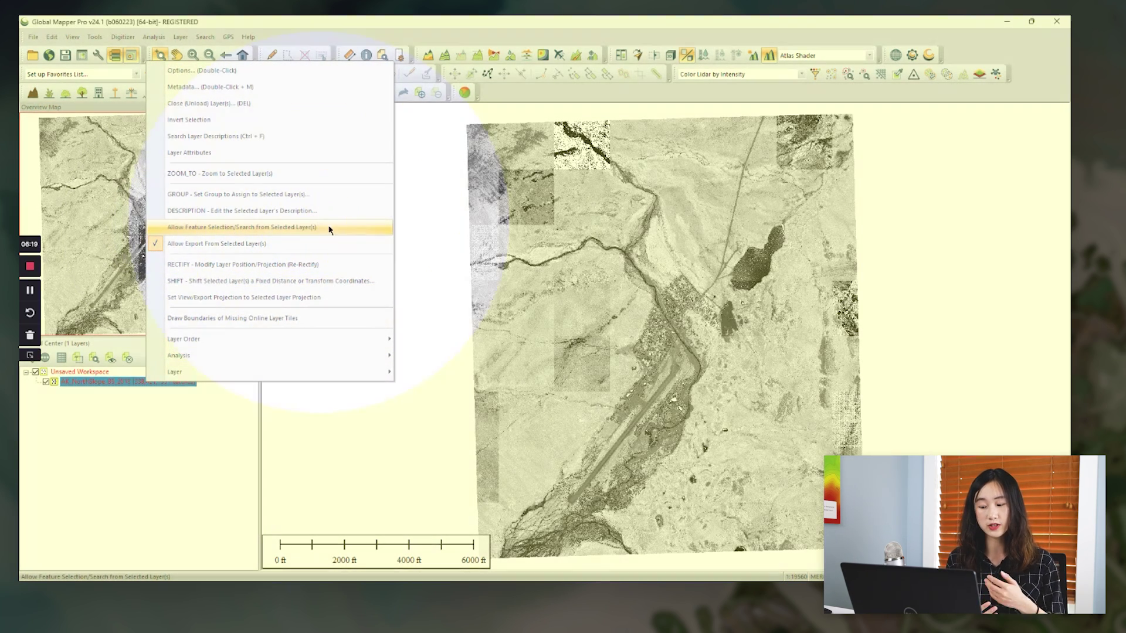
pyautogui.click(271, 54)
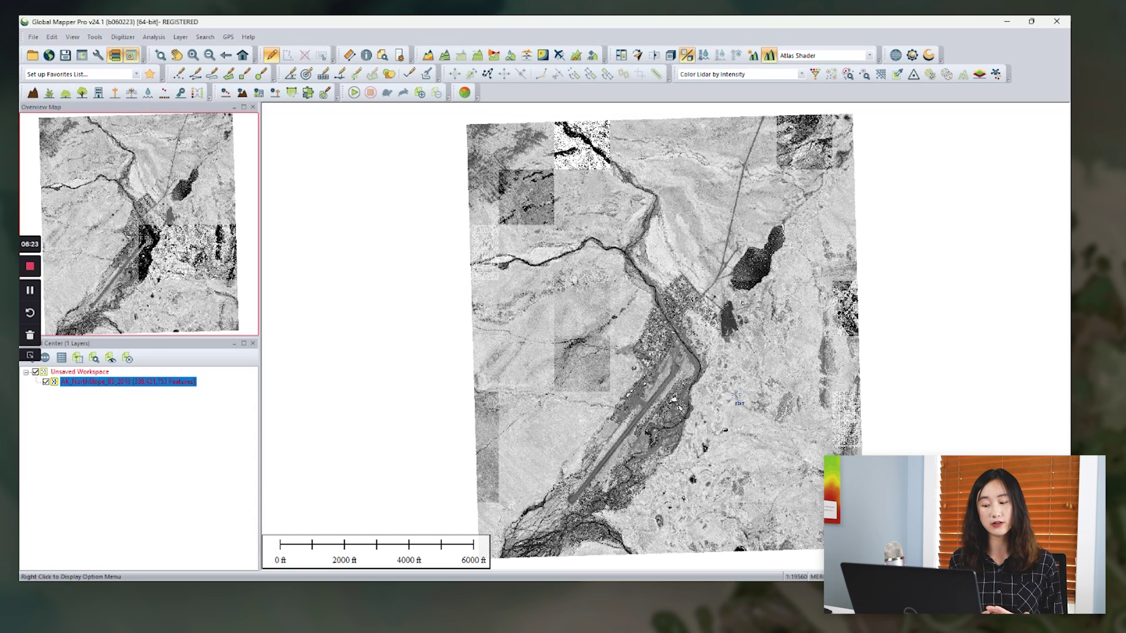
pyautogui.click(225, 92)
# Attempt noise classification on the streamed layer and dismiss the layer-not-editable warning
pyautogui.click(501, 417)
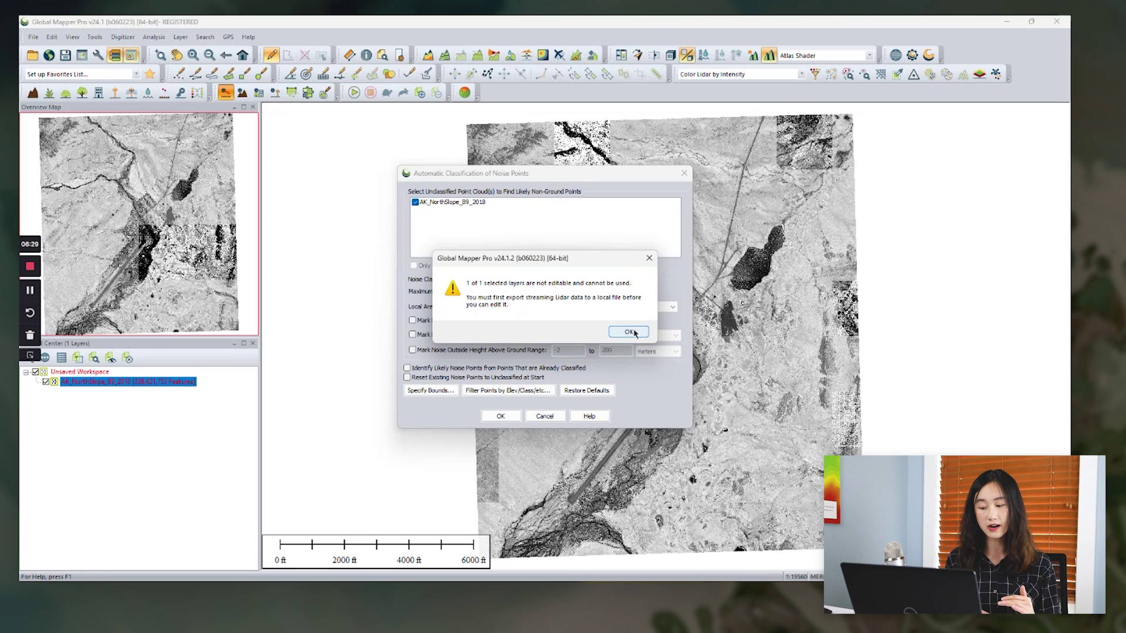
pyautogui.click(628, 332)
pyautogui.click(684, 173)
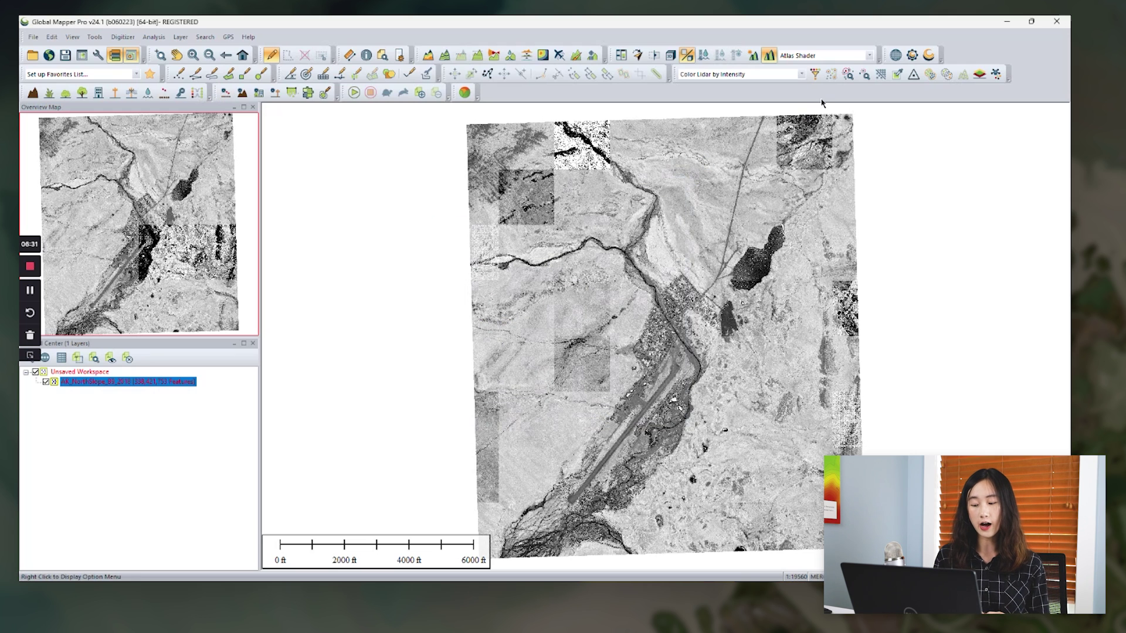
# Attempt Compare Lidar to Control Points, dismiss the missing point cloud warning, and open the layer's options
pyautogui.click(914, 74)
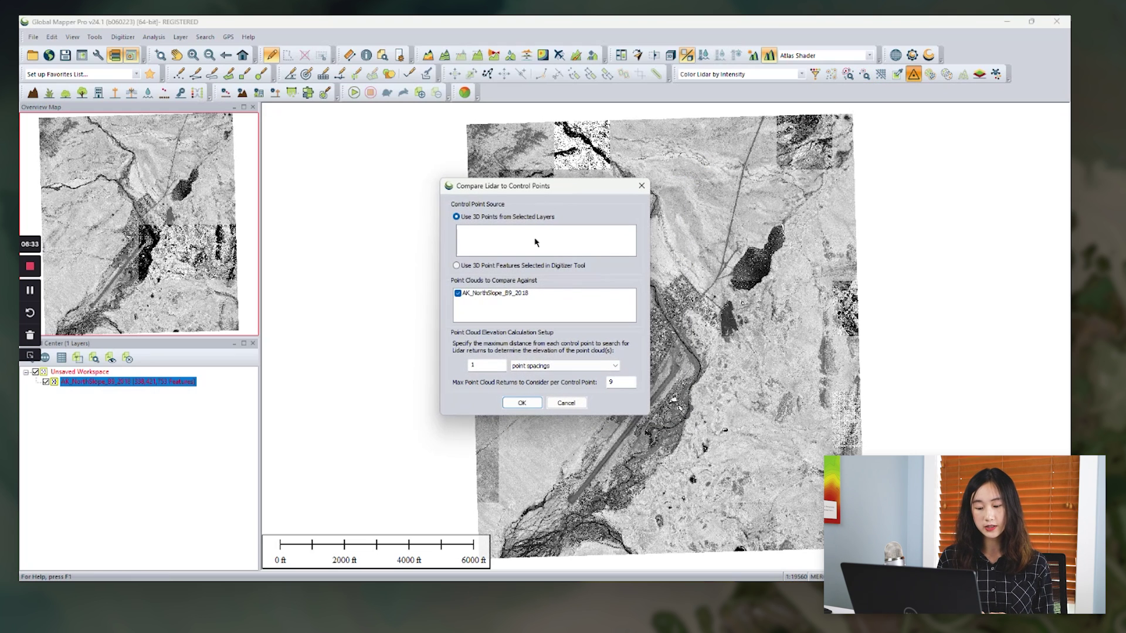
pyautogui.click(522, 402)
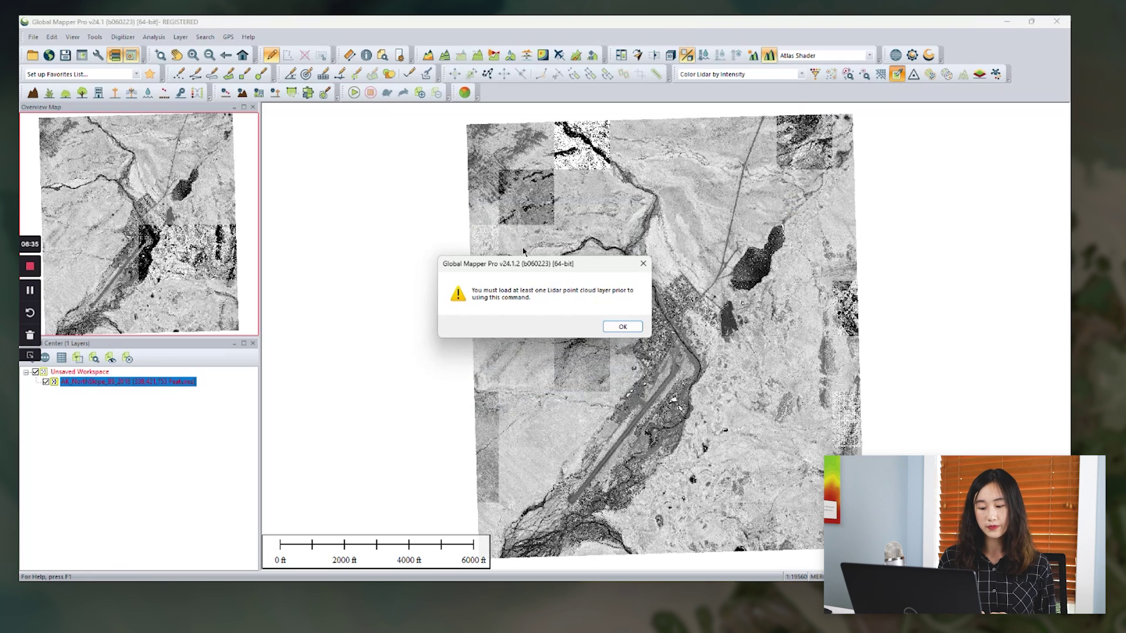
pyautogui.click(623, 326)
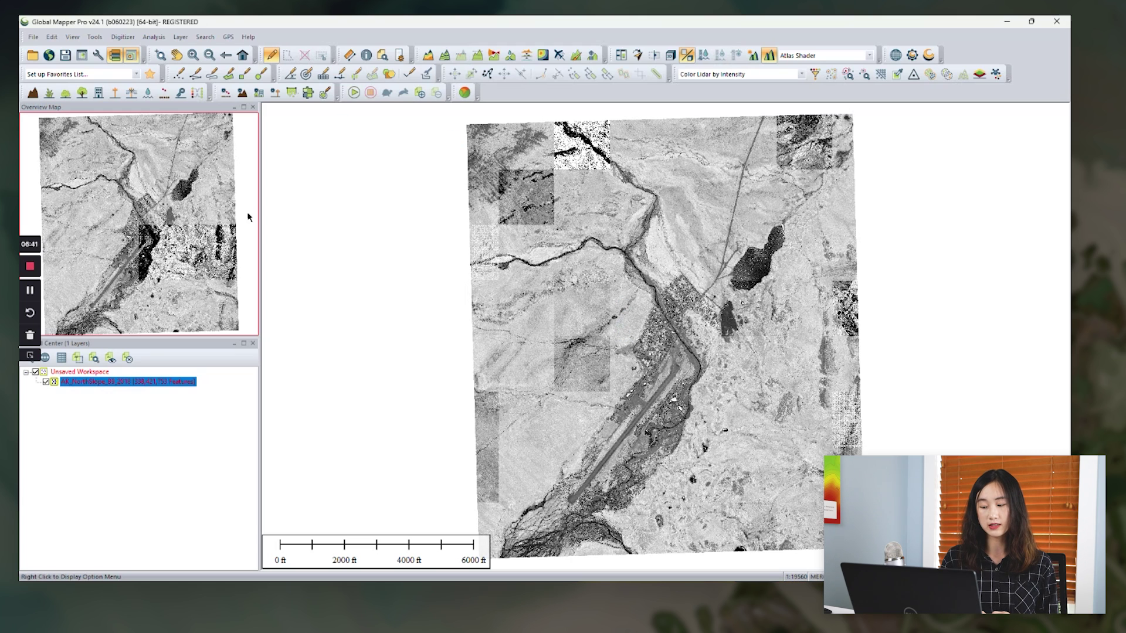
pyautogui.rightClick(176, 382)
# Export the layer as Lidar LAZ, limiting the export bounds to a box drawn around the airstrip
pyautogui.moveTo(231, 373)
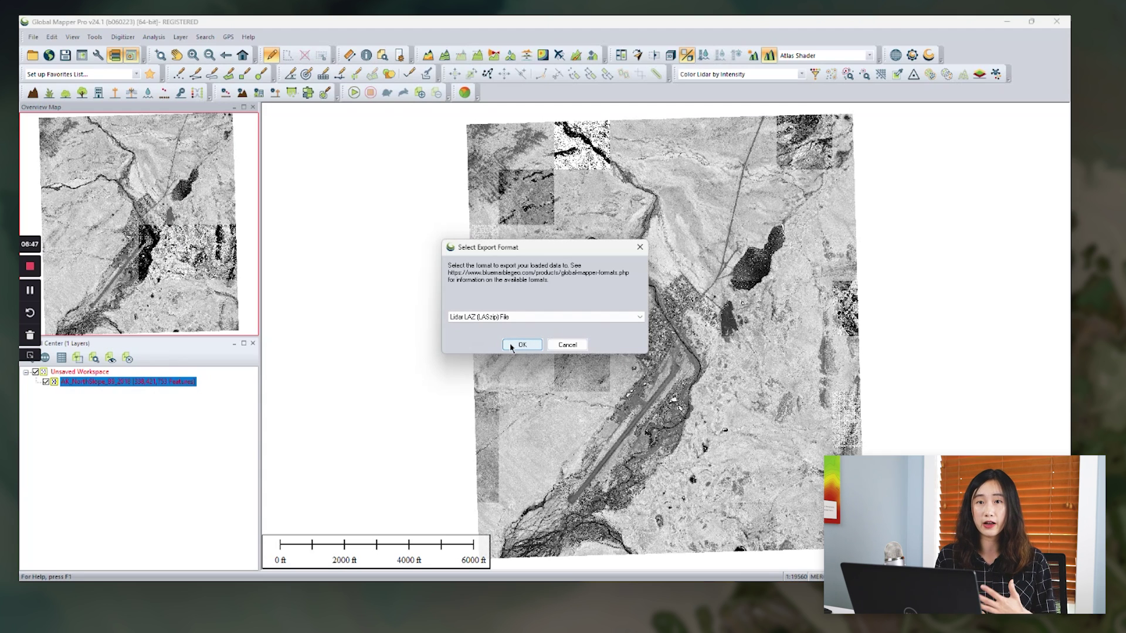
pyautogui.click(521, 345)
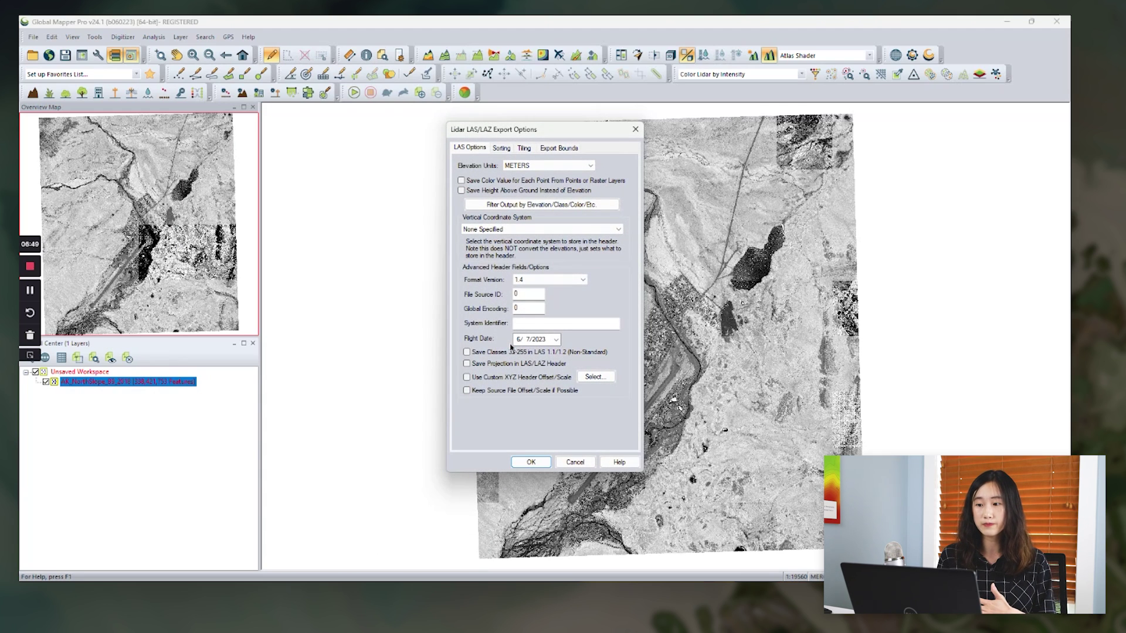
pyautogui.click(559, 149)
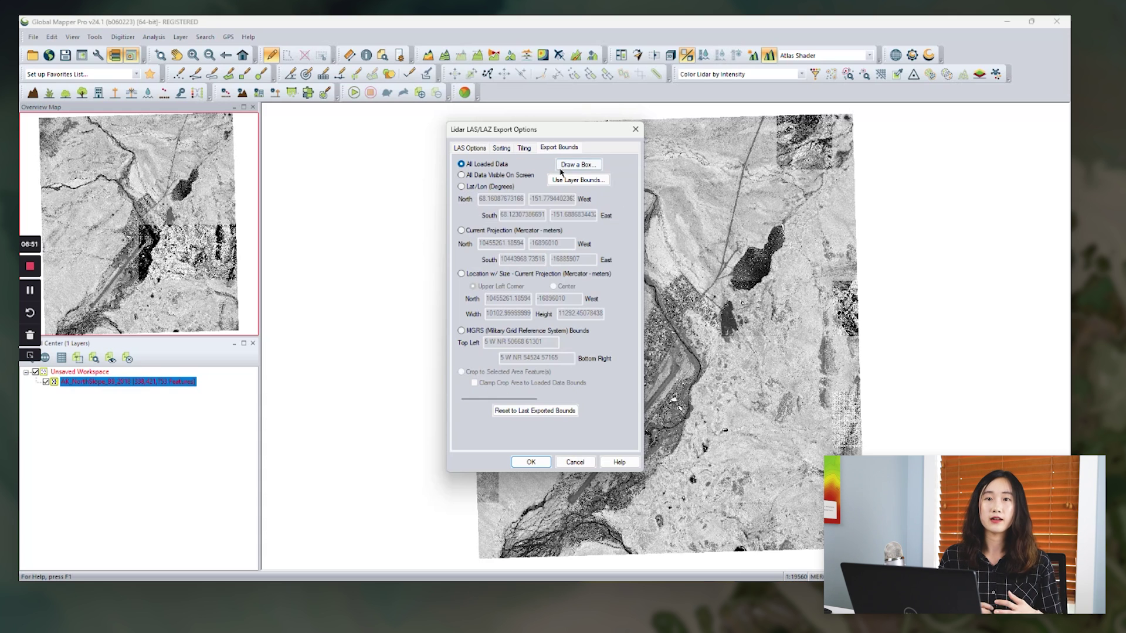
pyautogui.click(566, 166)
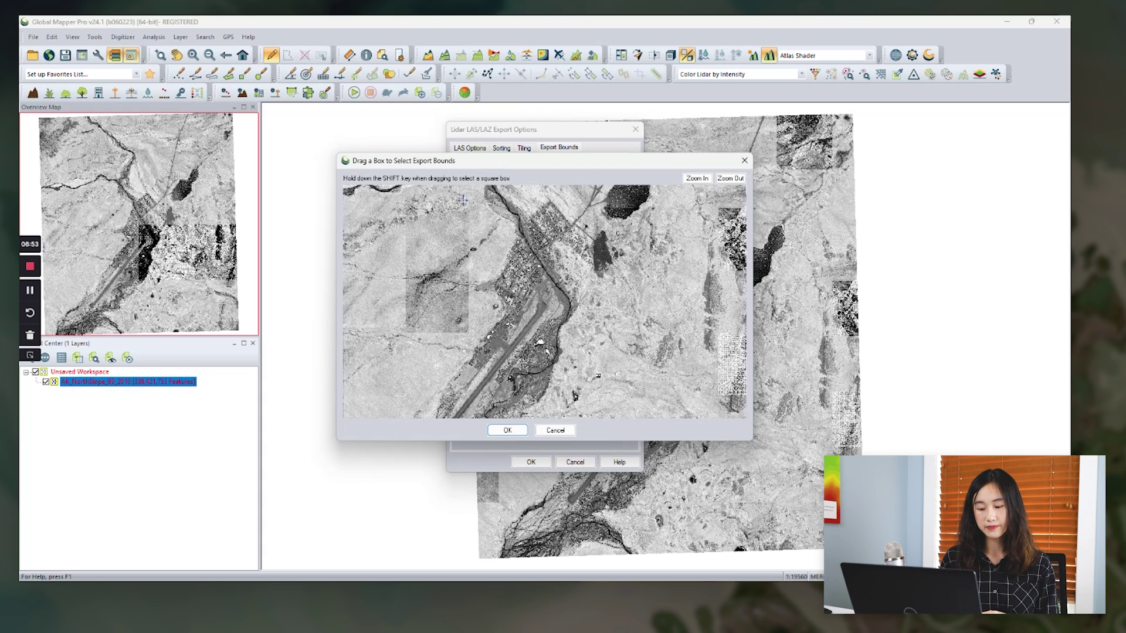
pyautogui.moveTo(462, 194); pyautogui.dragTo(639, 368)
pyautogui.click(506, 431)
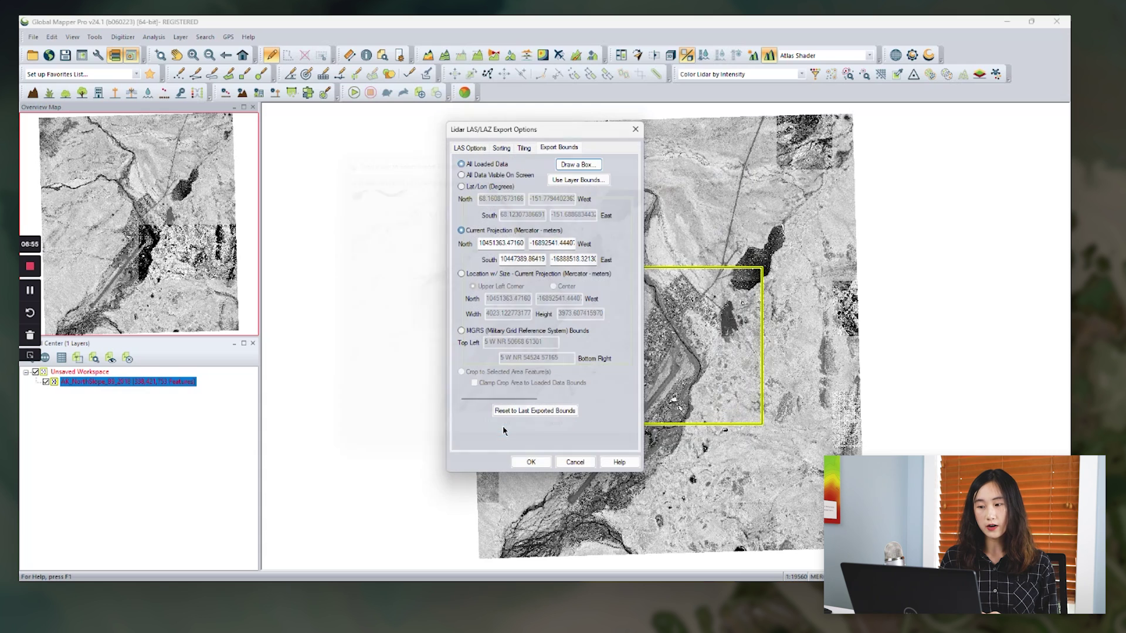
# Save the export as AK_NorthSlope_B9_2018_small_01.laz and accept downloading the extra tiles
pyautogui.click(521, 457)
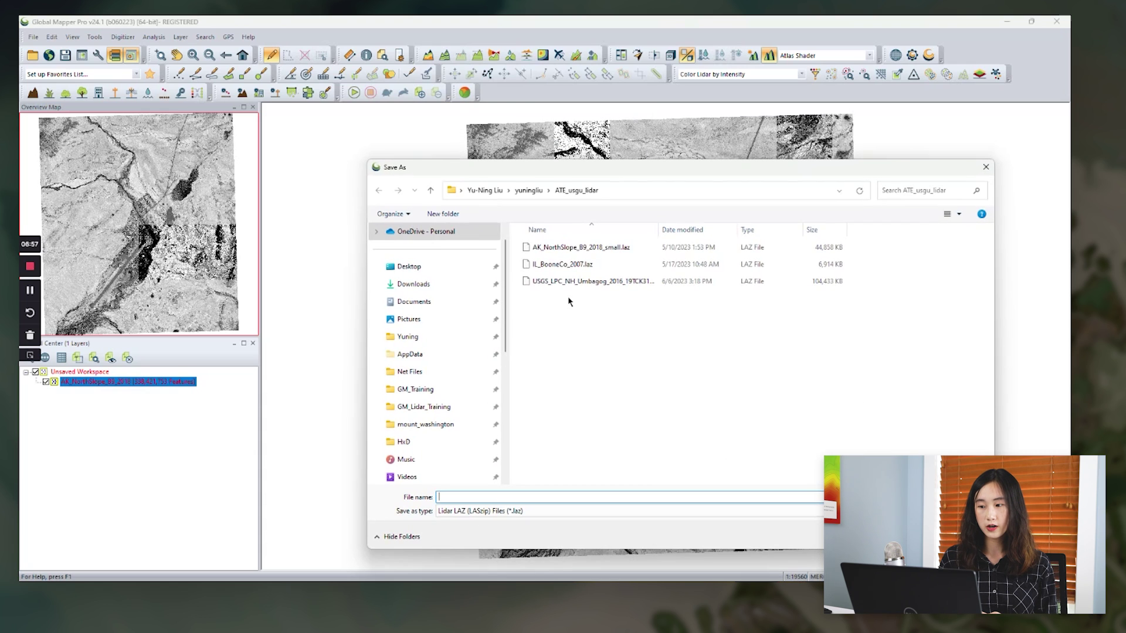
pyautogui.click(578, 247)
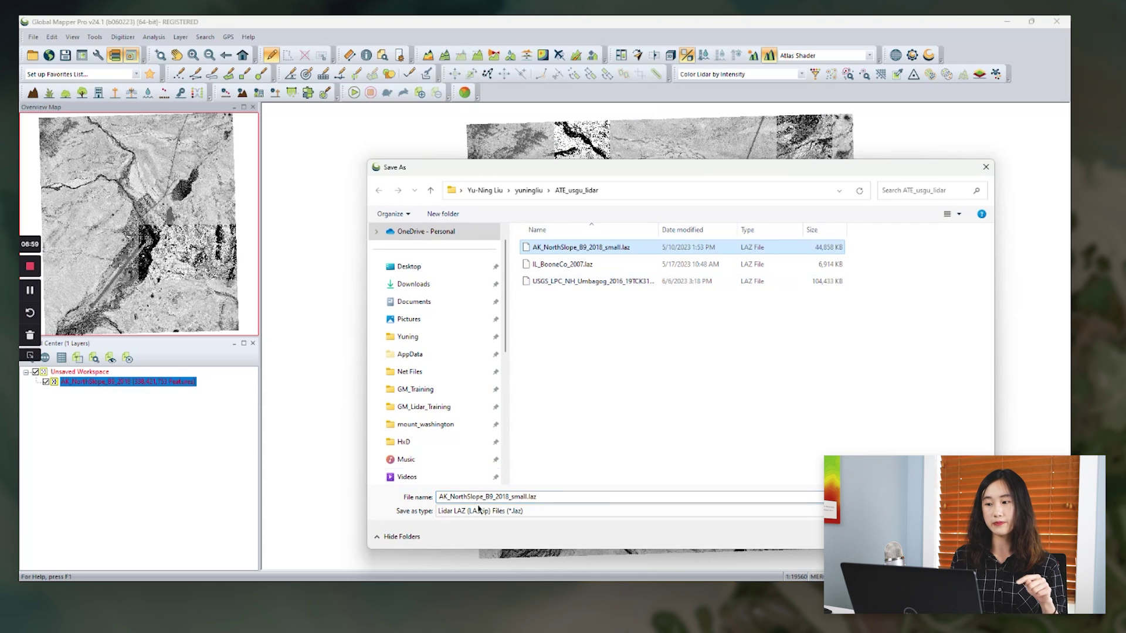
pyautogui.click(524, 497)
pyautogui.write('_01')
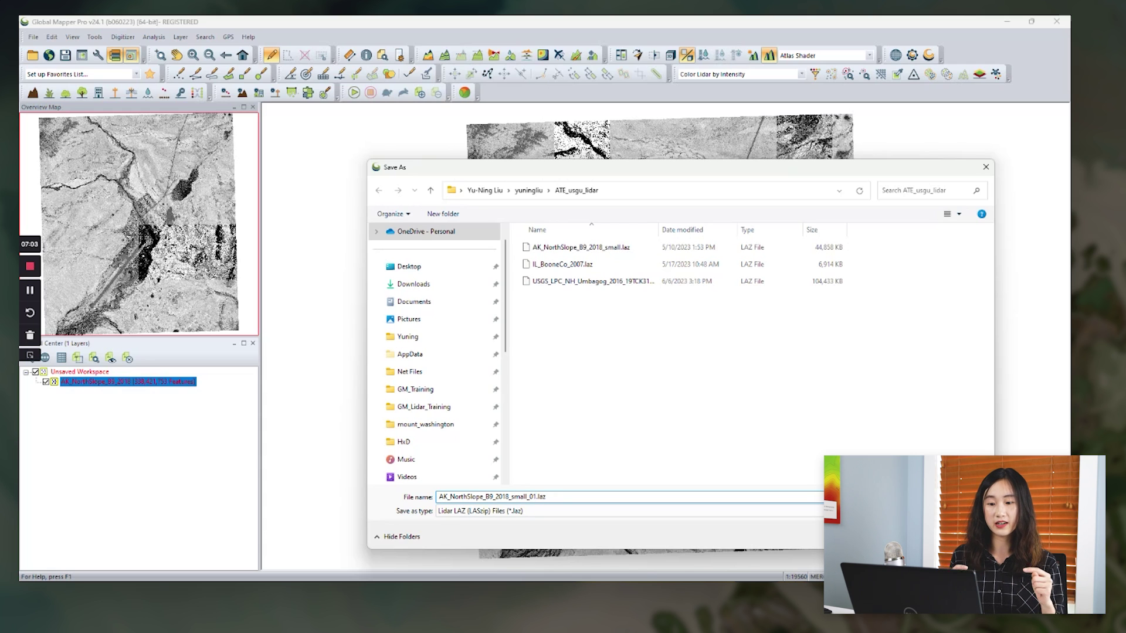
pyautogui.press('Return')
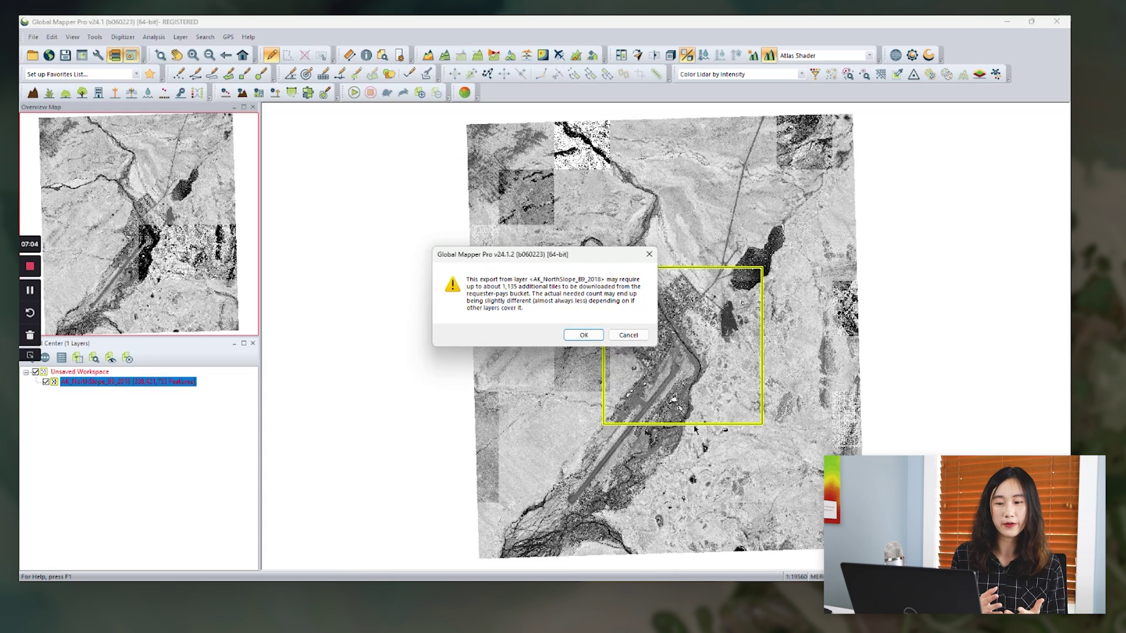
pyautogui.click(576, 336)
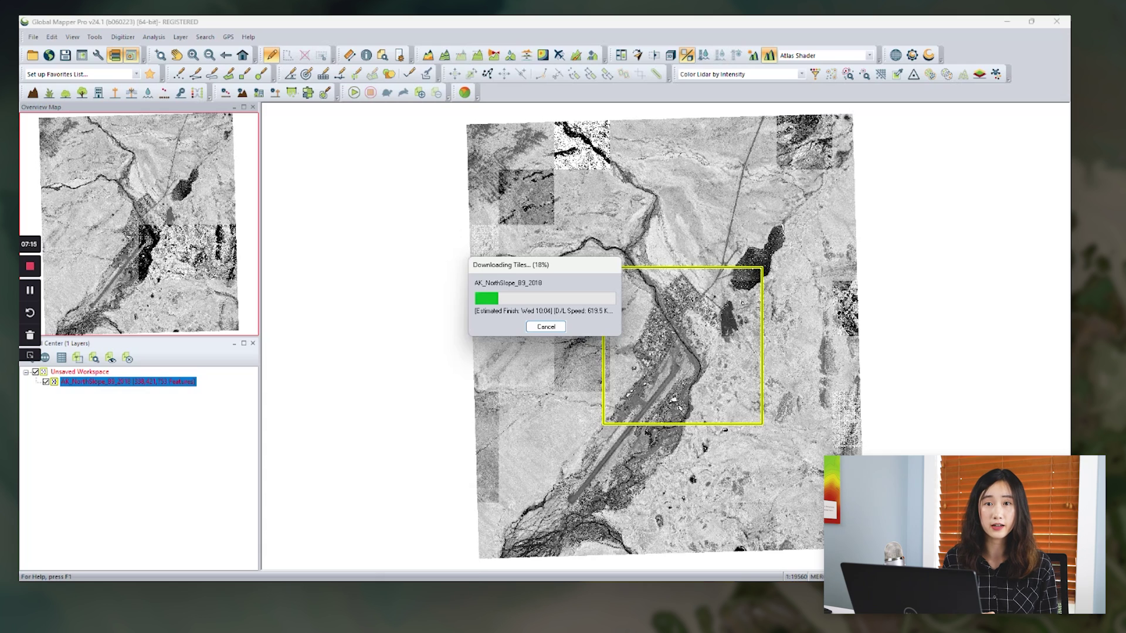
# Switch to the Global Mapper window holding the AK_NorthSlope_B9_2018.gmp workspace with classified lidar
pyautogui.click(463, 555)
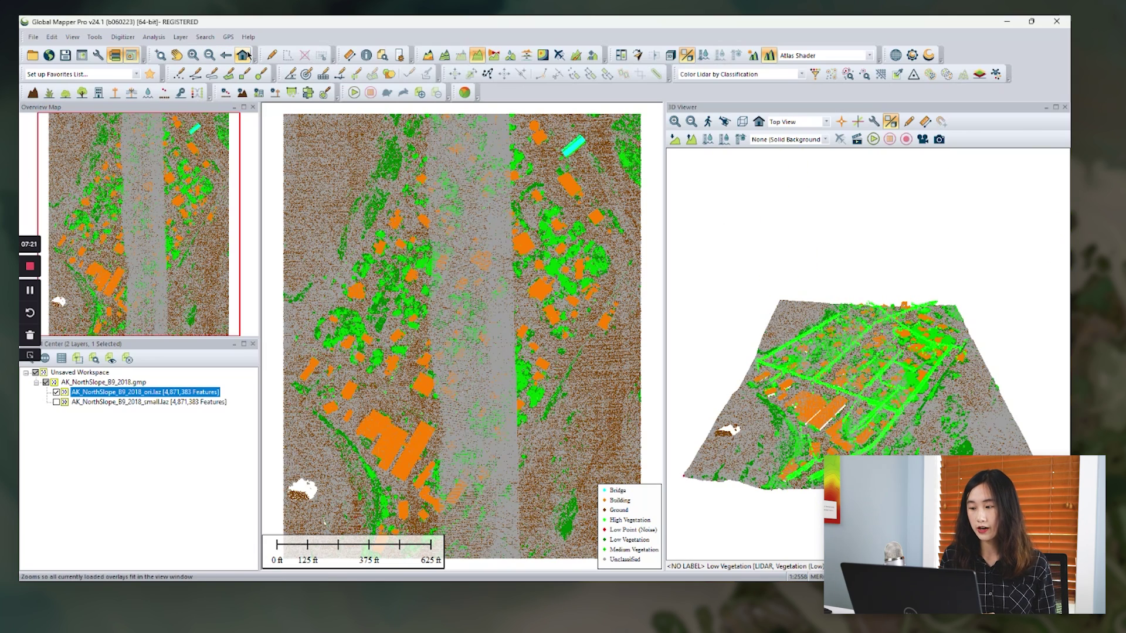
# Tilt the 3D view to a low oblique angle and open Auto-Classify Powerline and Pole Points
pyautogui.moveTo(866, 352)
pyautogui.mouseDown()
pyautogui.moveTo(842, 310)
pyautogui.moveTo(845, 352)
pyautogui.mouseUp()
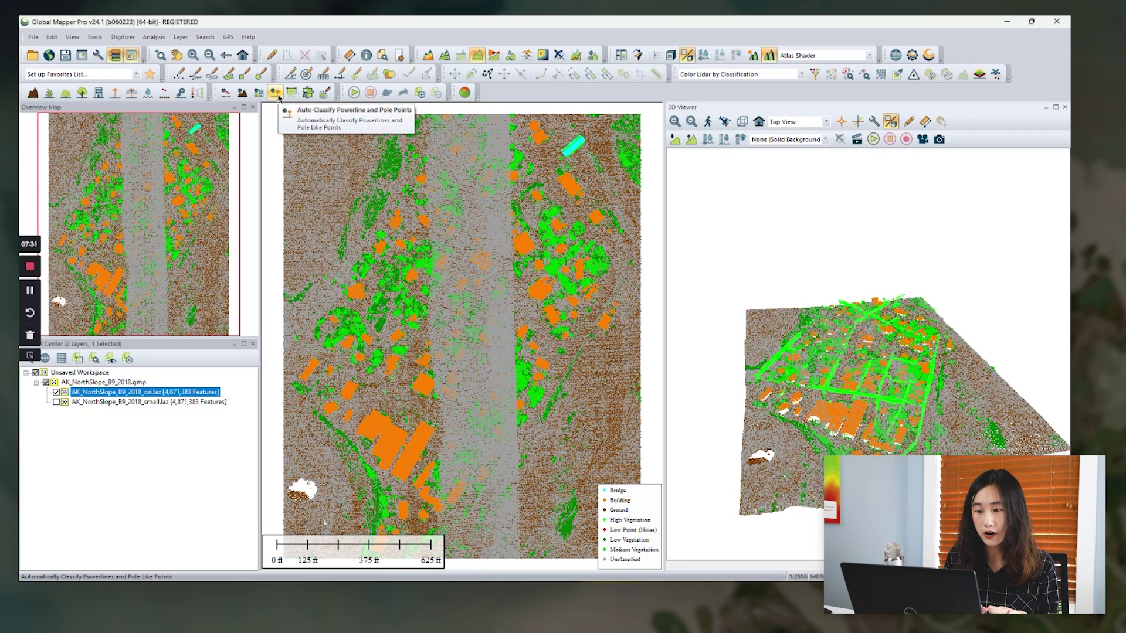
pyautogui.click(279, 96)
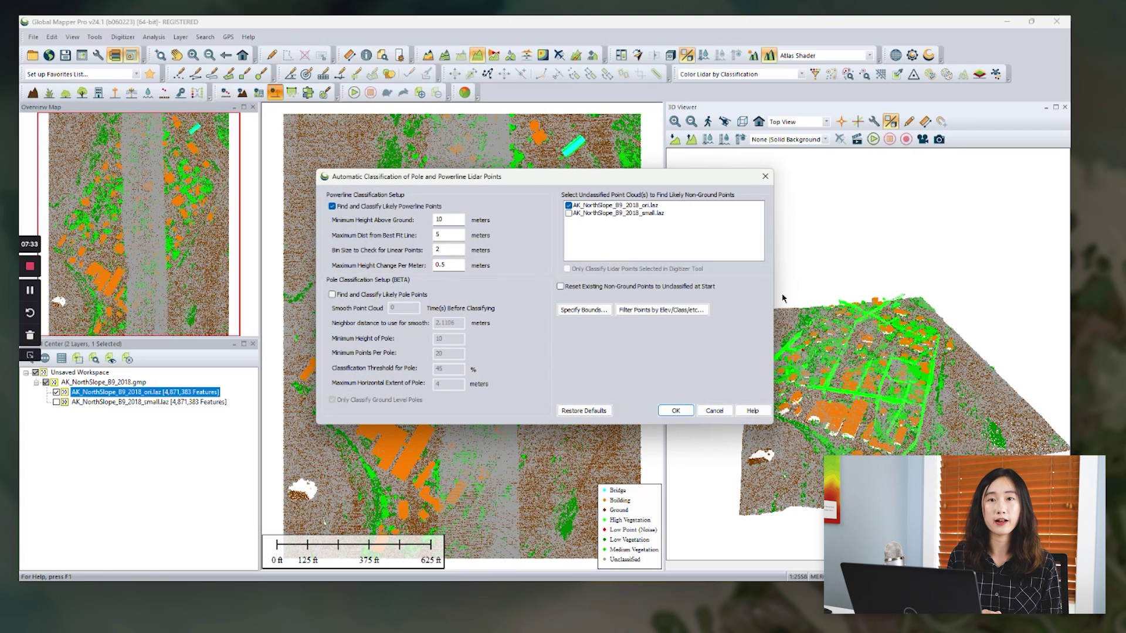
pyautogui.click(664, 414)
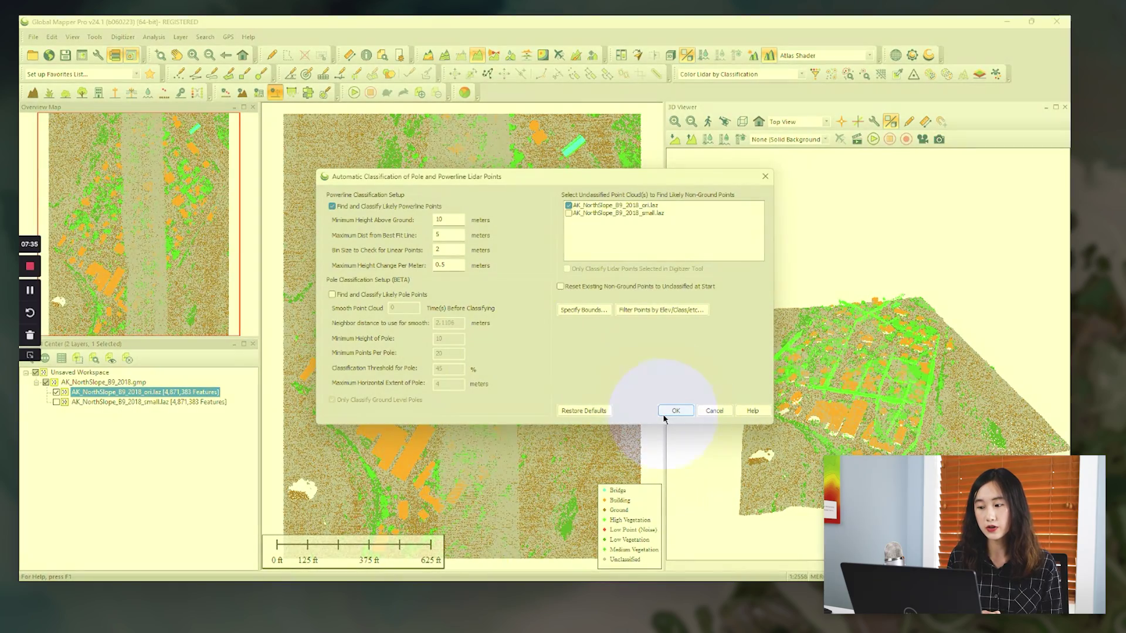
pyautogui.click(400, 182)
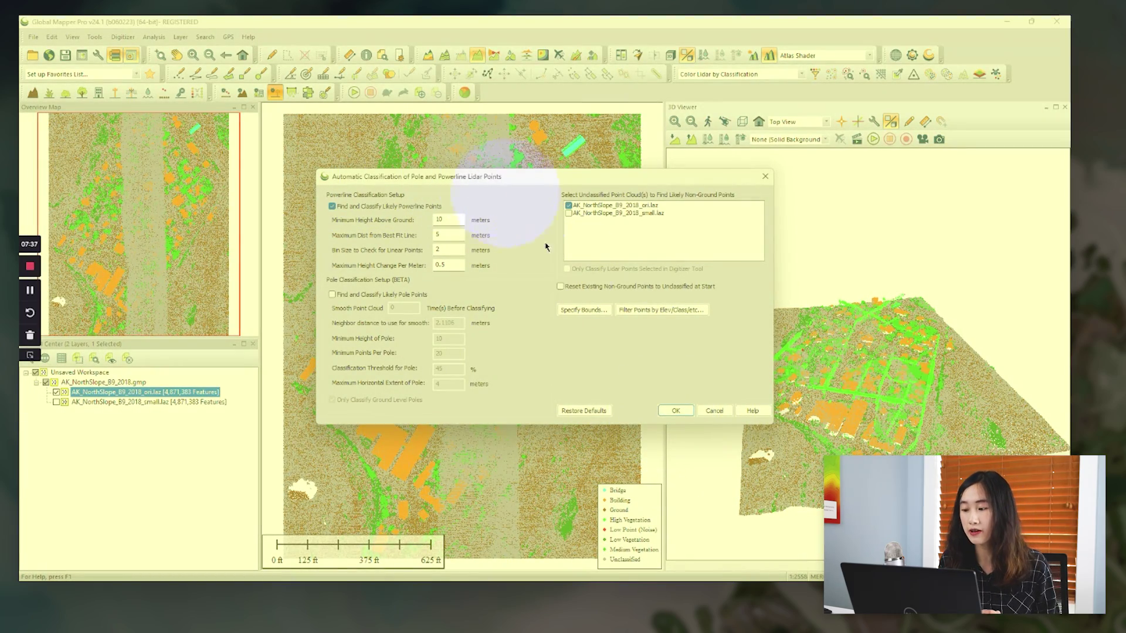
# Cancel the powerline classification settings, then hide ori.laz and show small.laz
pyautogui.click(715, 411)
pyautogui.click(56, 392)
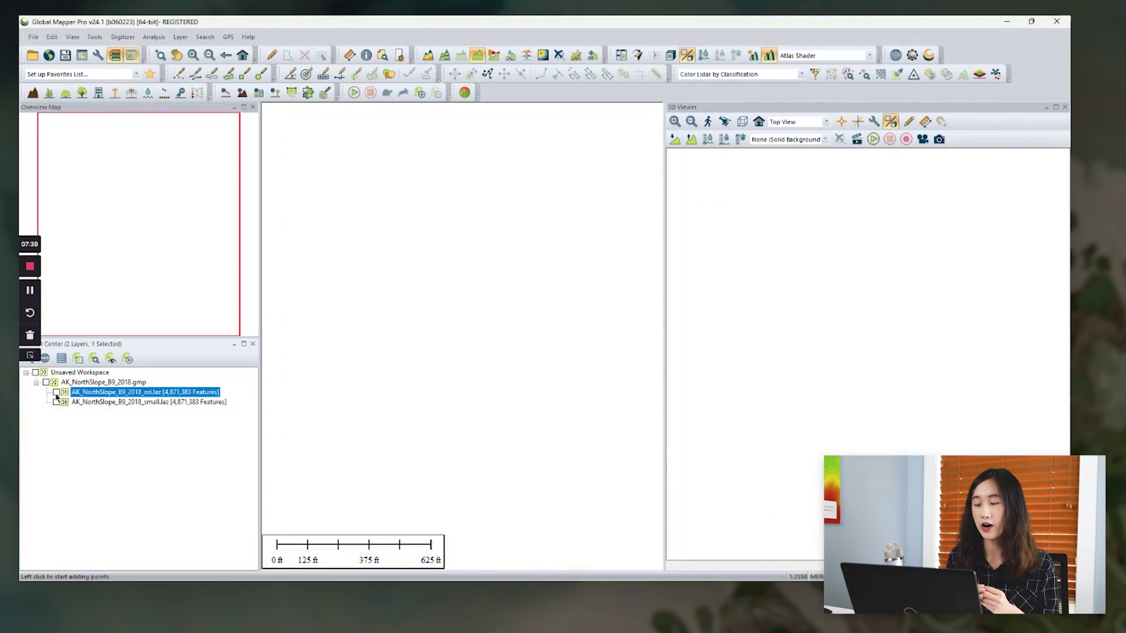
pyautogui.click(56, 402)
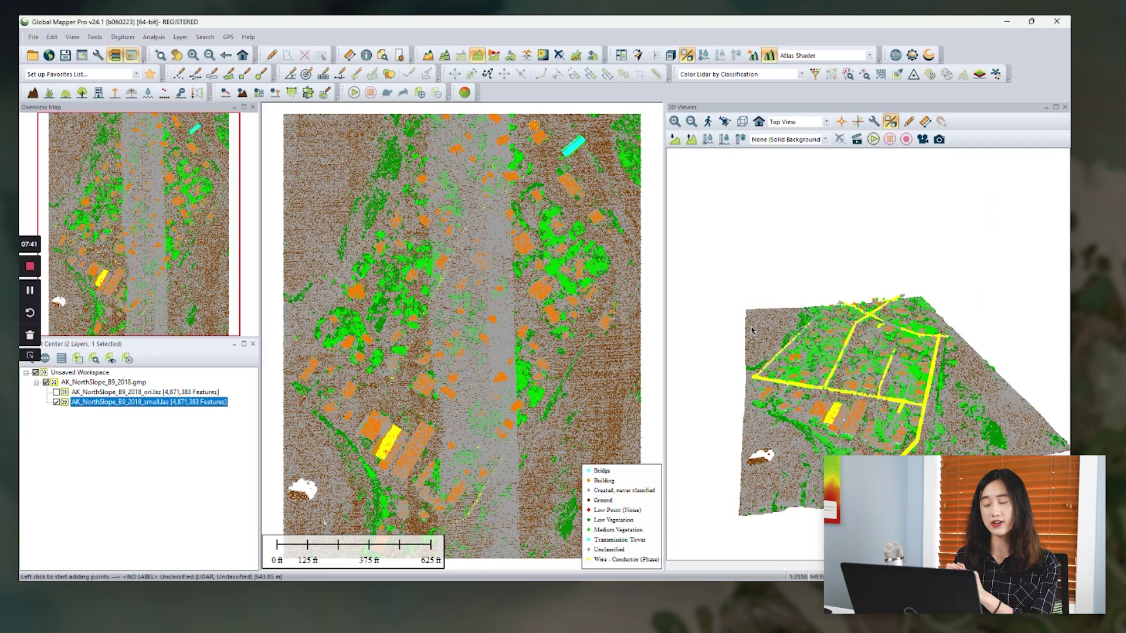
# Draw a path profile from the transmission tower across the wires and dock it full-width along the bottom
pyautogui.moveTo(947, 420); pyautogui.dragTo(898, 218)
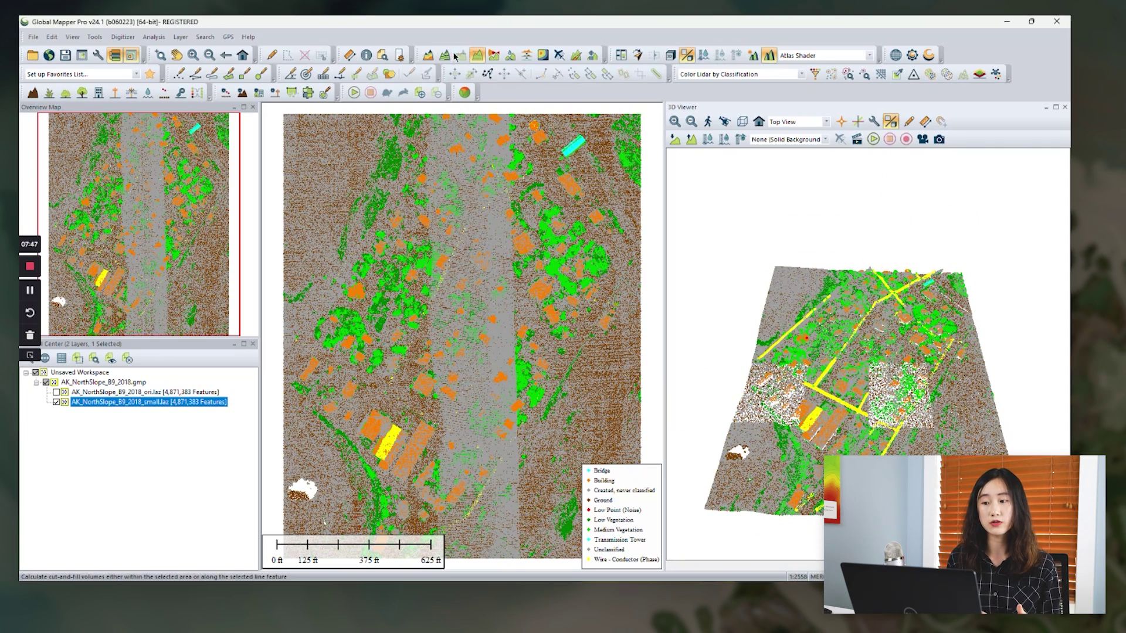
pyautogui.click(579, 141)
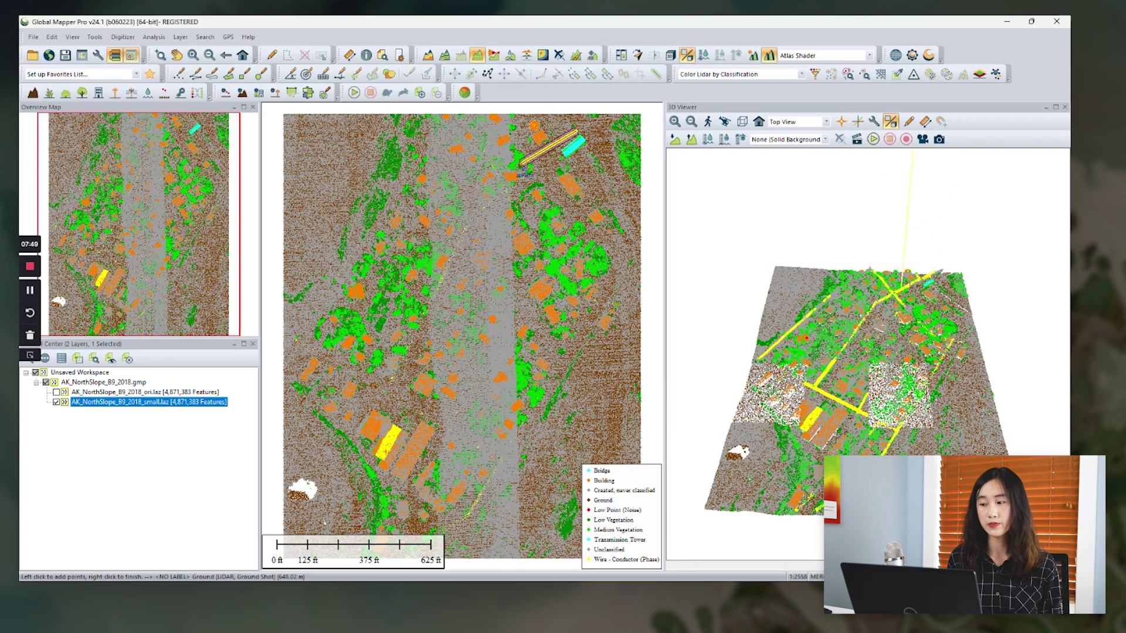
pyautogui.rightClick(527, 173)
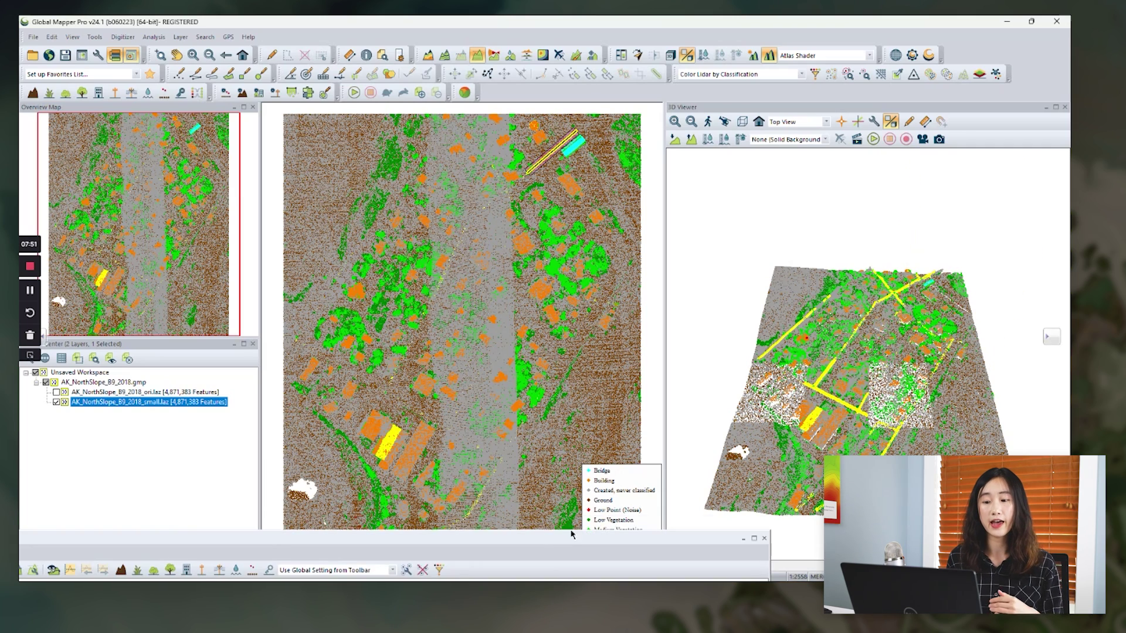
pyautogui.moveTo(587, 539); pyautogui.dragTo(541, 552)
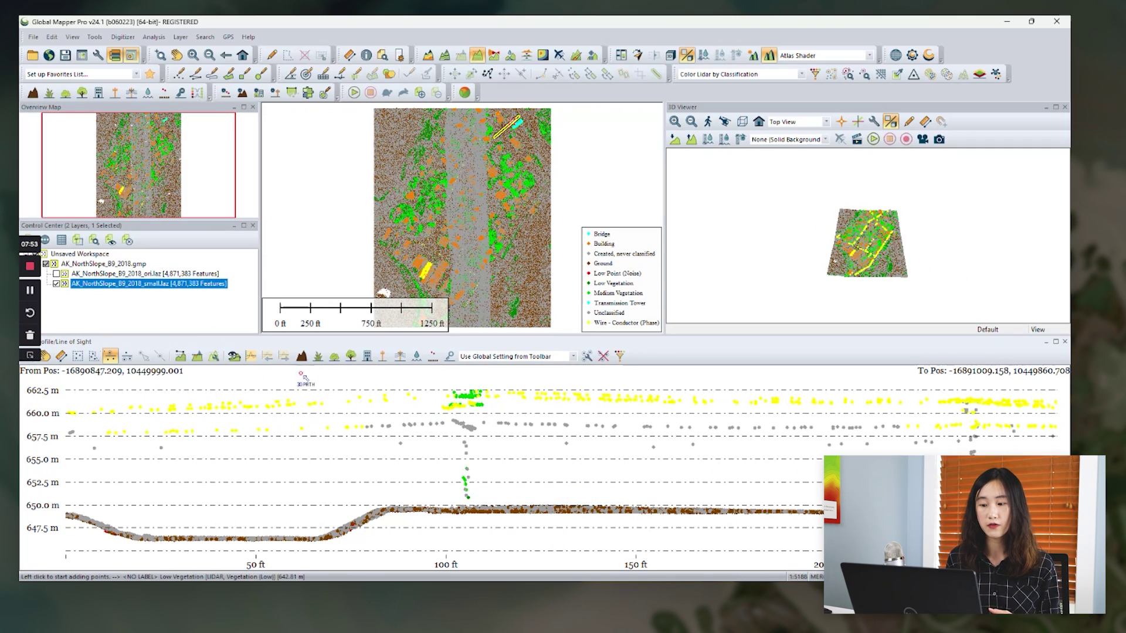
# Box-select the wire points above the ground and reclassify the 611 points as Wire - Conductor
pyautogui.moveTo(366, 435)
pyautogui.mouseDown()
pyautogui.moveTo(674, 464)
pyautogui.moveTo(1055, 451)
pyautogui.mouseUp()
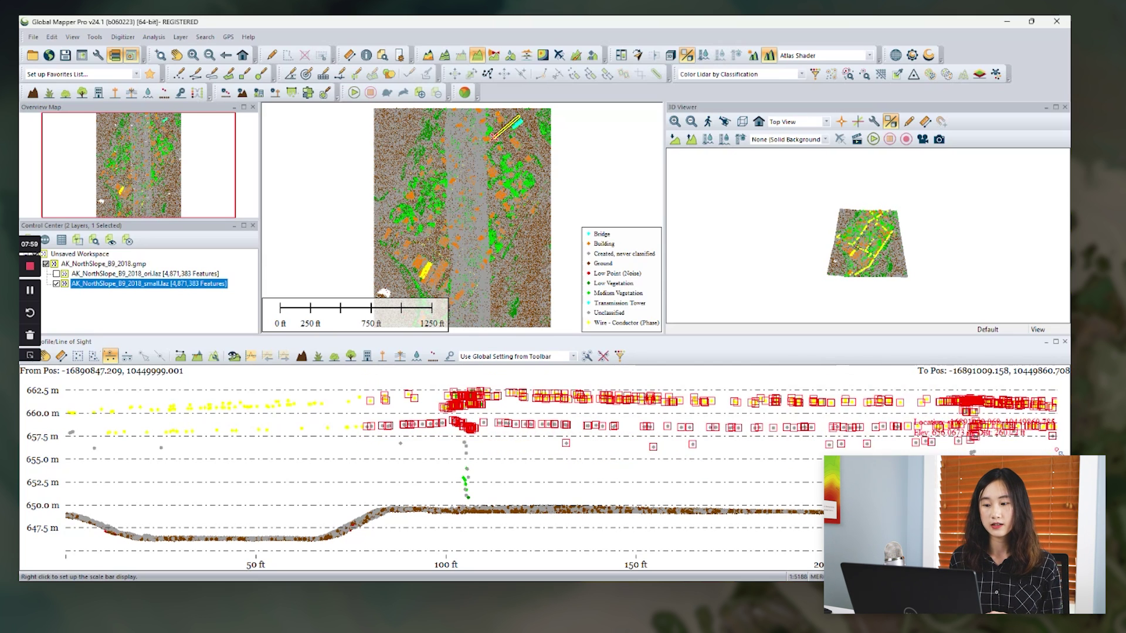
pyautogui.click(400, 356)
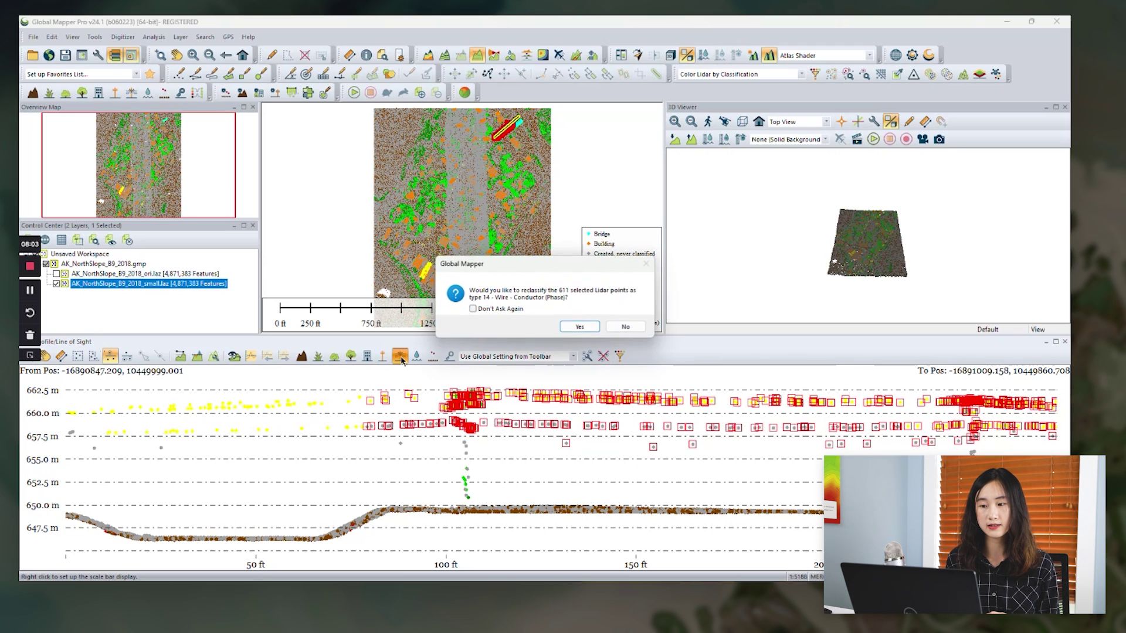
pyautogui.click(578, 327)
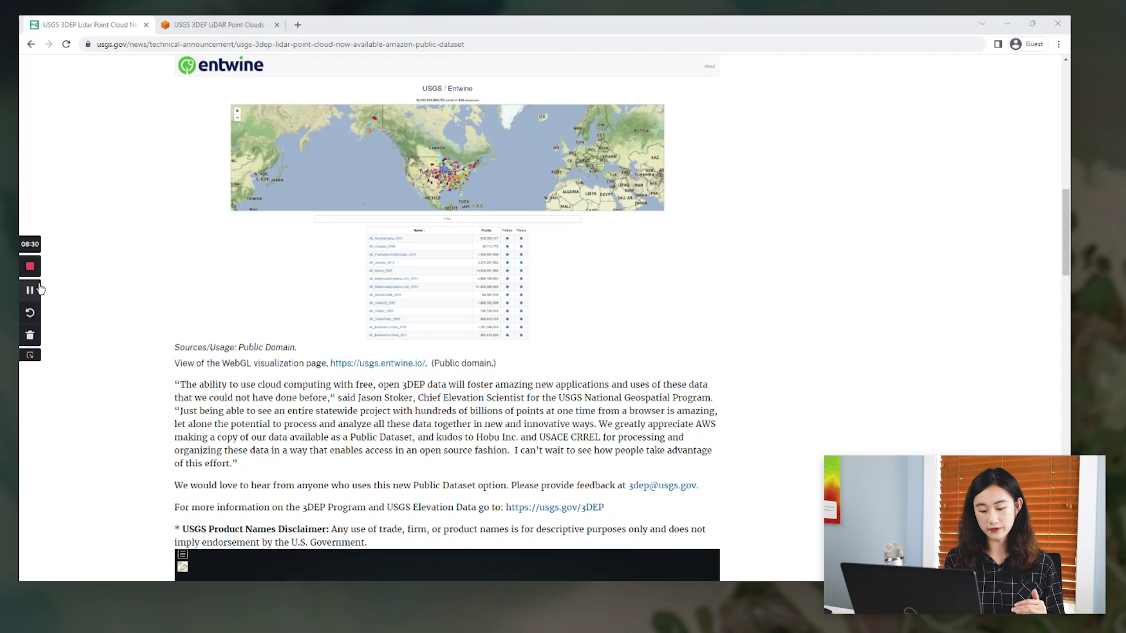
# Bring the other Global Mapper Pro window forward and open its online data sources list
pyautogui.moveTo(610, 587)
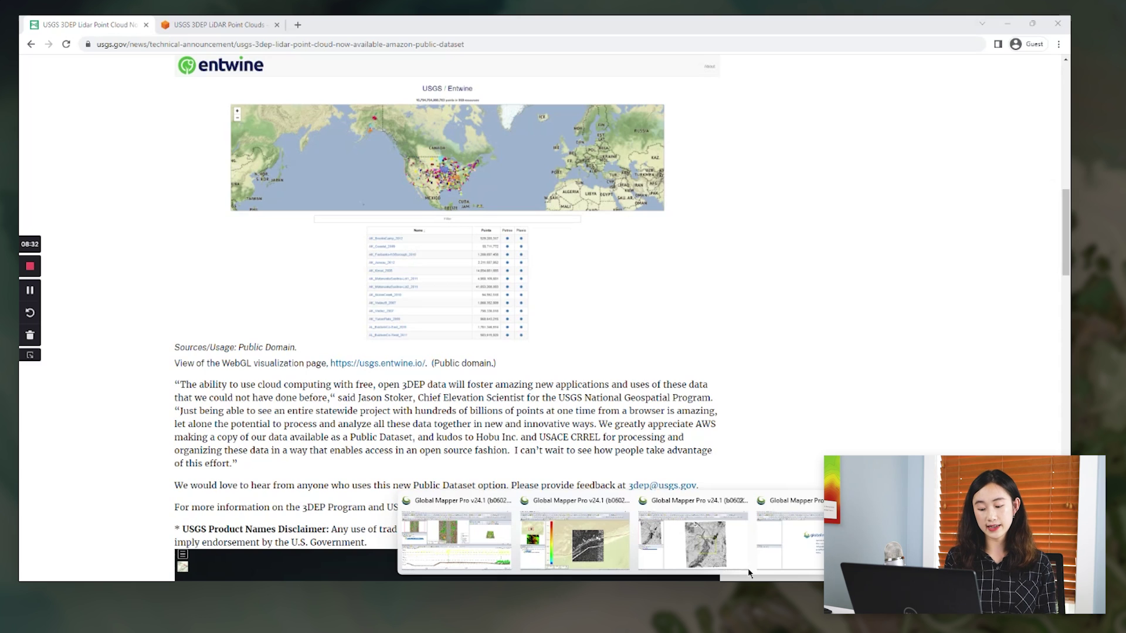
pyautogui.click(813, 549)
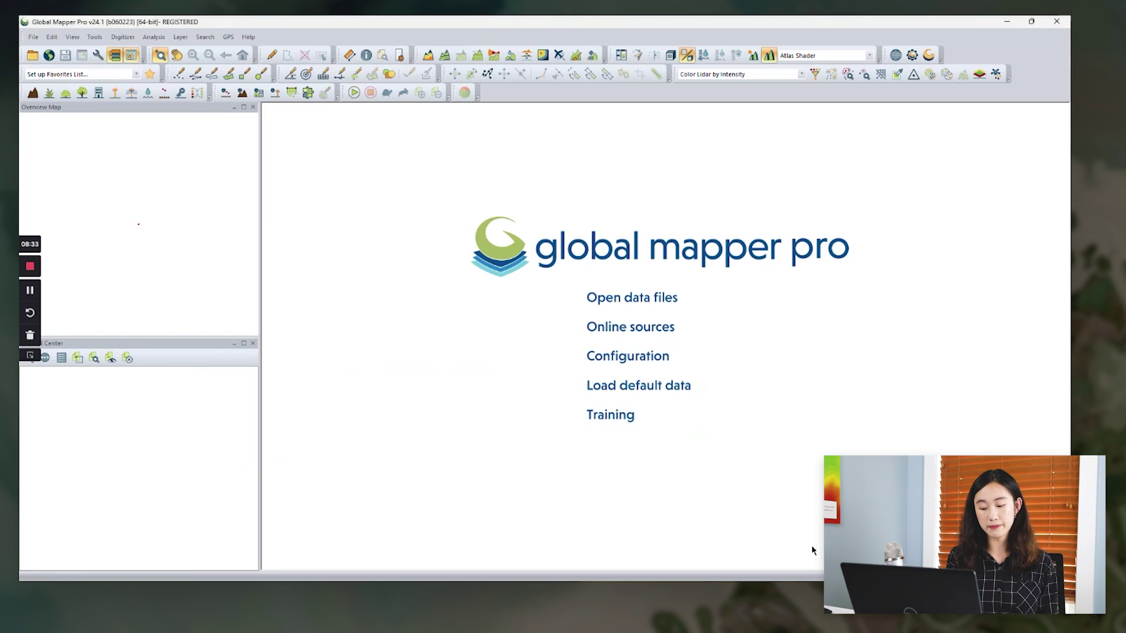
pyautogui.click(51, 57)
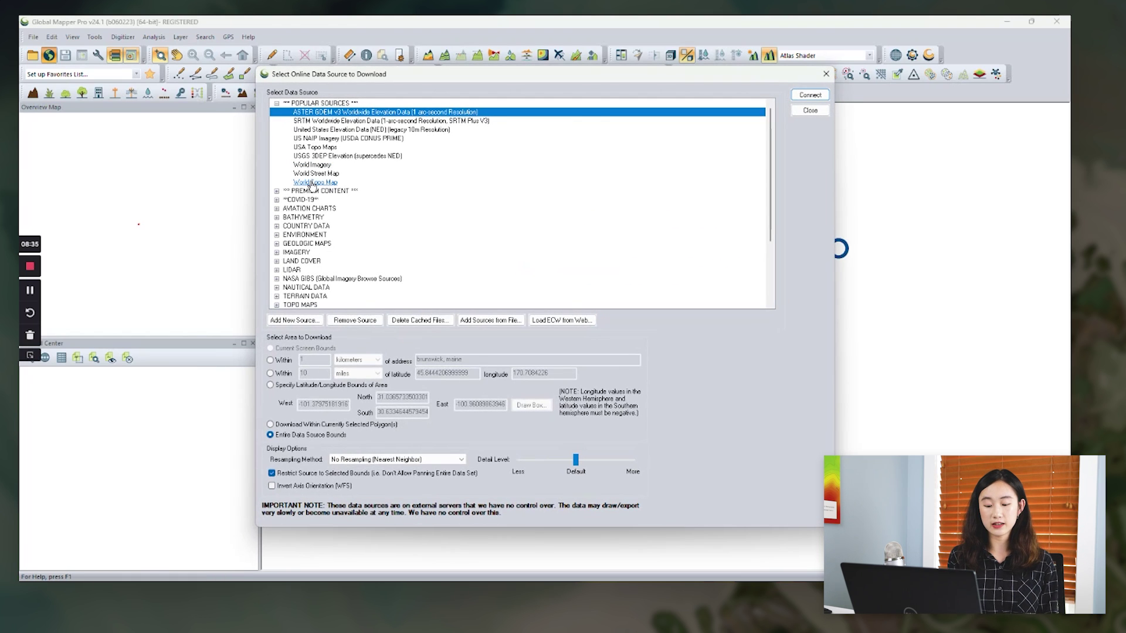
# Add a new online data source of type EPT (Entwine) Lidar Tiles
pyautogui.click(292, 321)
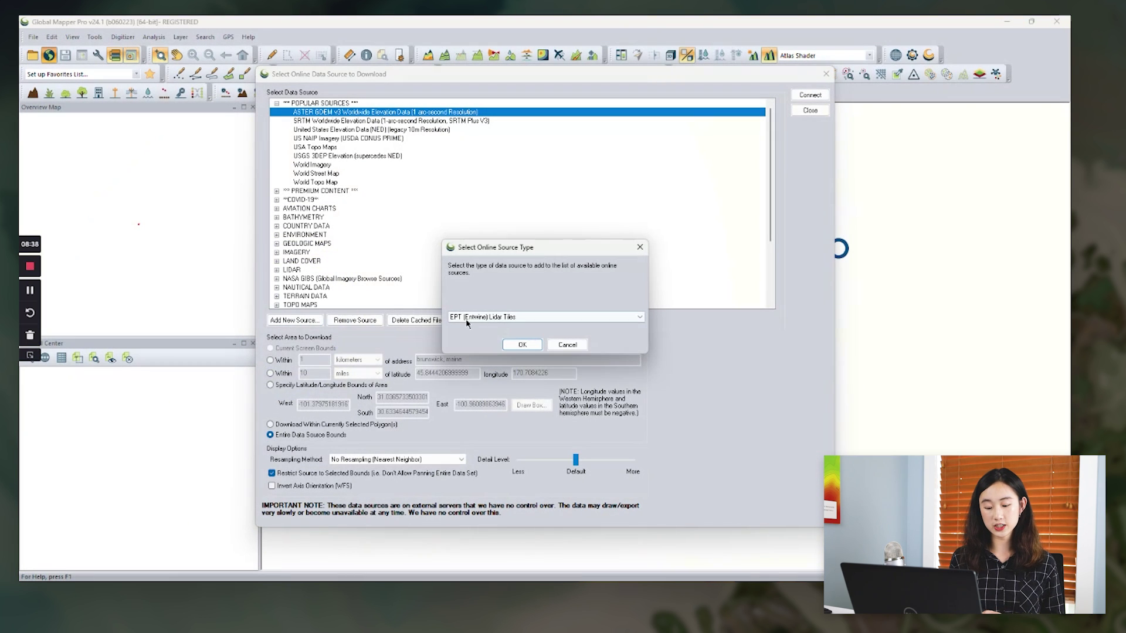
pyautogui.click(468, 320)
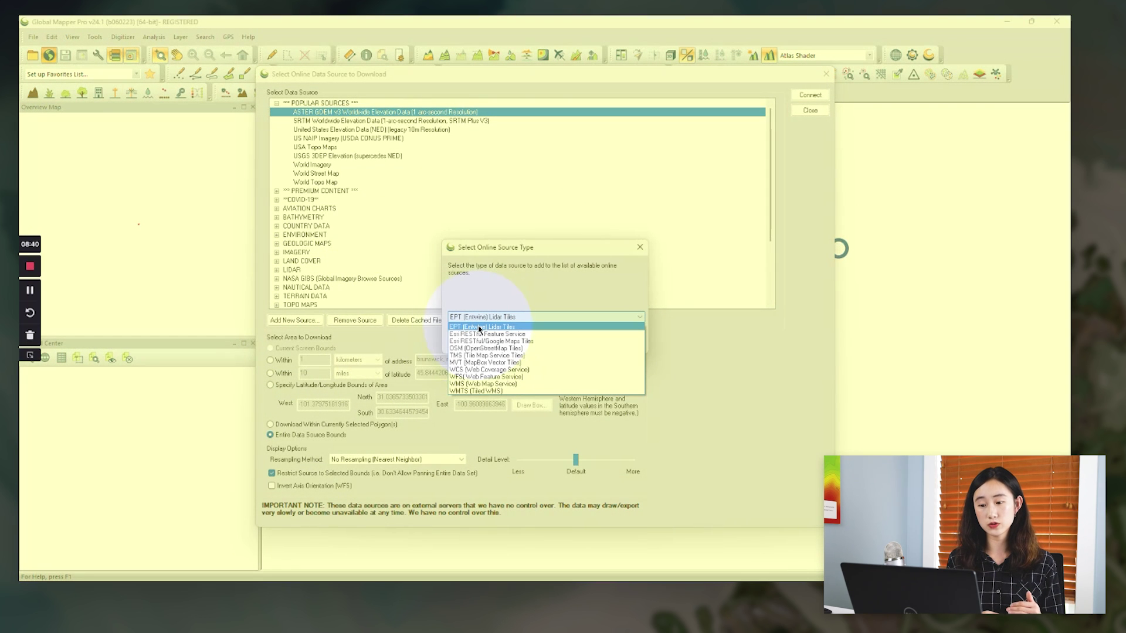
pyautogui.click(480, 327)
pyautogui.click(519, 345)
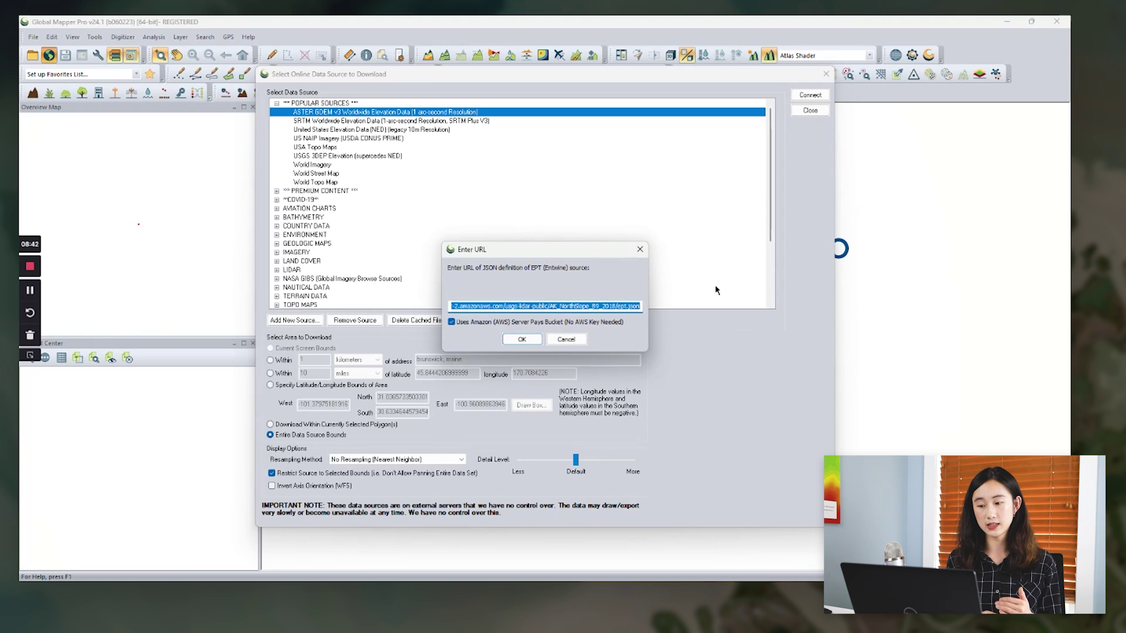
# Erase the prefilled EPT URL so the field is empty, then return to Chrome
pyautogui.click(561, 304)
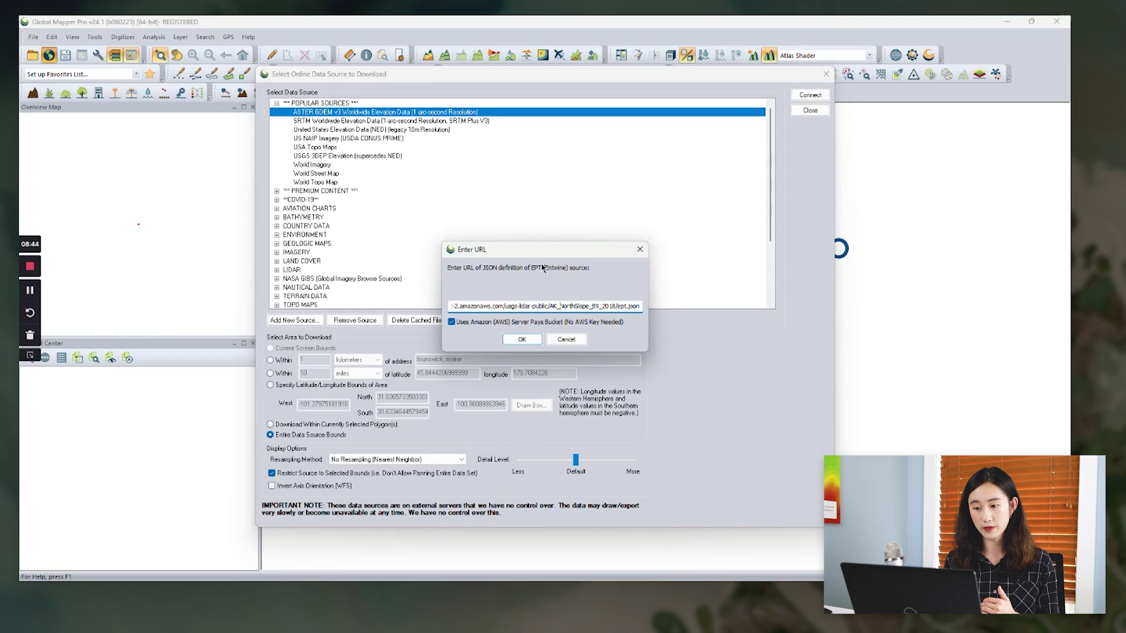
pyautogui.press('BackSpace')
pyautogui.doubleClick(612, 307)
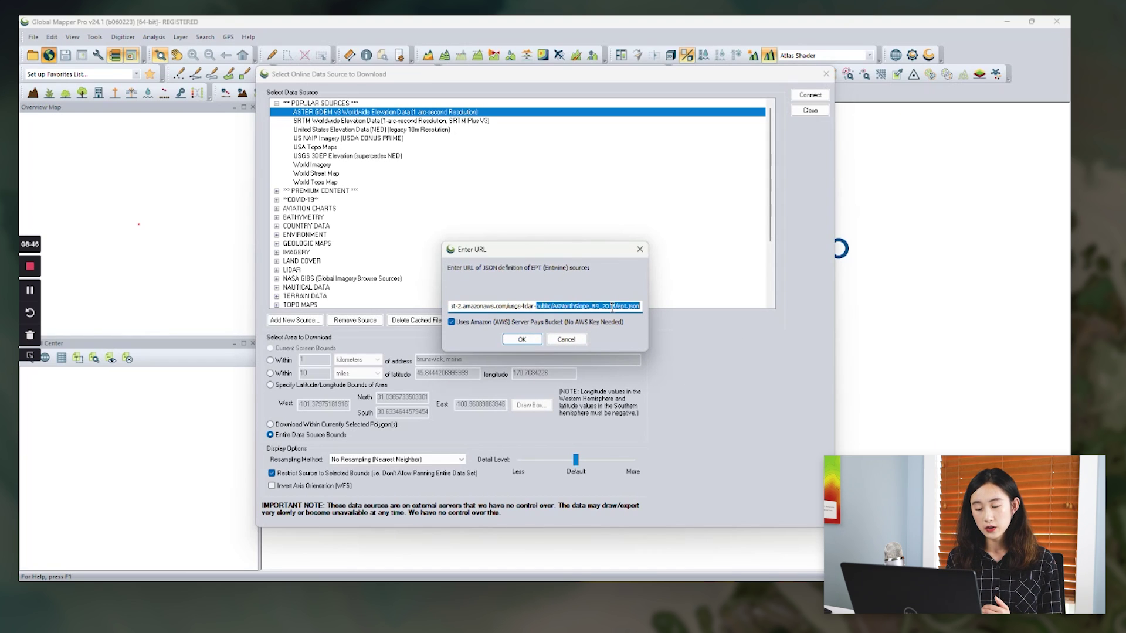
pyautogui.press('BackSpace')
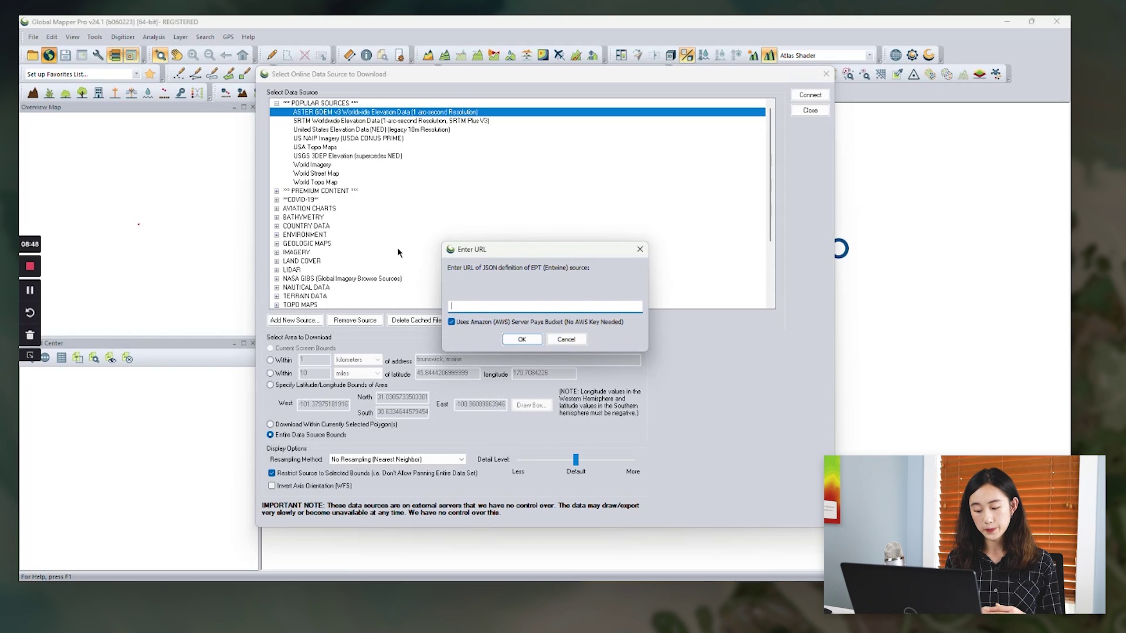
pyautogui.click(610, 537)
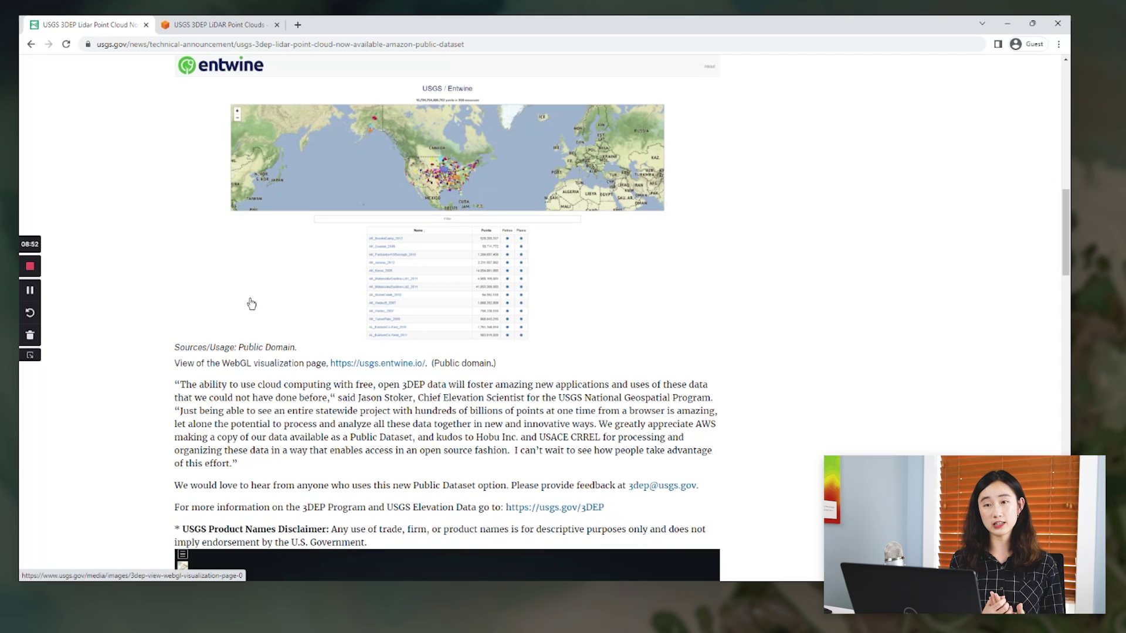
# Open the Entwine viewer in a new tab and locate the AK_NorthSlope_B9_2018 dataset row
pyautogui.rightClick(352, 369)
pyautogui.click(388, 374)
pyautogui.click(352, 24)
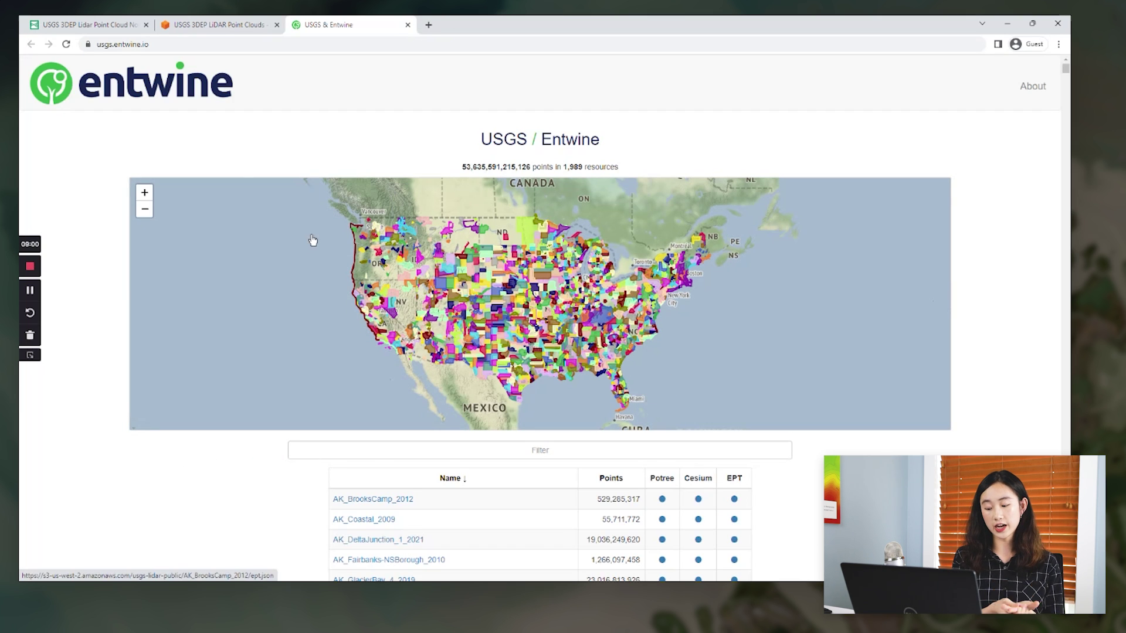
pyautogui.moveTo(310, 220); pyautogui.dragTo(397, 293)
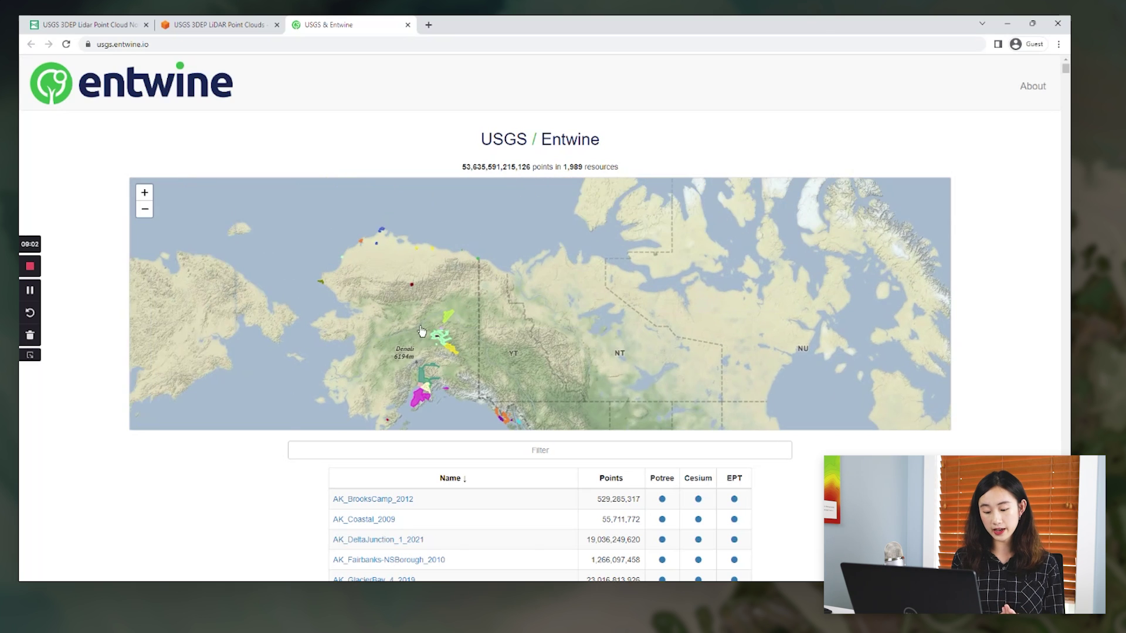
pyautogui.scroll(5, 393, 282)
pyautogui.click(418, 269)
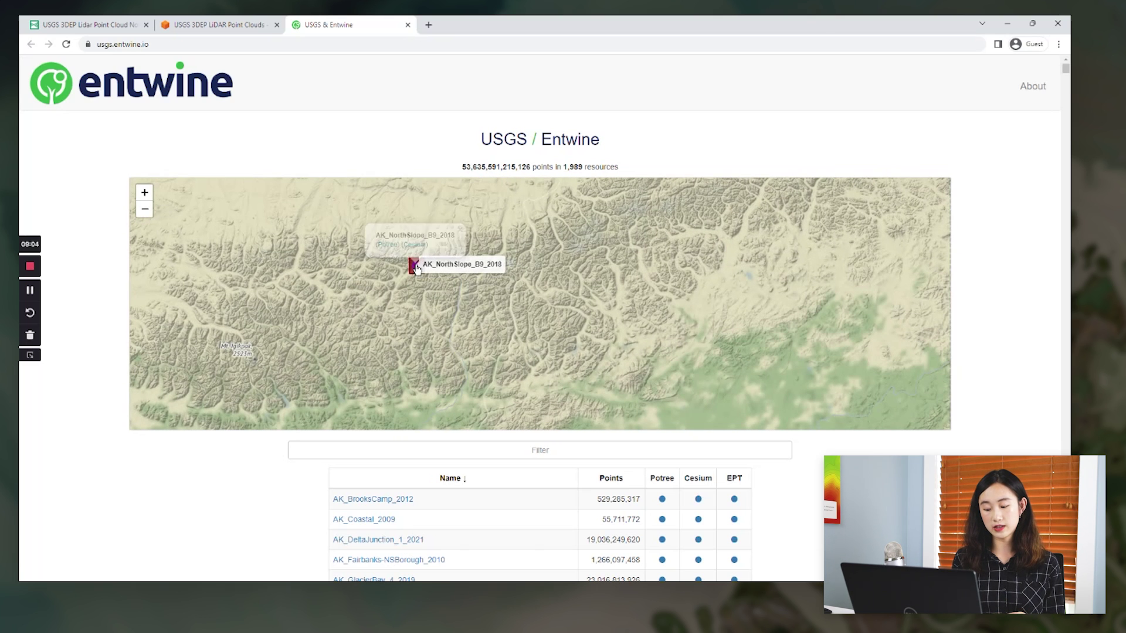
pyautogui.doubleClick(416, 235)
pyautogui.hotkey('ctrl', 'f')
pyautogui.press('Return')
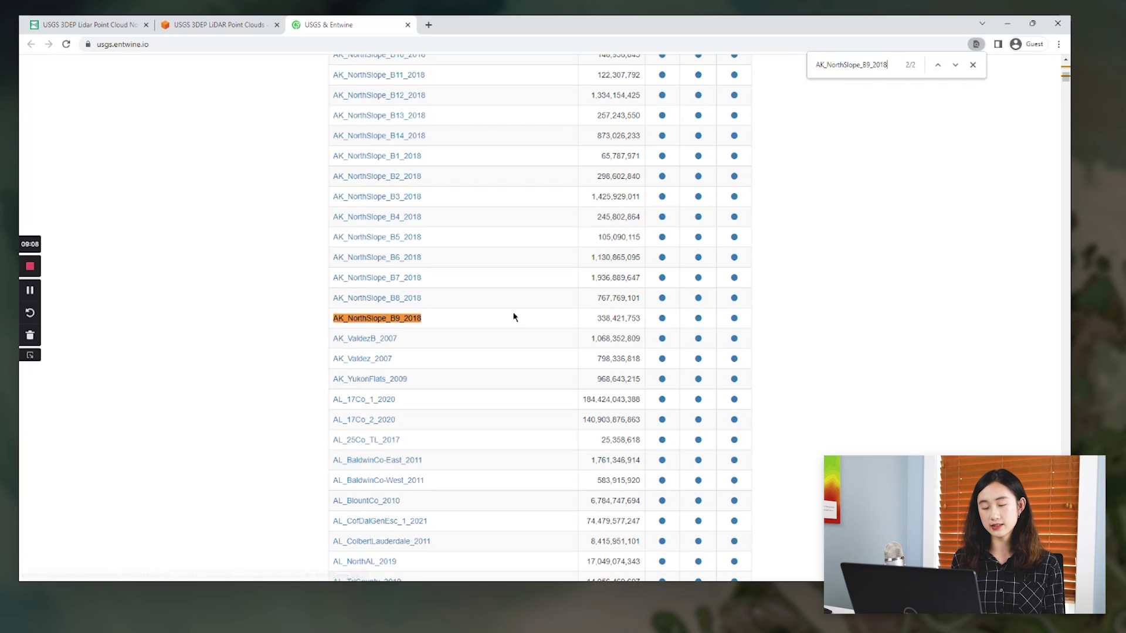
# Open the dataset's ept.json in a new tab and copy its URL
pyautogui.rightClick(737, 321)
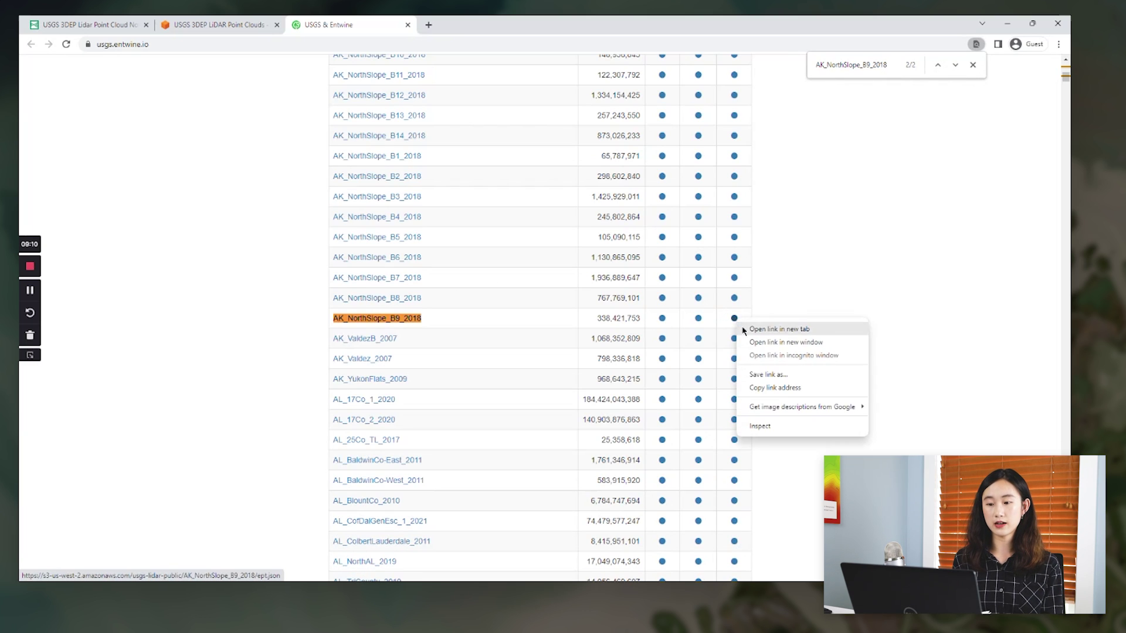
pyautogui.click(779, 329)
pyautogui.click(498, 23)
pyautogui.click(399, 45)
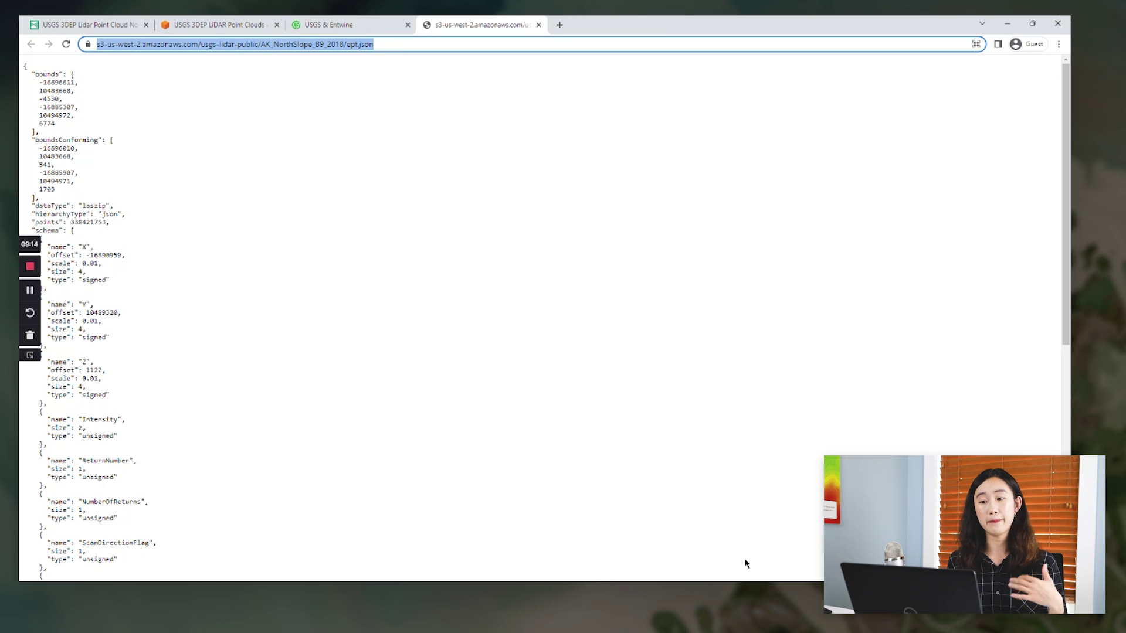
pyautogui.rightClick(369, 45)
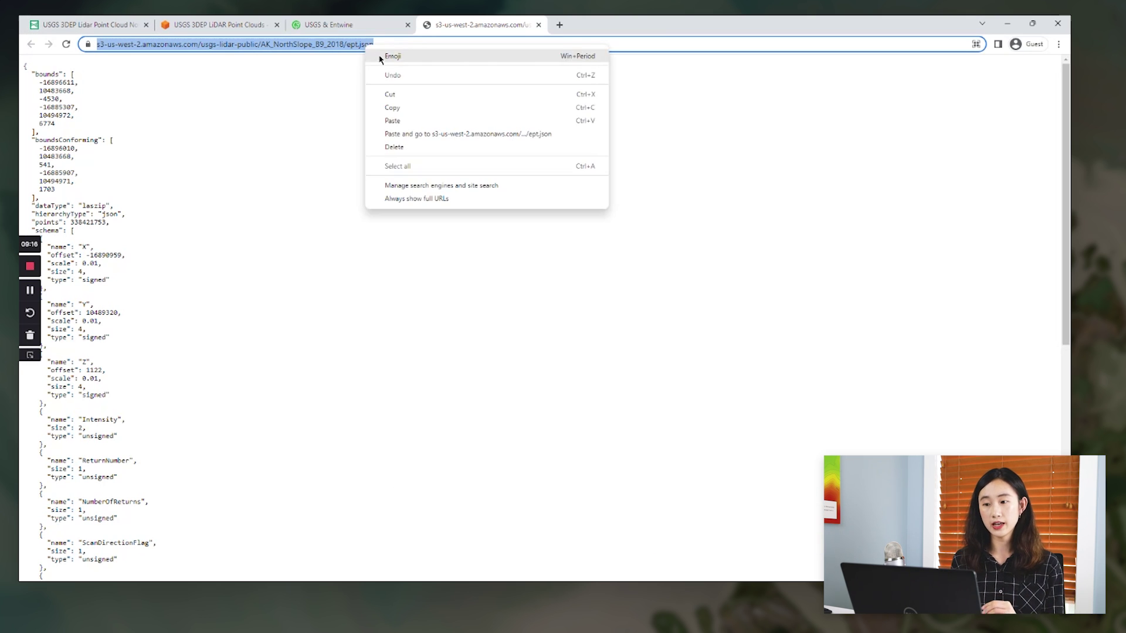
pyautogui.click(387, 108)
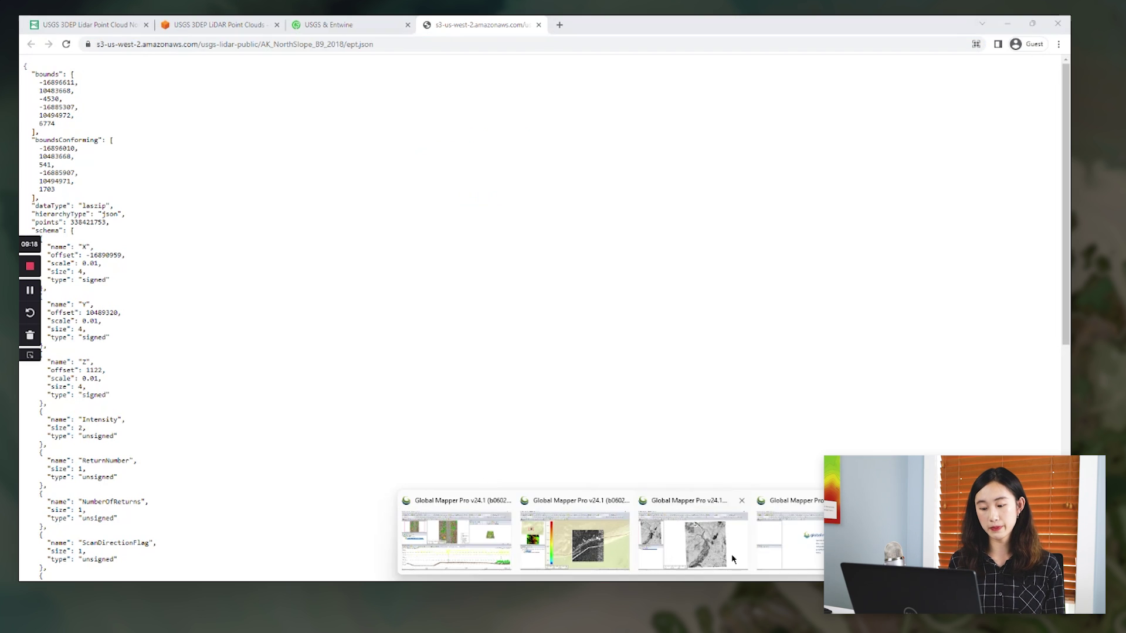
pyautogui.click(775, 542)
# Paste the copied ept.json URL into Global Mapper's EPT URL prompt and confirm
pyautogui.click(514, 303)
pyautogui.rightClick(506, 305)
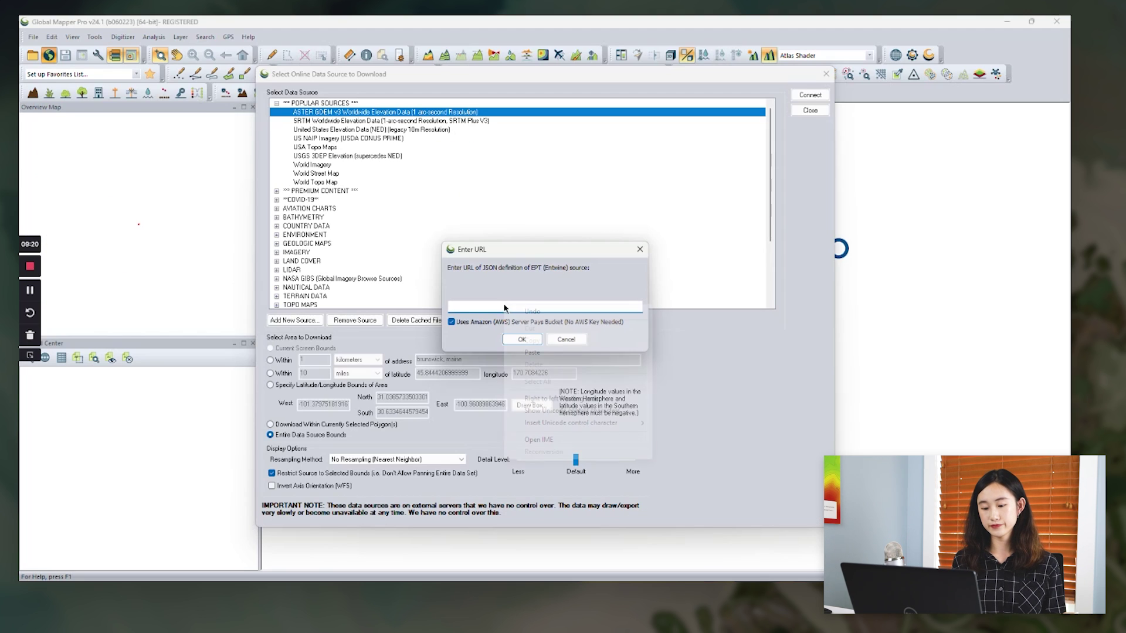
pyautogui.click(536, 354)
pyautogui.click(528, 344)
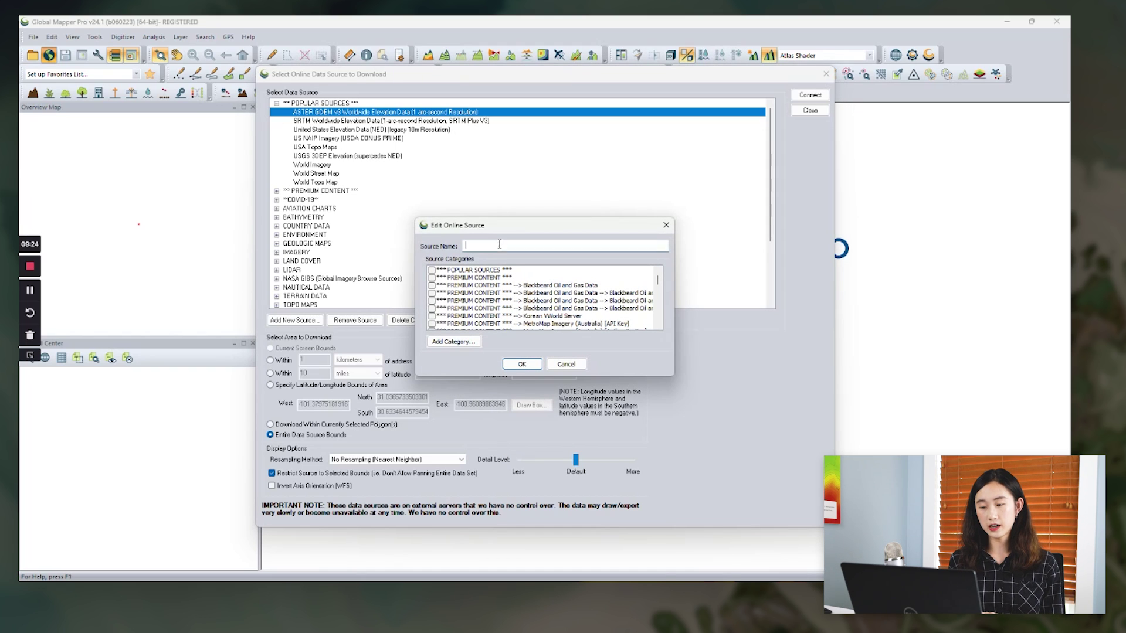
# Name the source AK_NorthSlope_B9_2018, taken from the URL, save it and connect
pyautogui.click(610, 537)
pyautogui.click(322, 44)
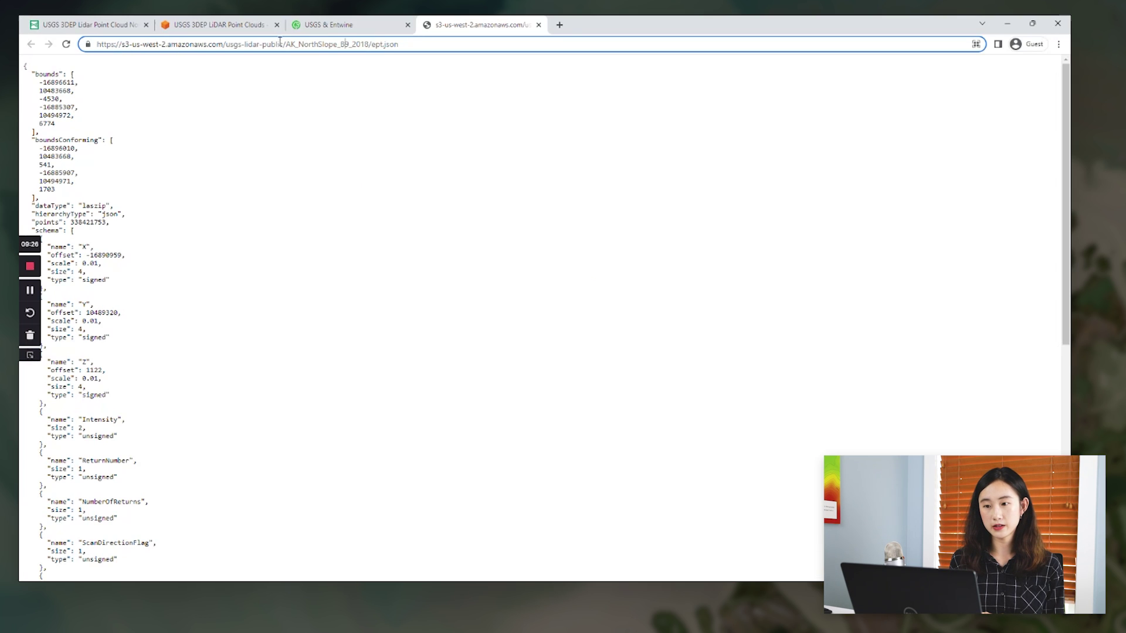
pyautogui.moveTo(286, 44); pyautogui.dragTo(365, 47)
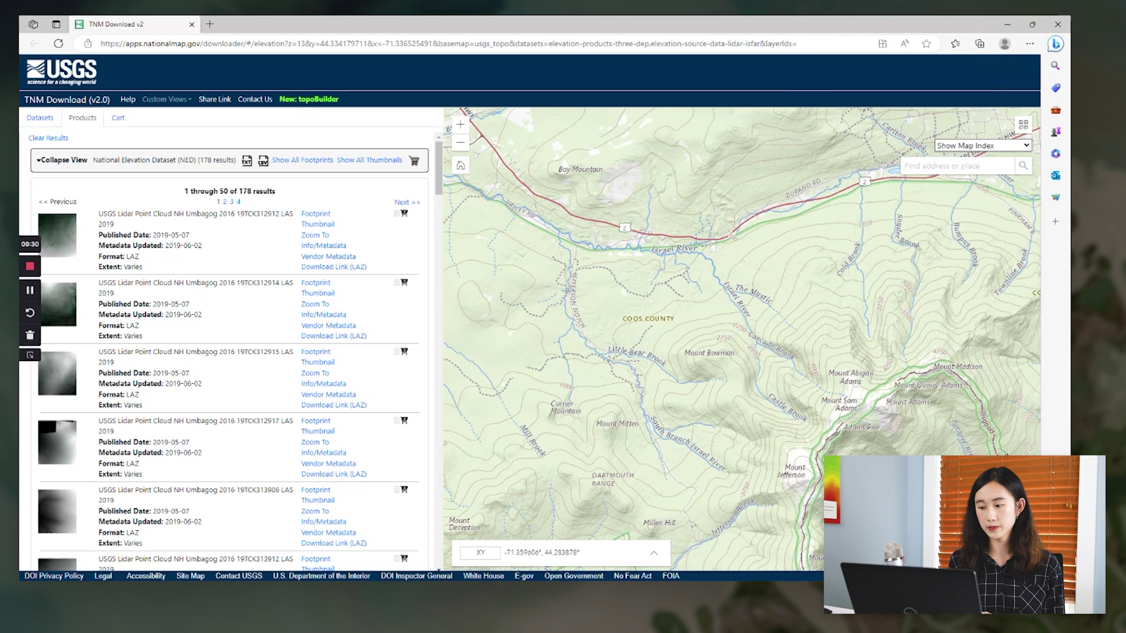
pyautogui.click(578, 533)
pyautogui.hotkey('ctrl', 'v')
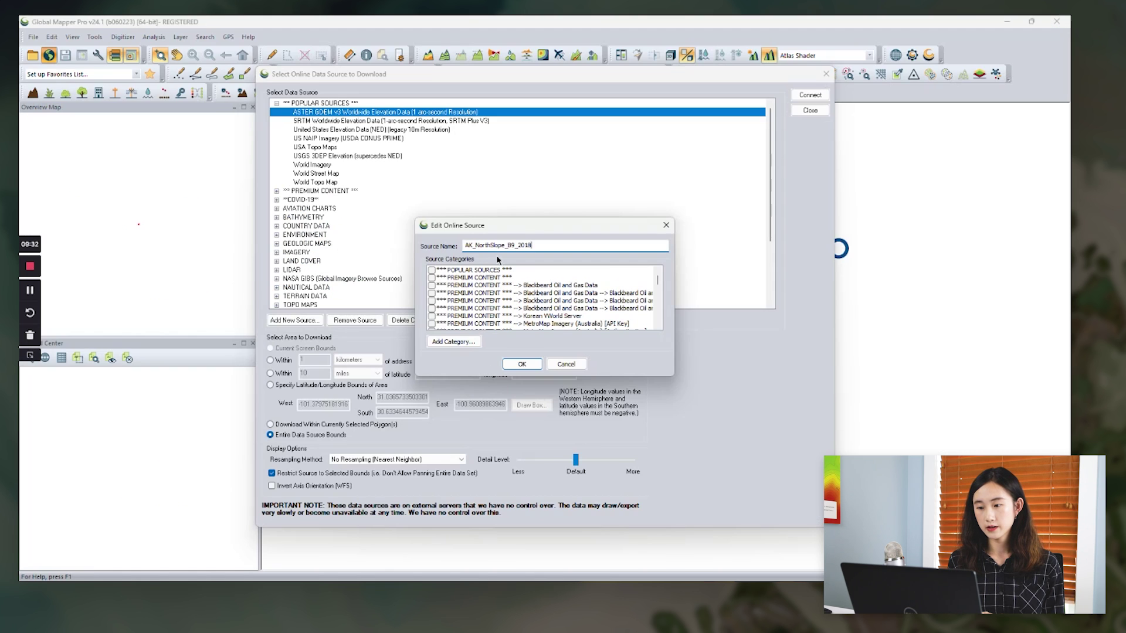
pyautogui.click(521, 365)
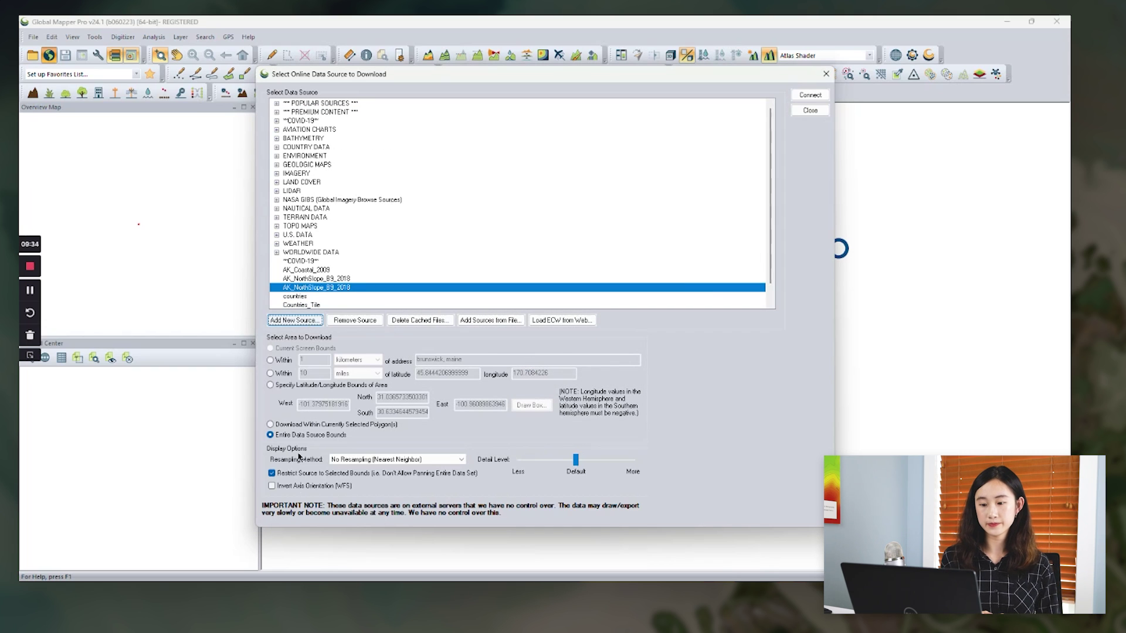
pyautogui.click(810, 95)
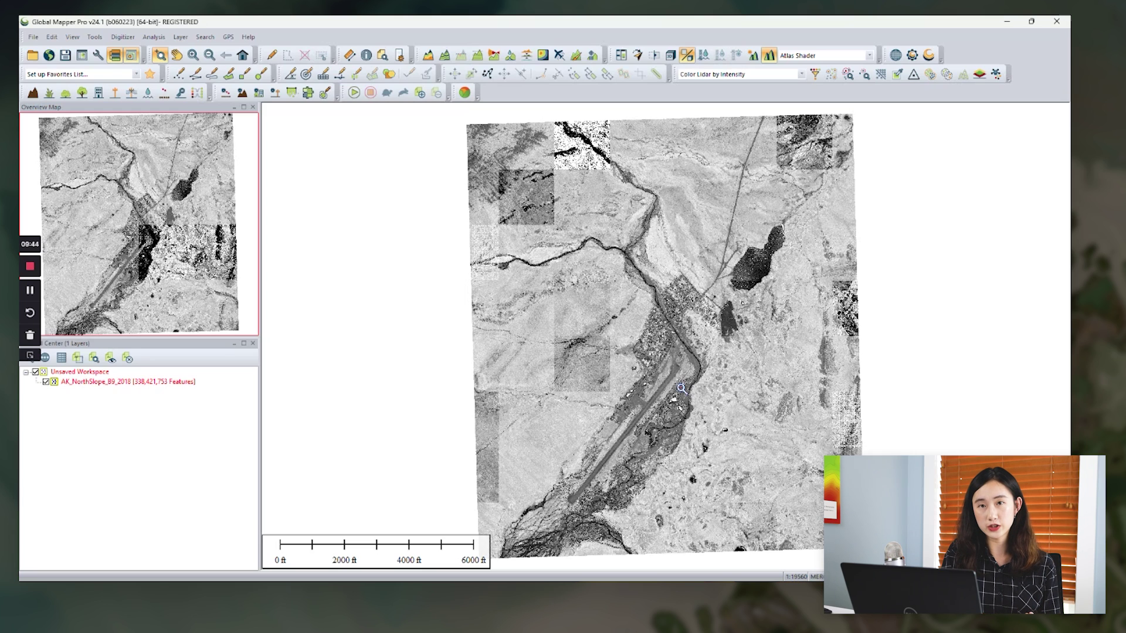
# Check the AK_NorthSlope_B9_2018 layer's options menu, dismiss it, and switch to File Explorer
pyautogui.rightClick(132, 382)
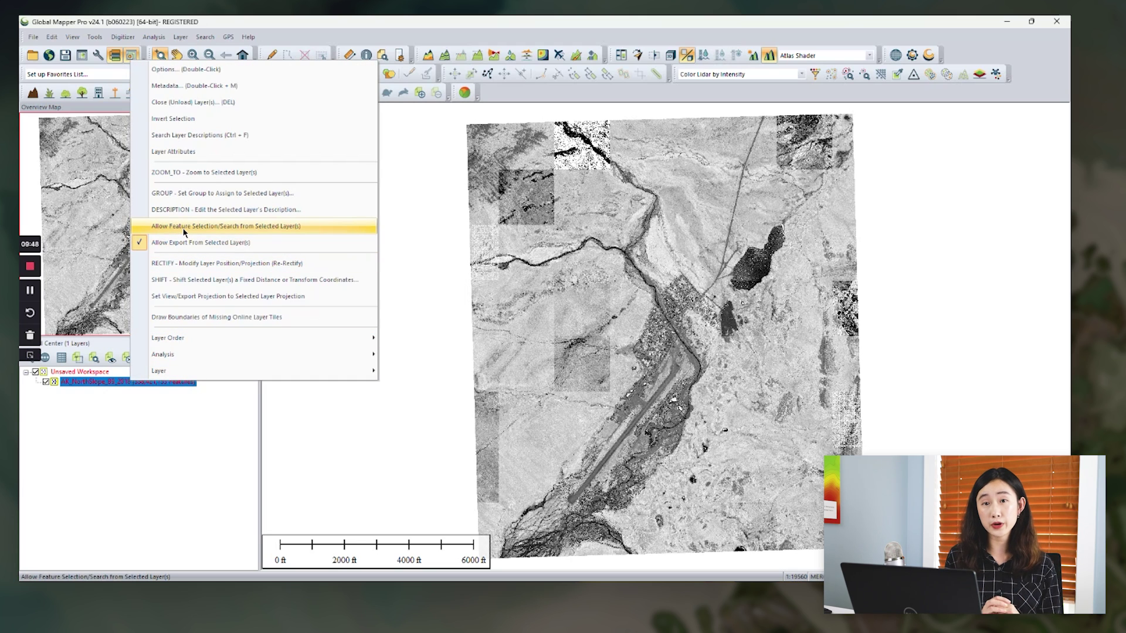
pyautogui.click(132, 436)
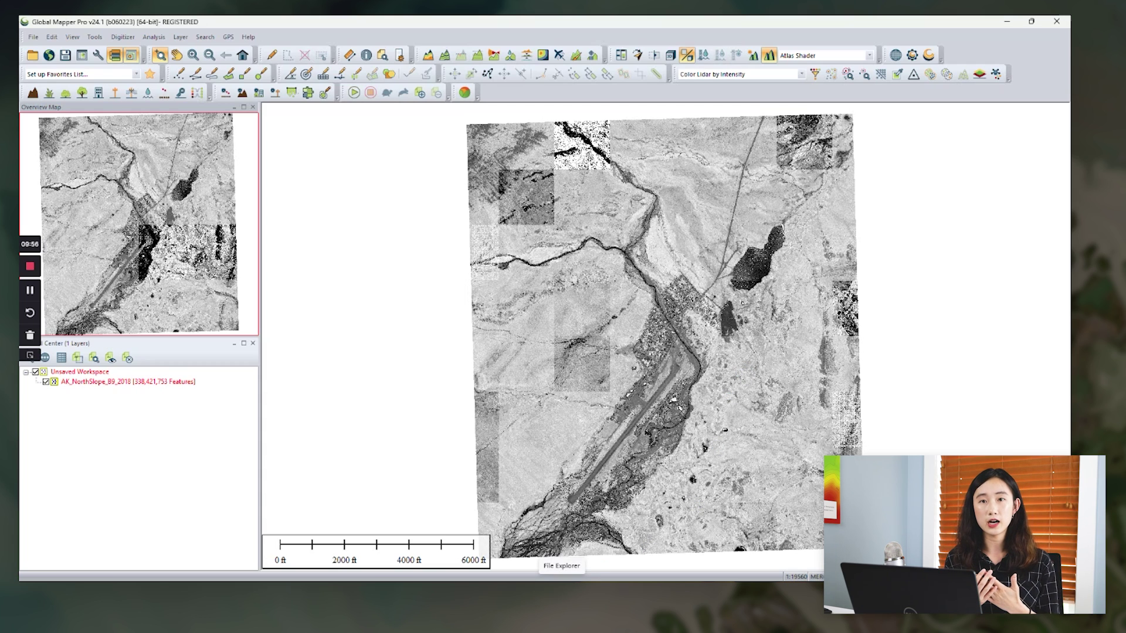
pyautogui.click(561, 580)
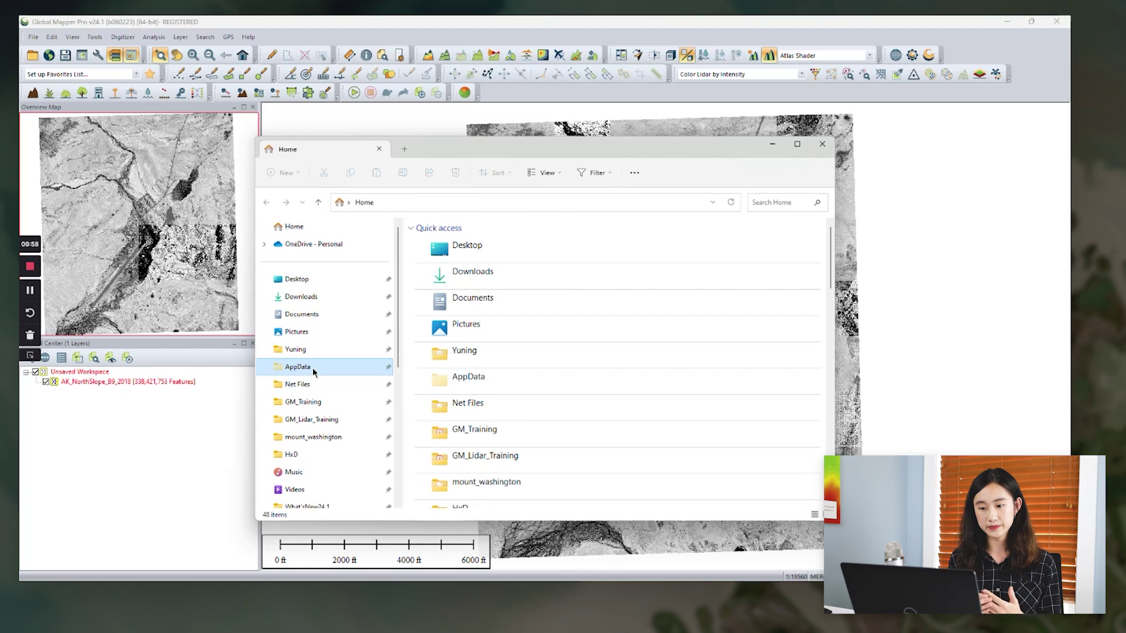
# Navigate in Explorer to the AppData\Local\Temp folder
pyautogui.click(314, 372)
pyautogui.click(441, 203)
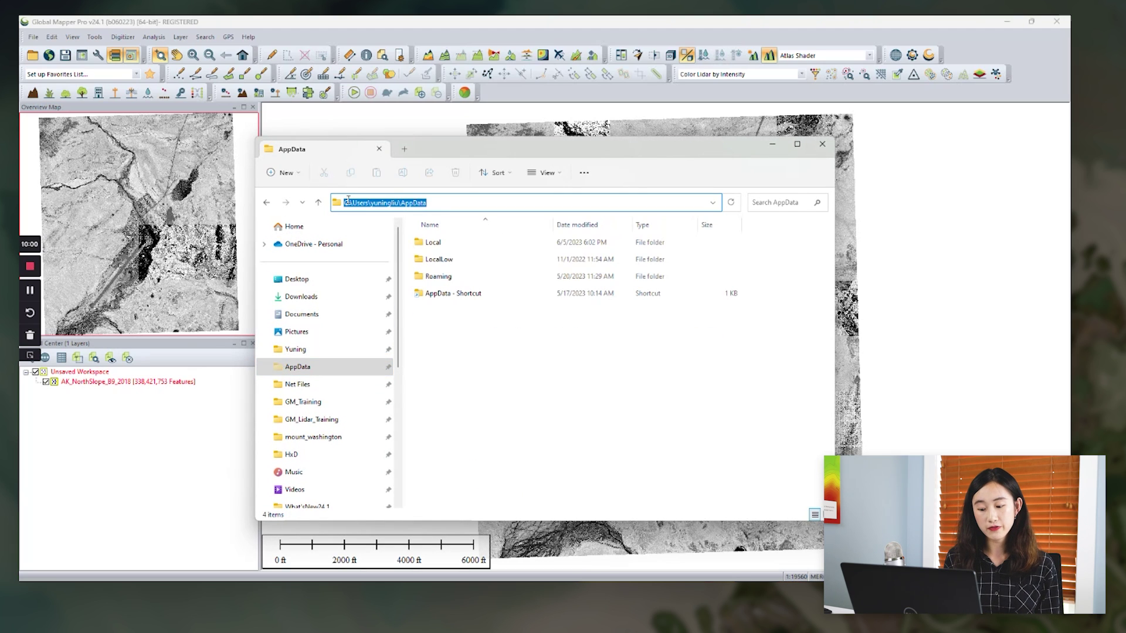
pyautogui.doubleClick(444, 243)
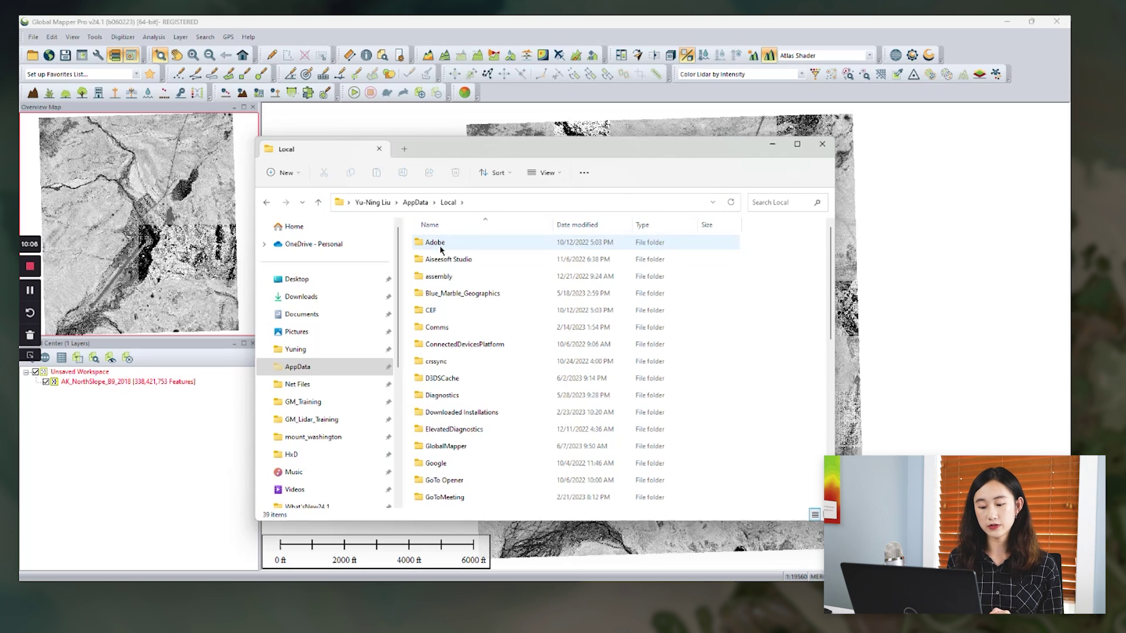
pyautogui.scroll(-4, 463, 324)
pyautogui.scroll(-4, 462, 324)
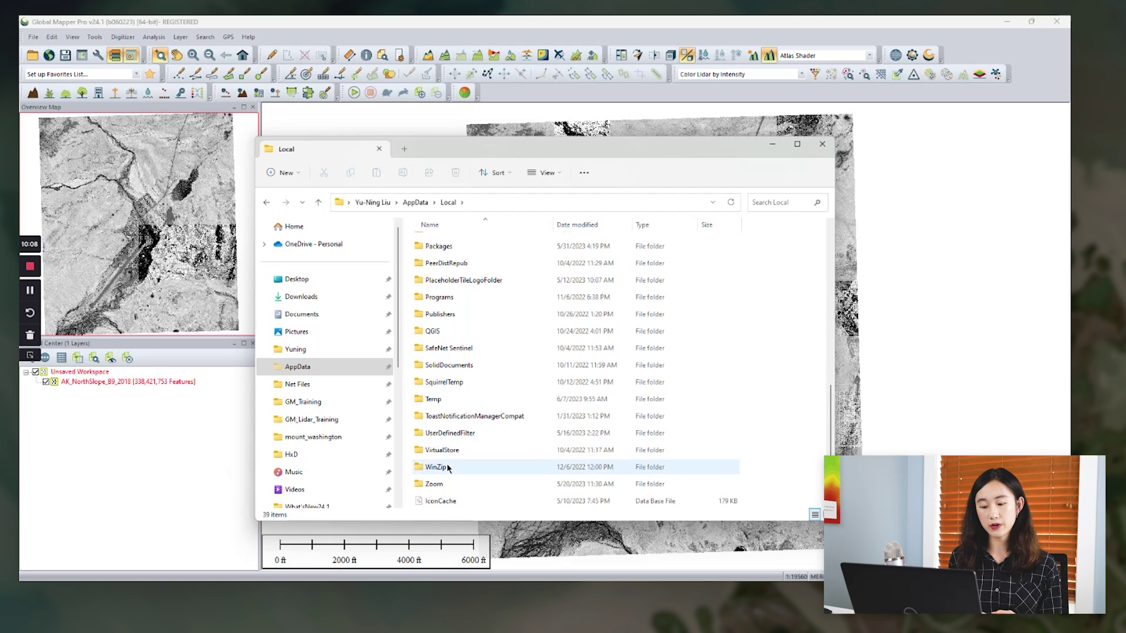
pyautogui.doubleClick(447, 395)
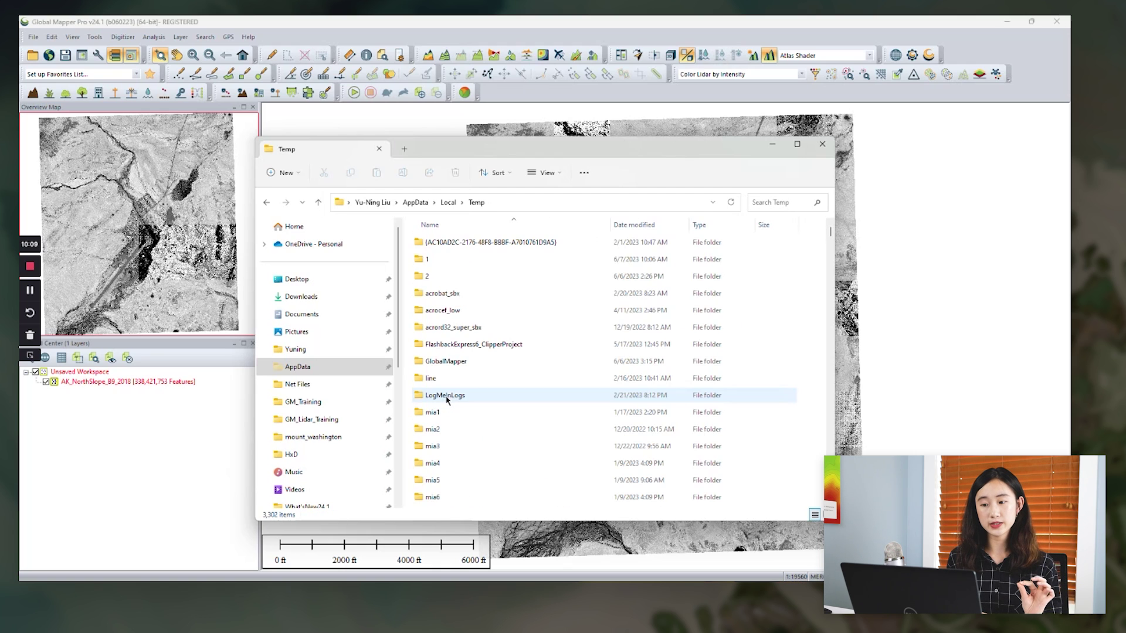
# Open GlobalMapper > EPT > s3-us-west-2.amazonaws.com > AK_NorthSlope_B9_2018 and browse its LAZ tiles
pyautogui.click(437, 258)
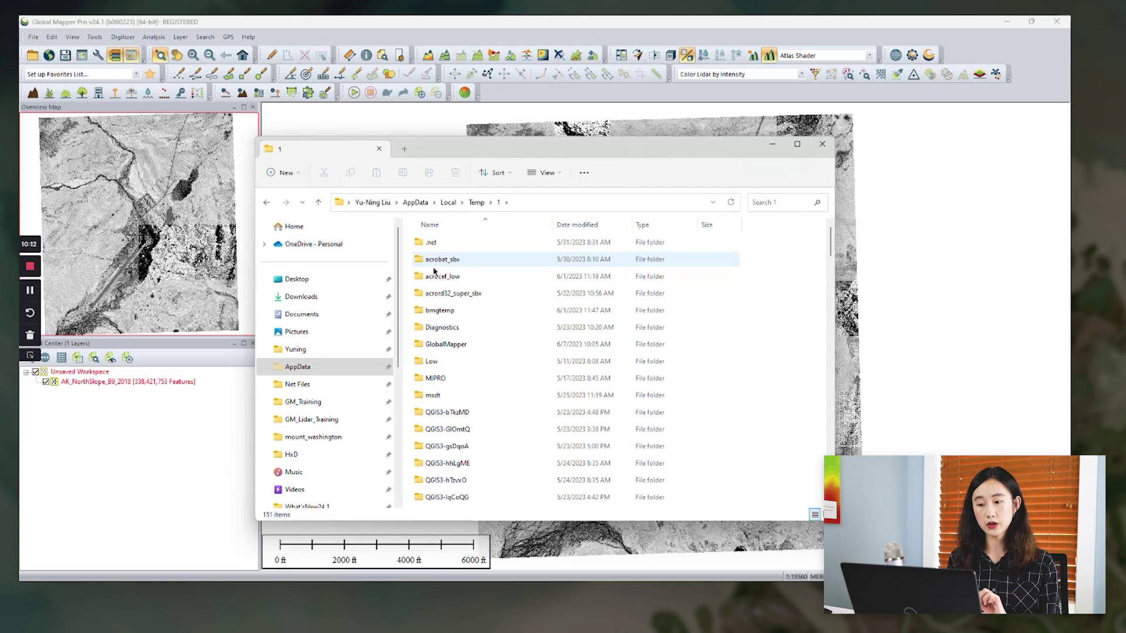
pyautogui.doubleClick(444, 345)
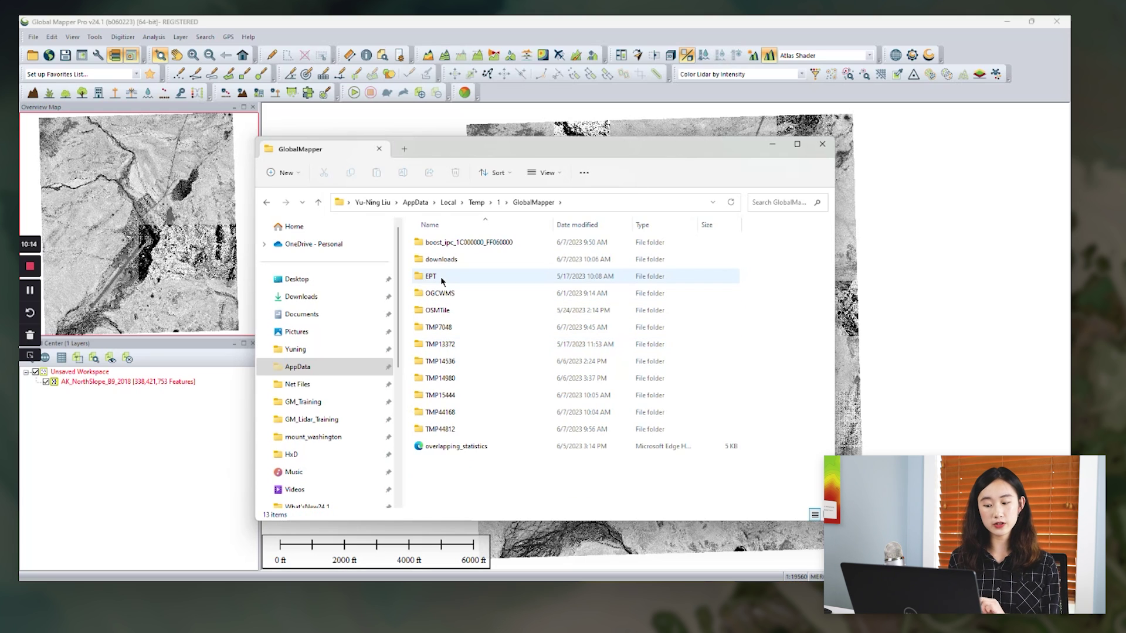
pyautogui.doubleClick(441, 278)
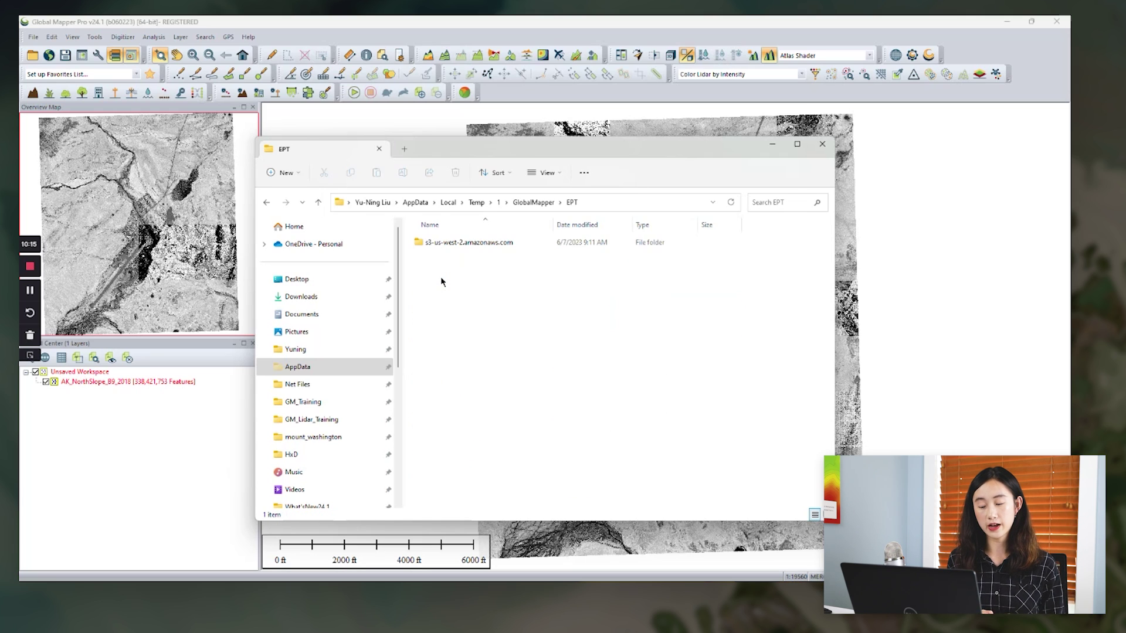
pyautogui.doubleClick(444, 243)
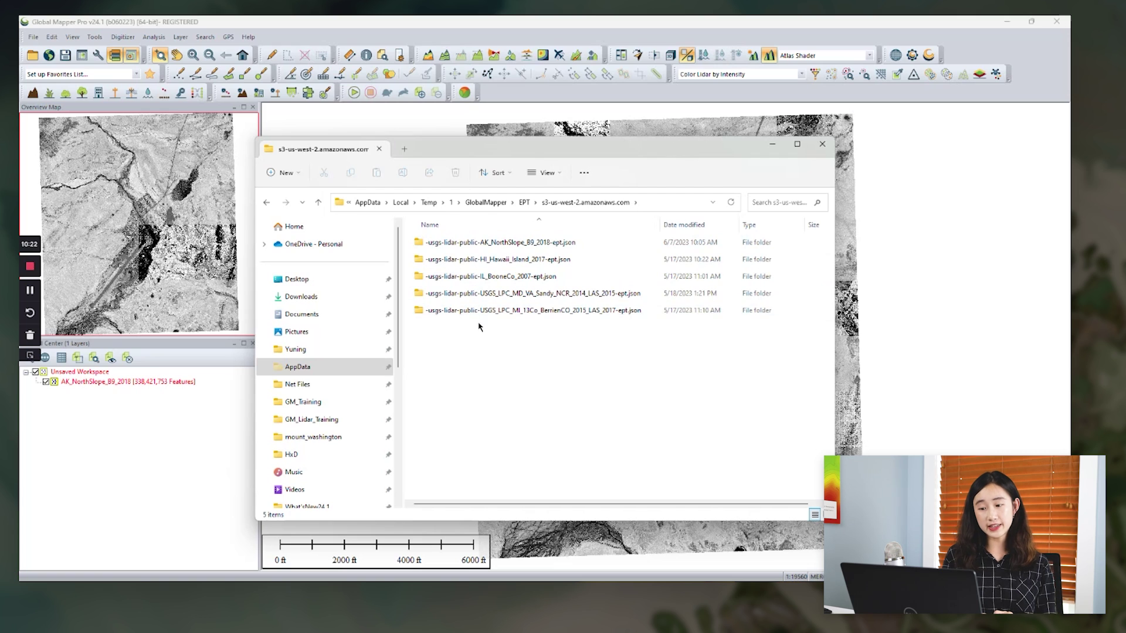
pyautogui.doubleClick(503, 244)
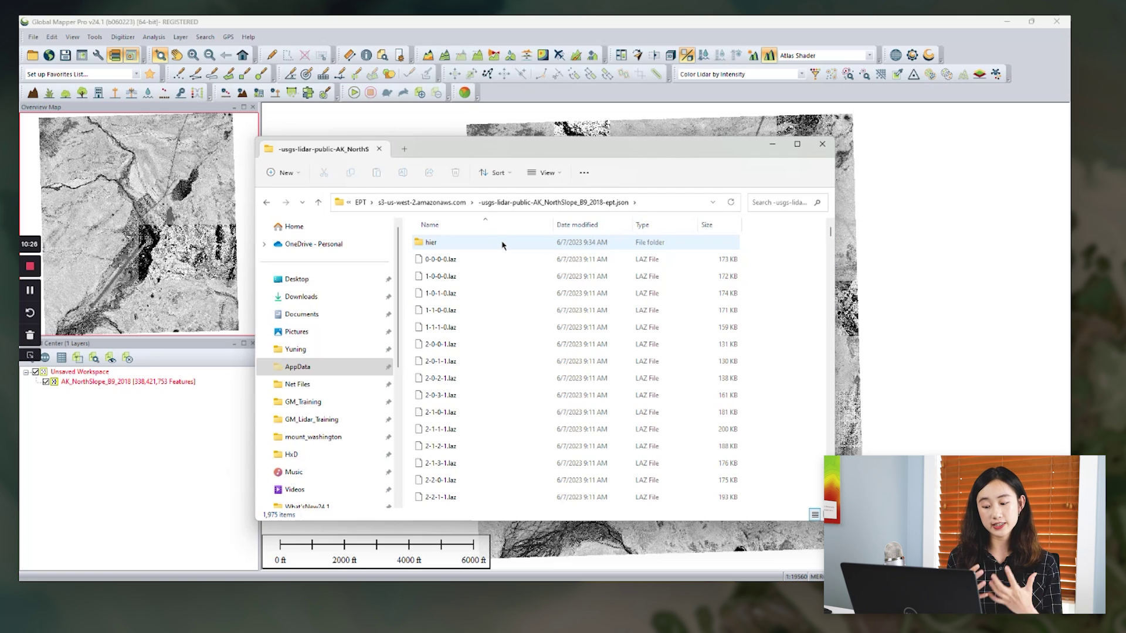
pyautogui.scroll(-13, 458, 310)
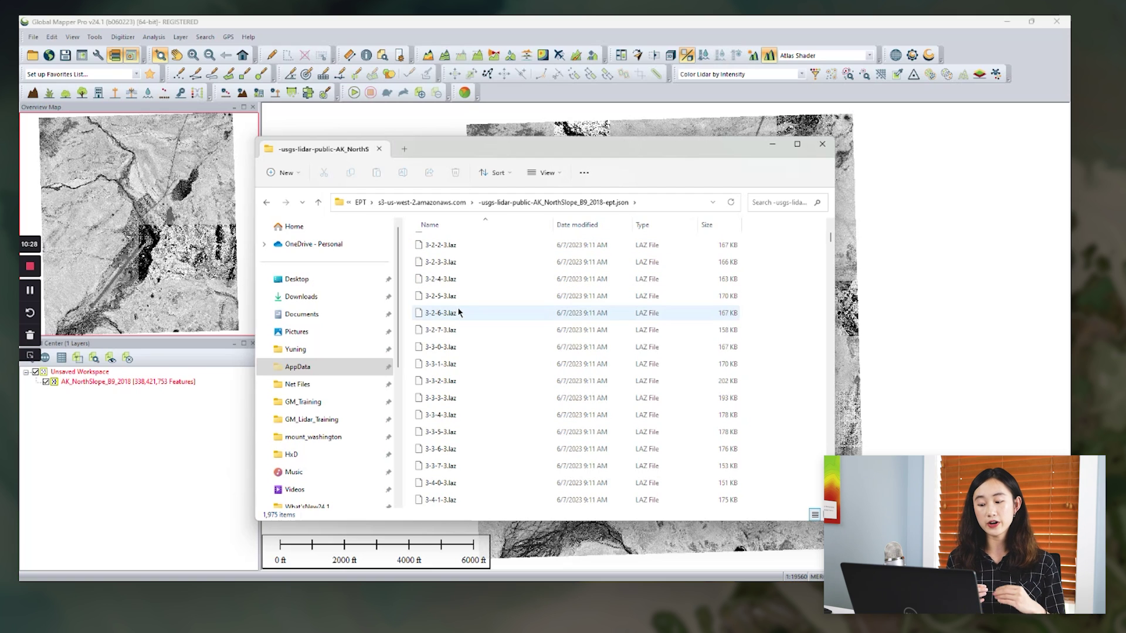
pyautogui.scroll(-2, 459, 313)
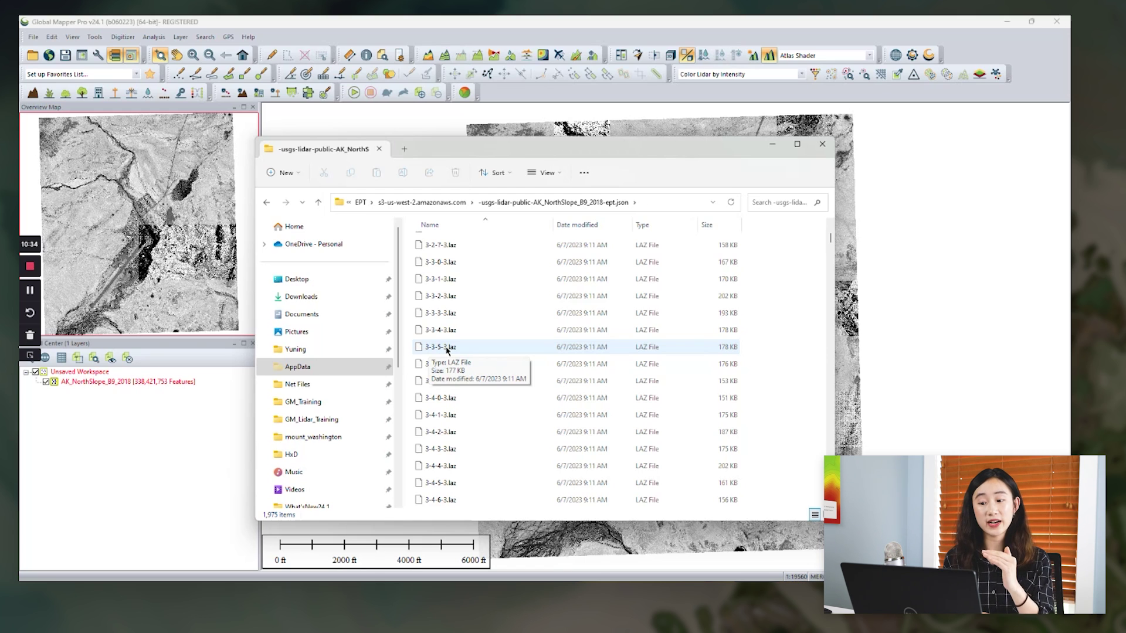
pyautogui.scroll(15, 447, 346)
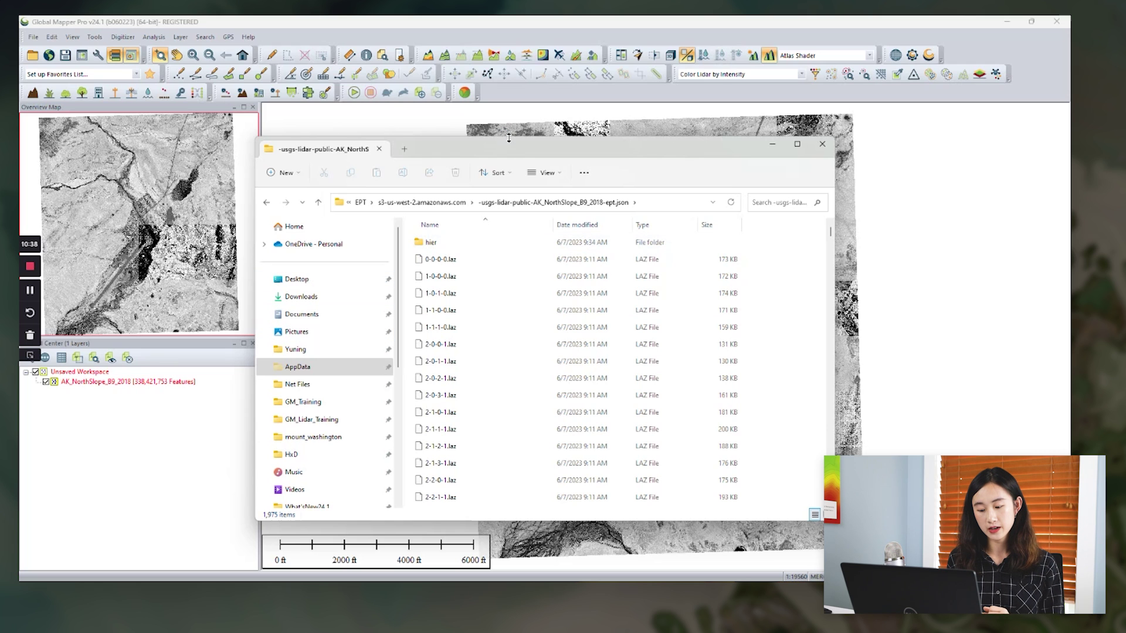
# Move Explorer aside, zoom in four times on the riverside town, then bring Explorer back
pyautogui.moveTo(509, 142); pyautogui.dragTo(0, 88)
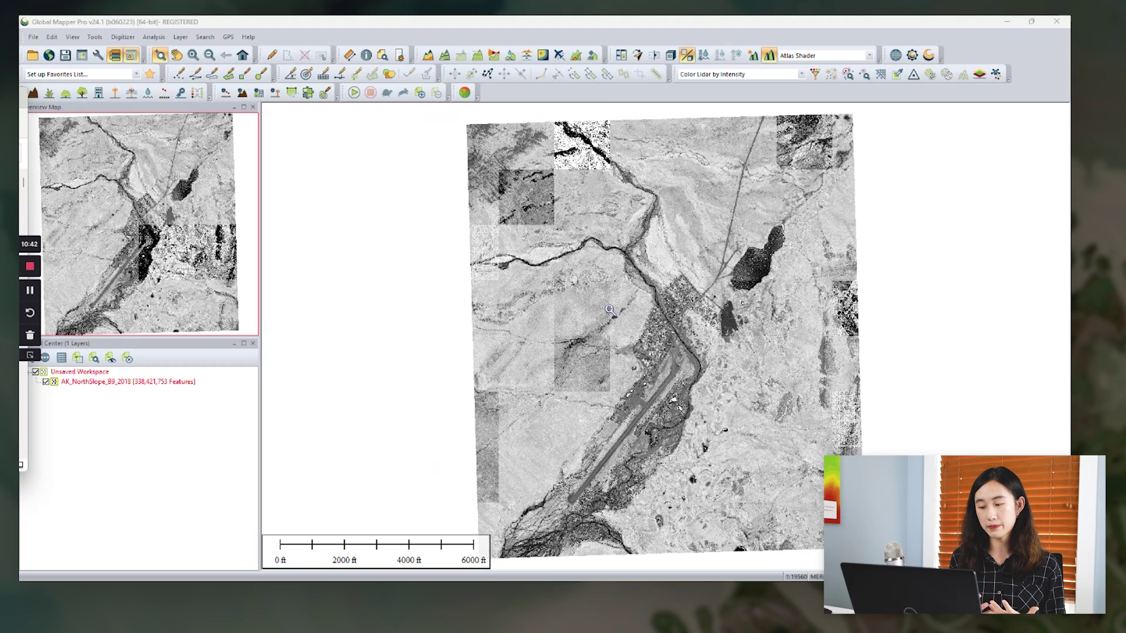
pyautogui.click(643, 345)
pyautogui.click(644, 345)
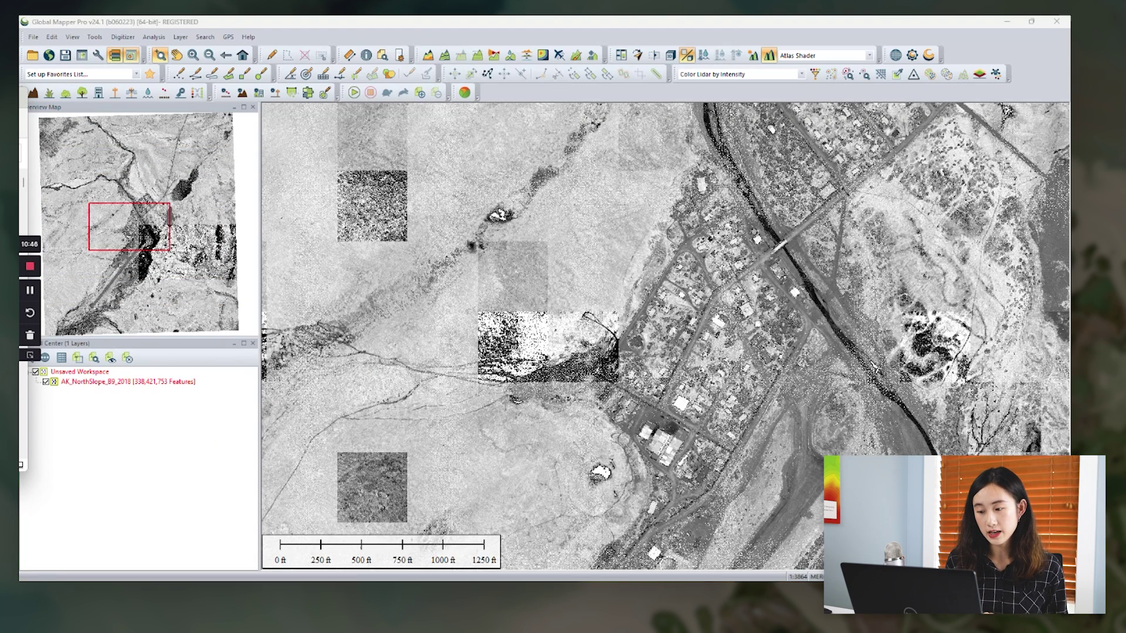
pyautogui.click(644, 344)
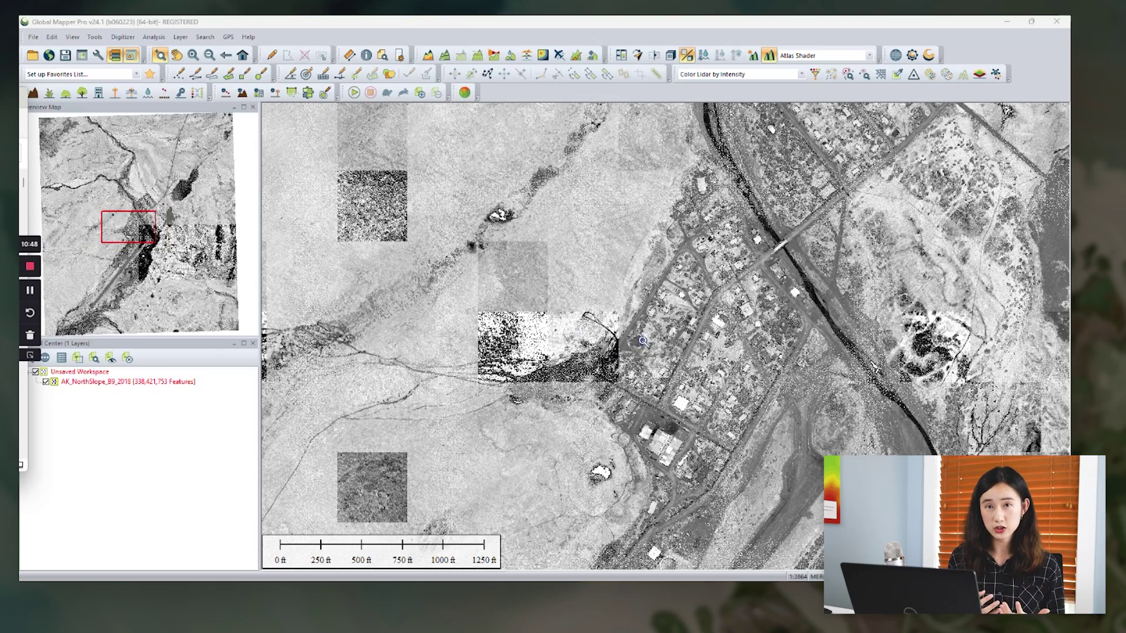
pyautogui.click(643, 345)
pyautogui.moveTo(24, 108); pyautogui.dragTo(821, 109)
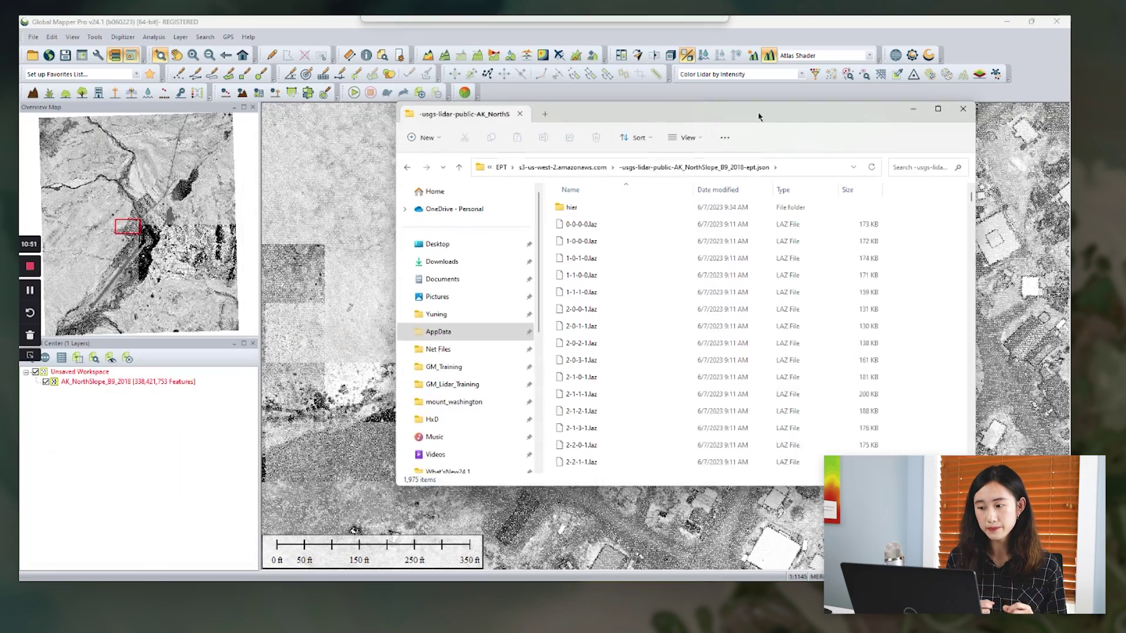
# Hide the streamed NorthSlope layer and load cached tile 0-0-0-0.laz with default lidar options
pyautogui.click(46, 382)
pyautogui.hotkey('alt', 'Tab')
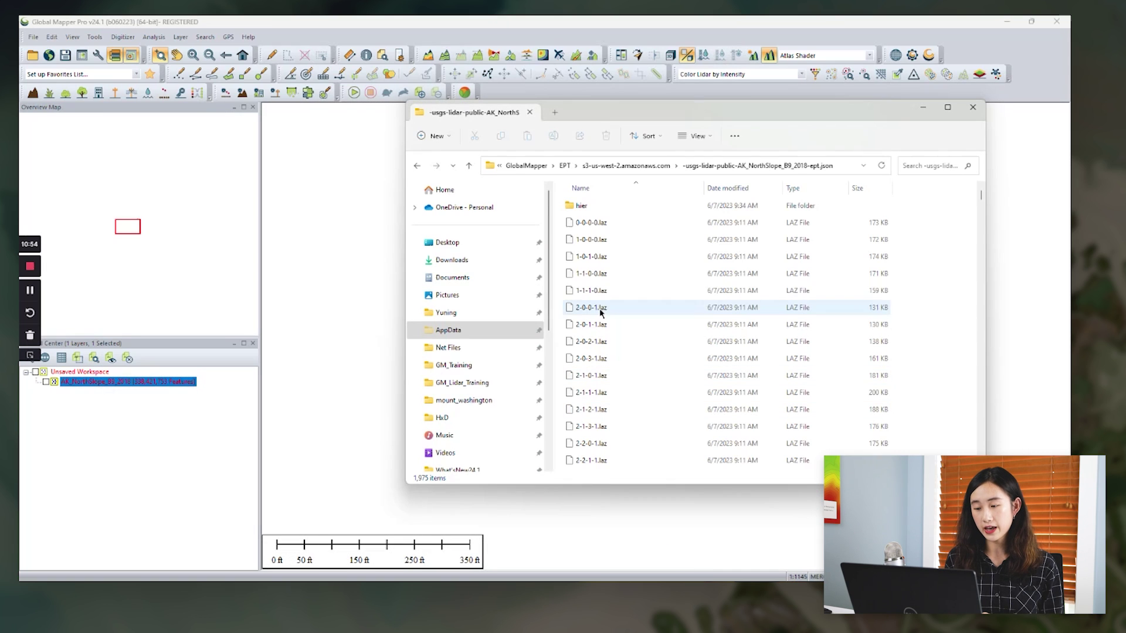
pyautogui.click(591, 222)
pyautogui.moveTo(155, 445); pyautogui.dragTo(157, 444)
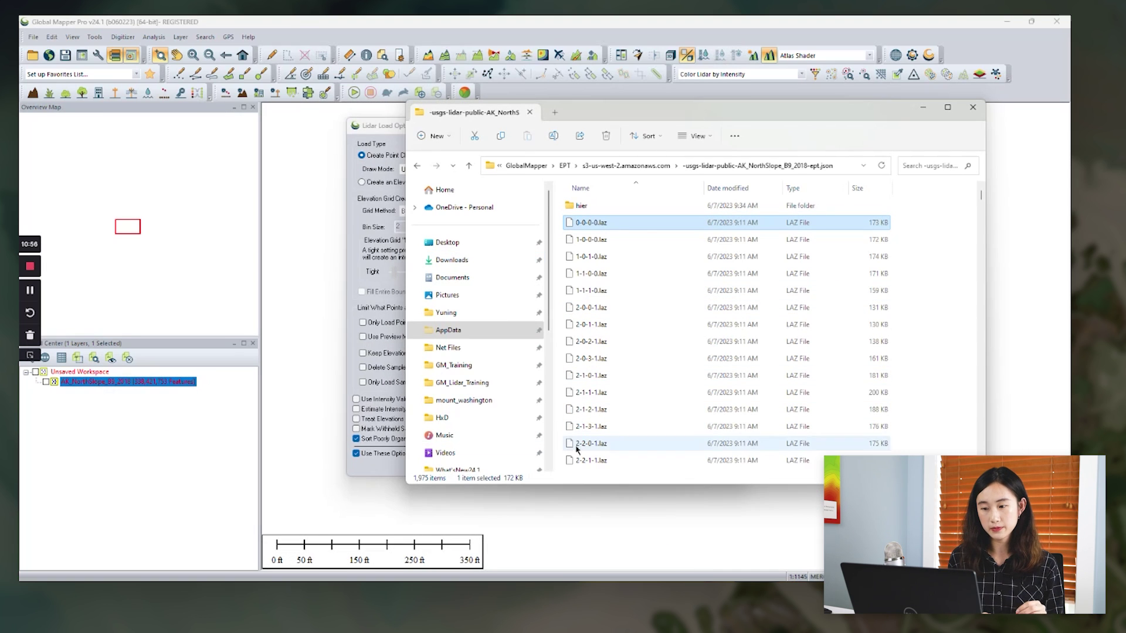
pyautogui.click(522, 467)
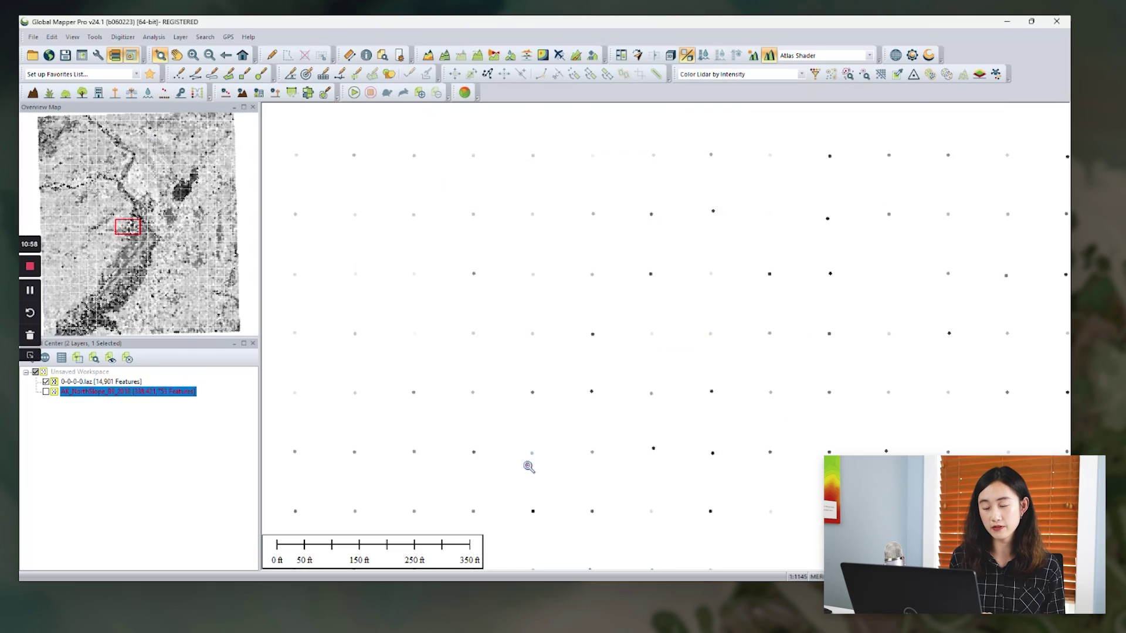
# Zoom in and out over the 0-0-0-0.laz tile, then bring the tile folder back up
pyautogui.scroll(-10, 620, 306)
pyautogui.scroll(4, 625, 328)
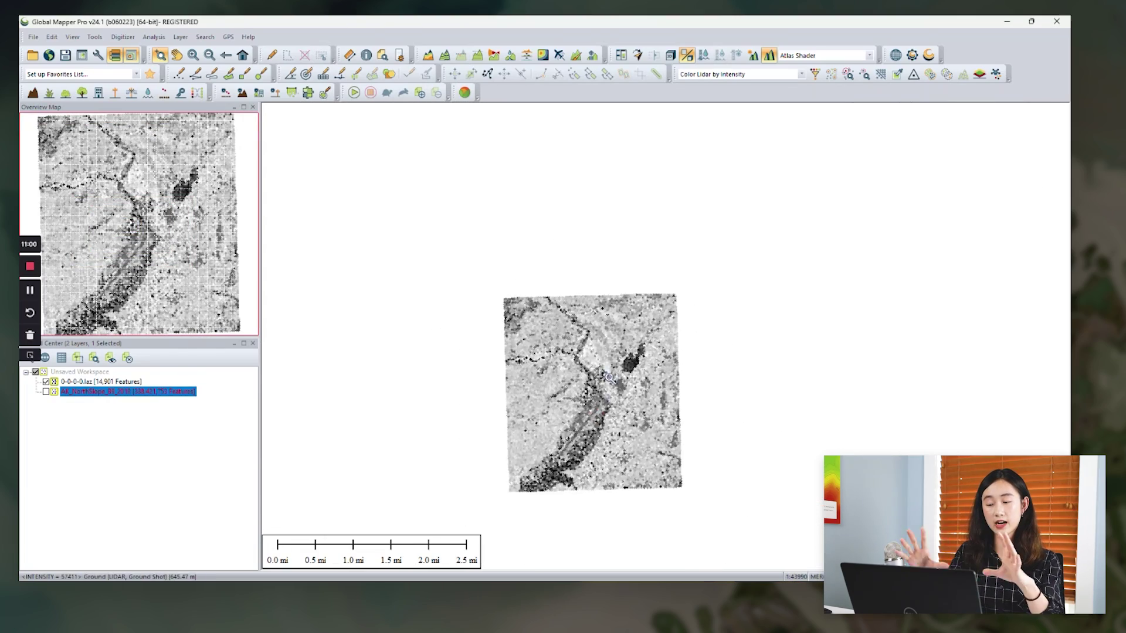
pyautogui.scroll(2, 626, 335)
pyautogui.scroll(-2, 627, 335)
pyautogui.scroll(-2, 622, 375)
pyautogui.scroll(2, 612, 411)
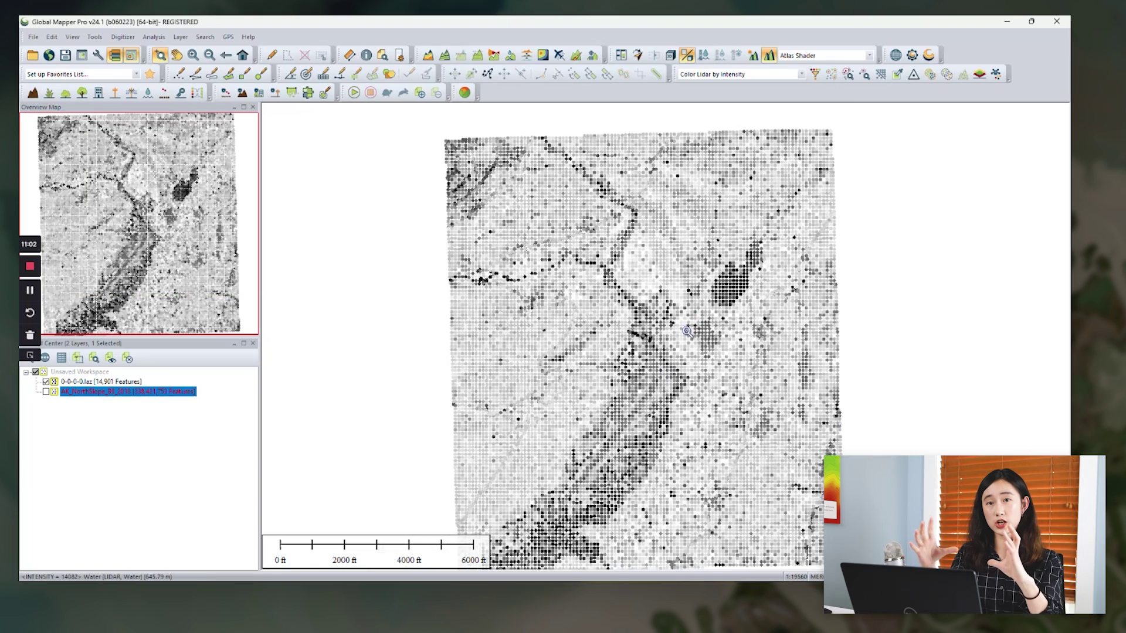
pyautogui.scroll(4, 622, 436)
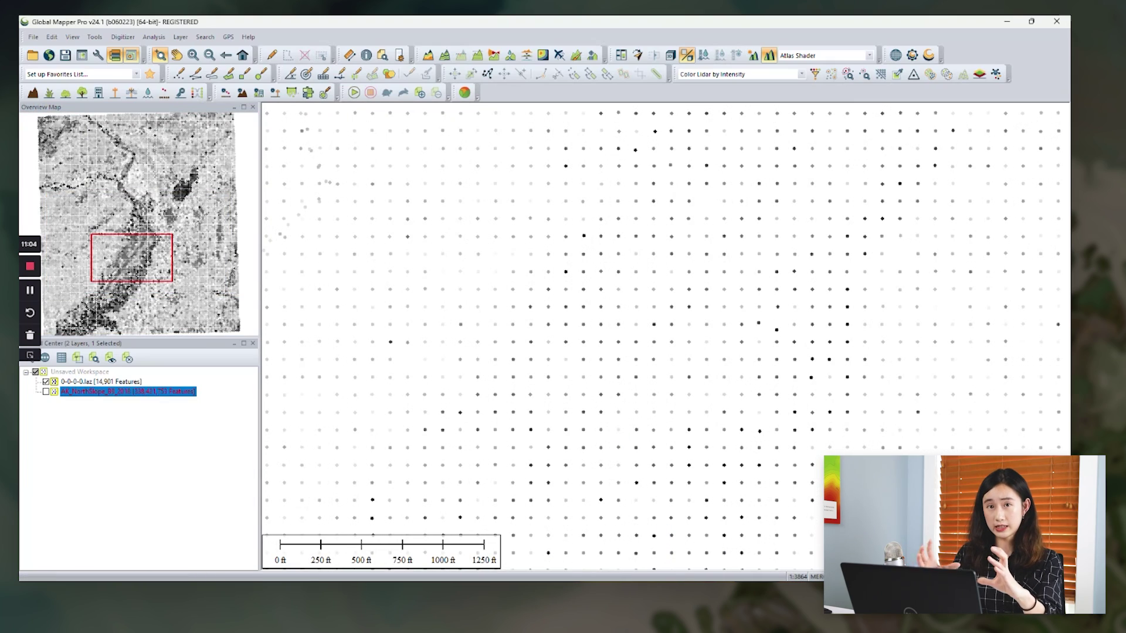
pyautogui.click(590, 496)
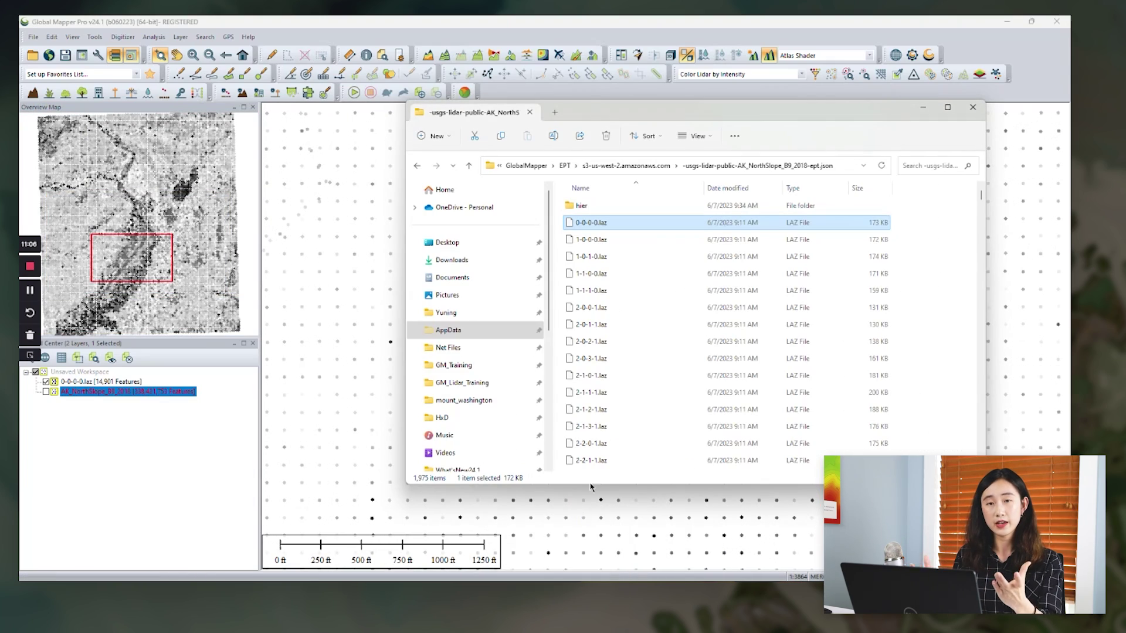
# Load cached tile 7-69-62-58.laz with default options and zoom to that layer
pyautogui.moveTo(982, 197); pyautogui.dragTo(982, 412)
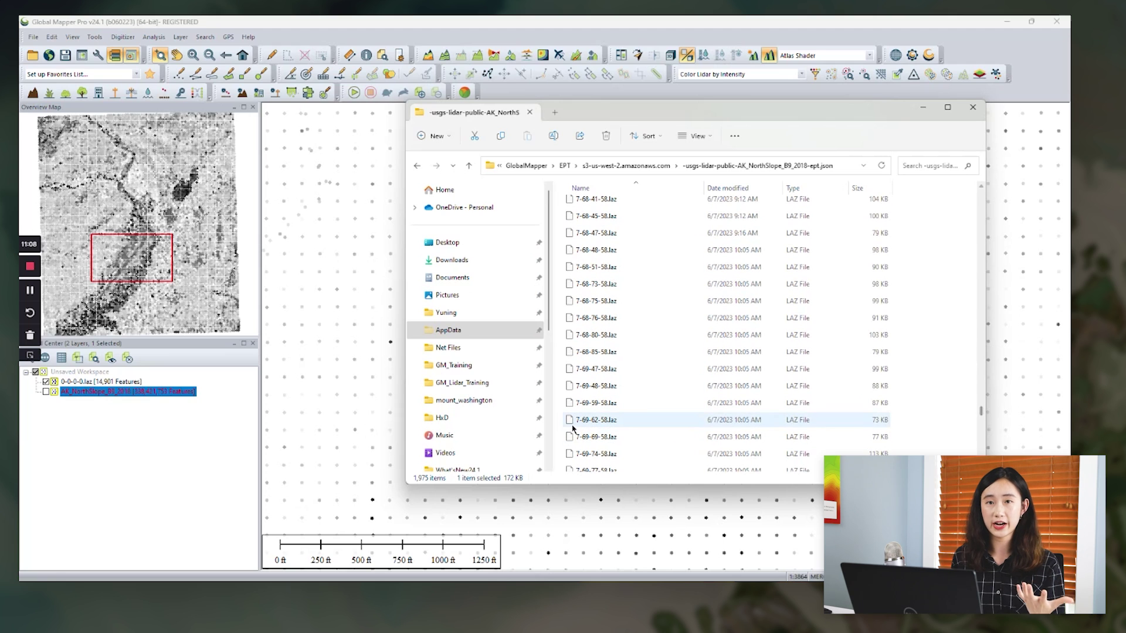
pyautogui.click(609, 425)
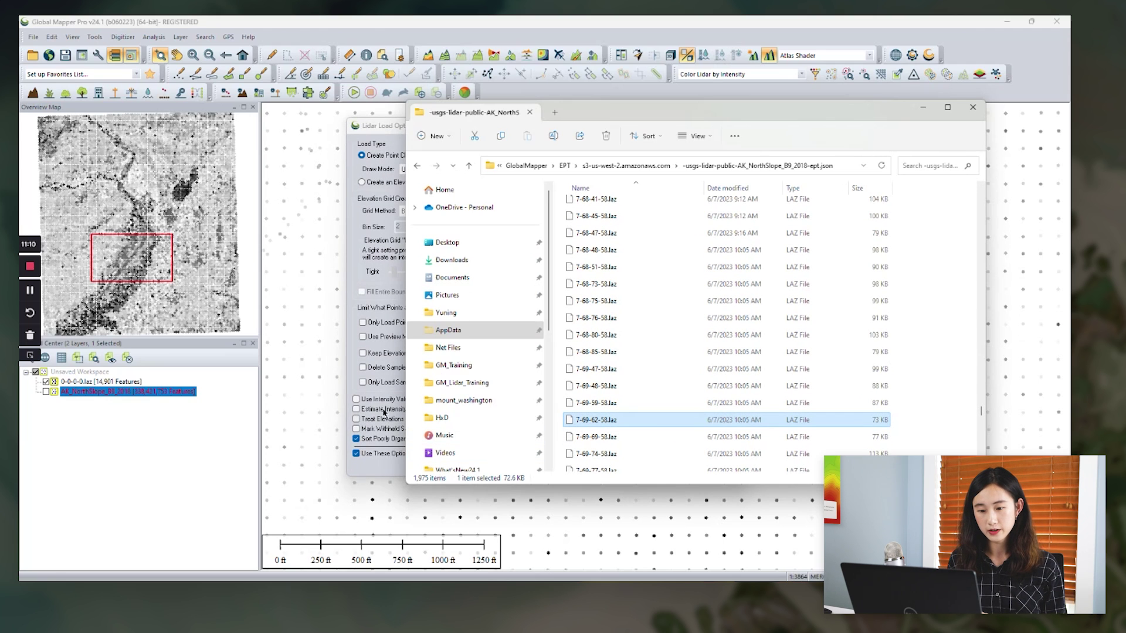
pyautogui.click(522, 468)
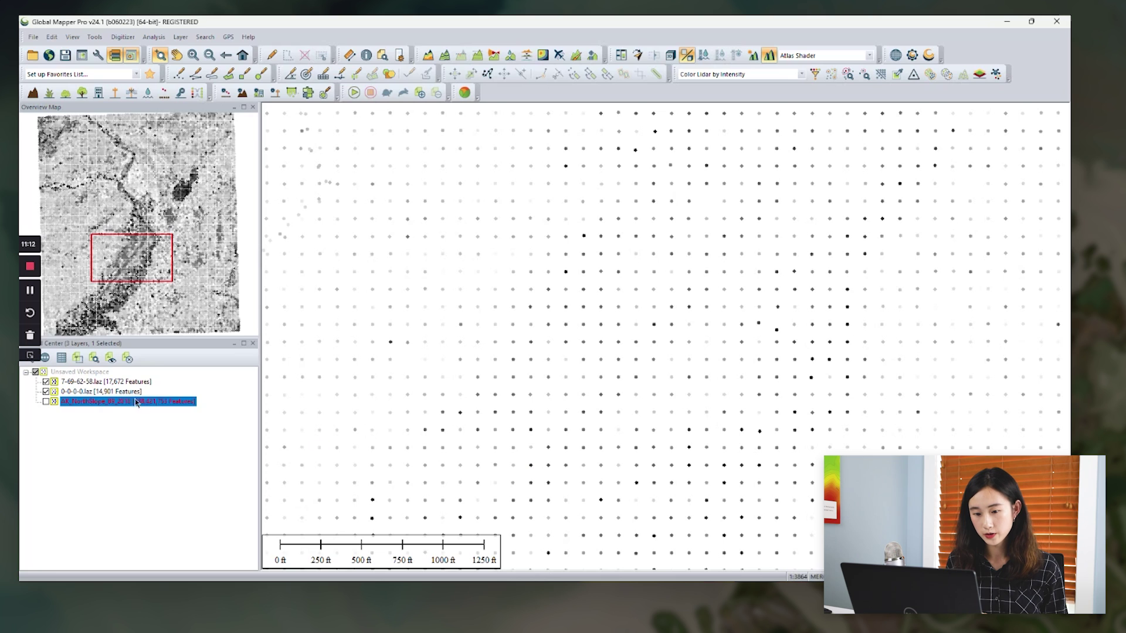
pyautogui.rightClick(88, 382)
pyautogui.click(146, 166)
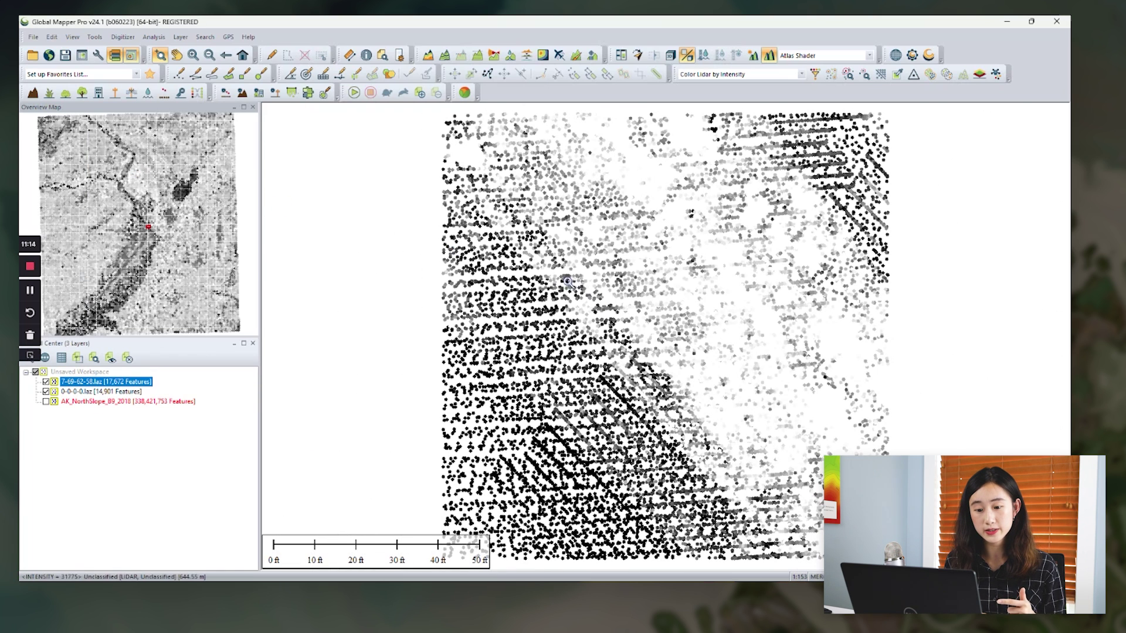
# Display 7-69-62-58.laz together with 0-0-0-0.laz and zoom out to view both
pyautogui.click(46, 382)
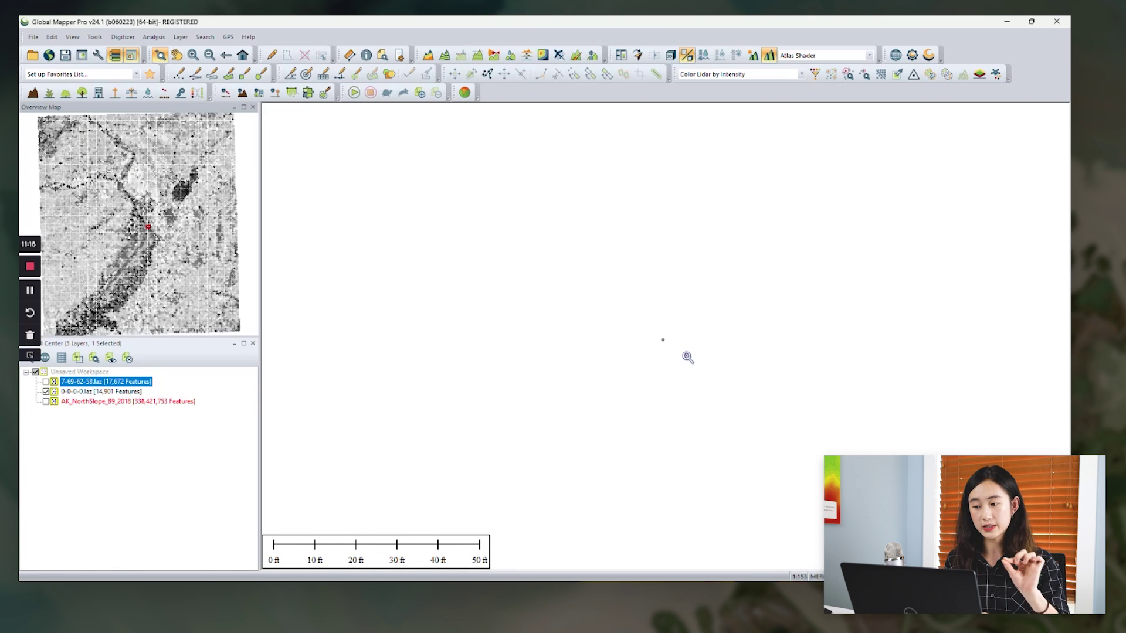
pyautogui.click(45, 391)
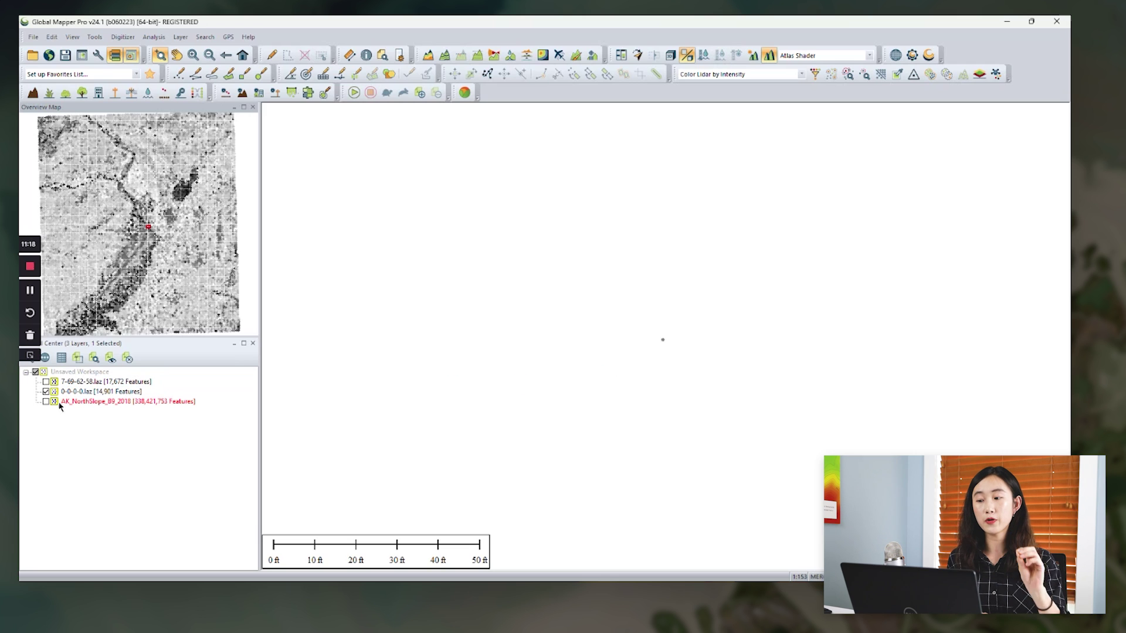
pyautogui.click(44, 381)
pyautogui.scroll(-7, 689, 360)
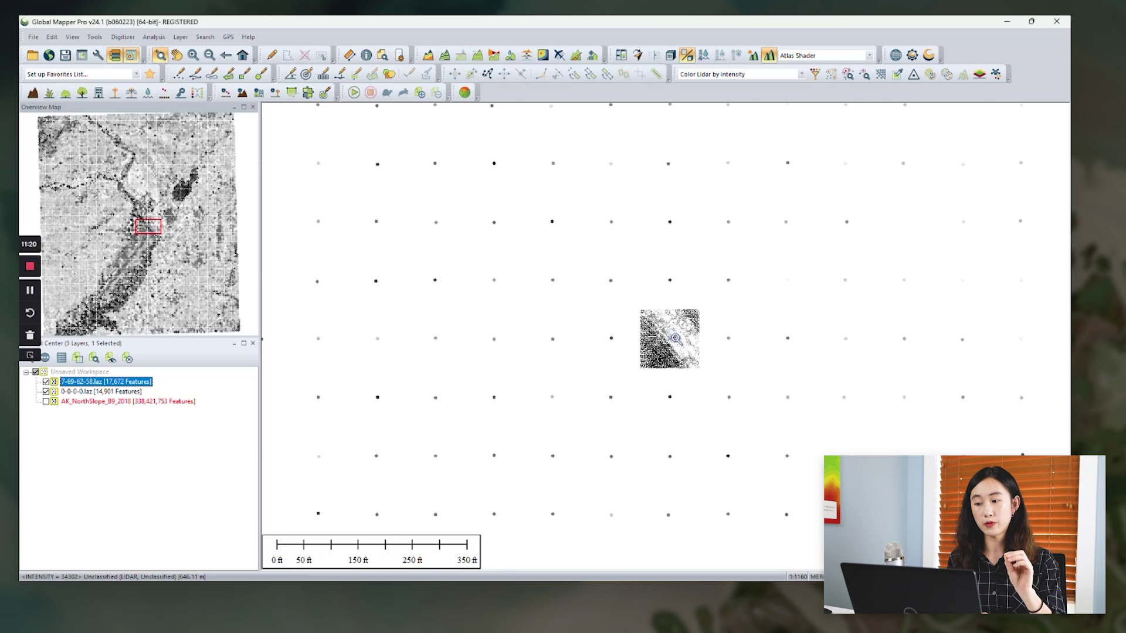
pyautogui.scroll(-1, 648, 372)
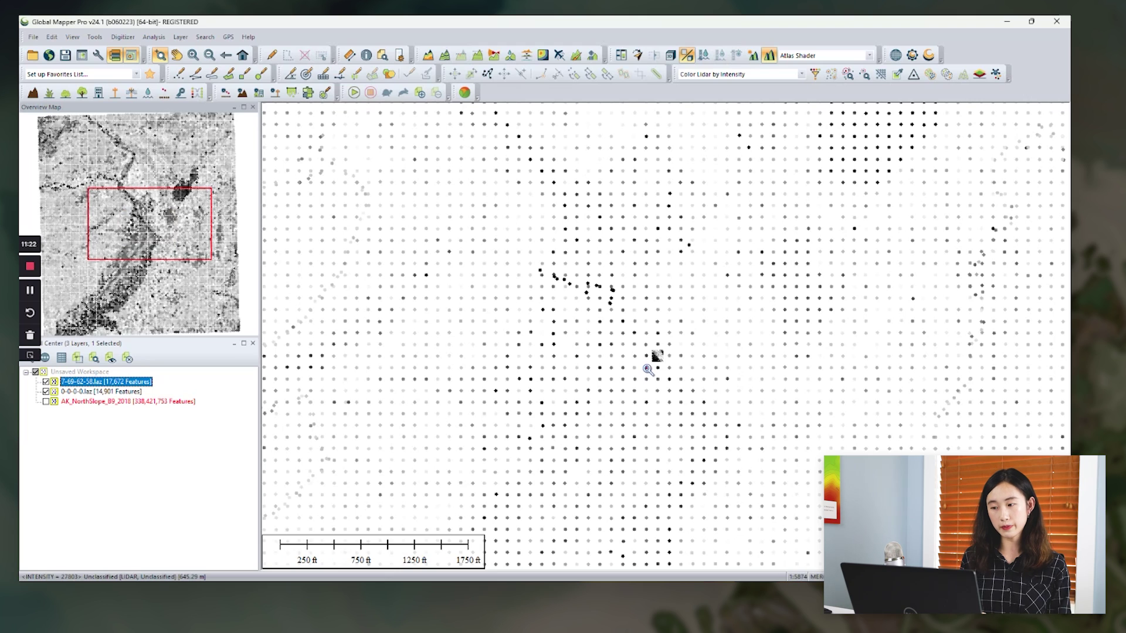